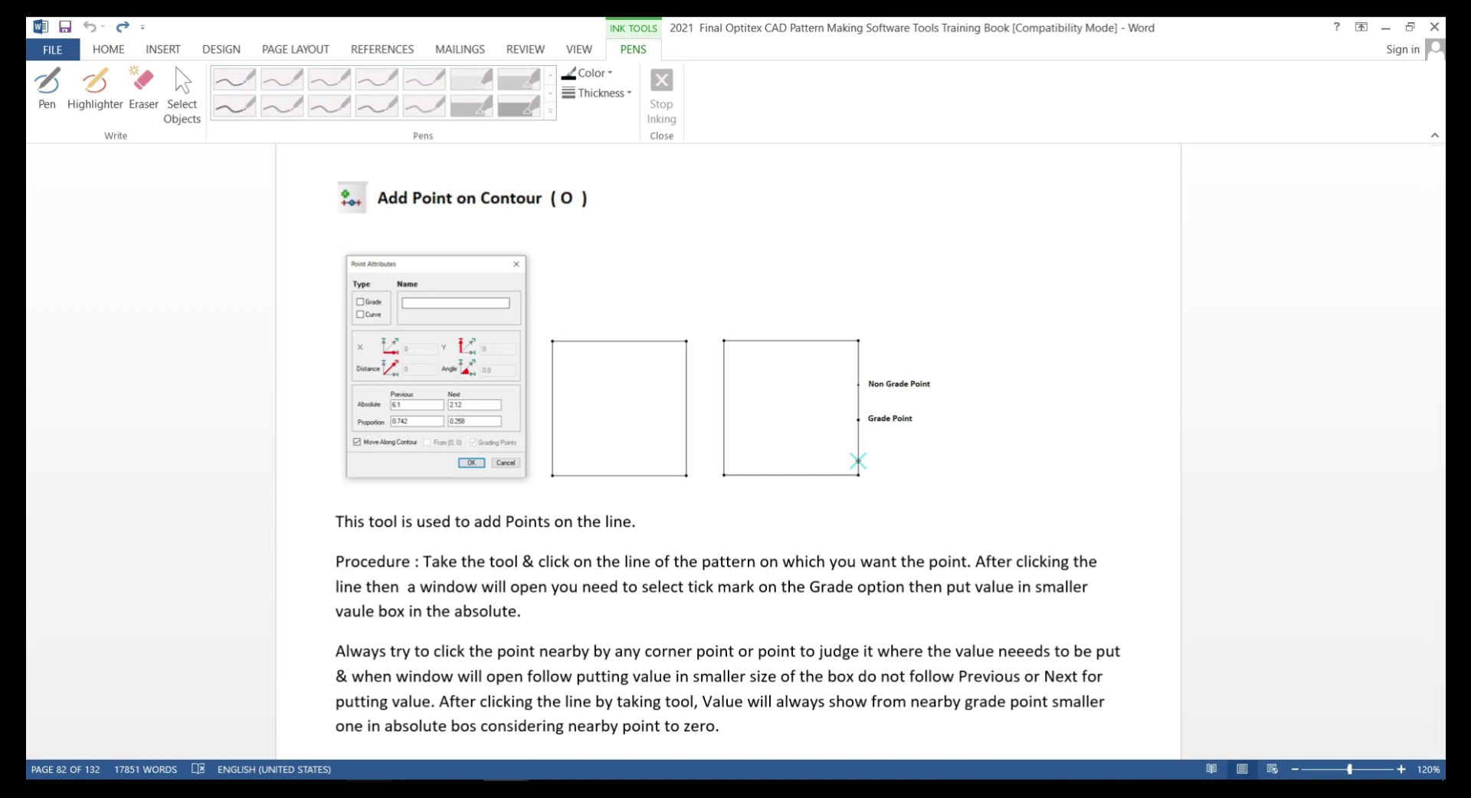
Step: Switch to Optitex PDS and create a rectangular piece named Piece2, 100 cm long and 50 cm wide
left_click(368, 789)
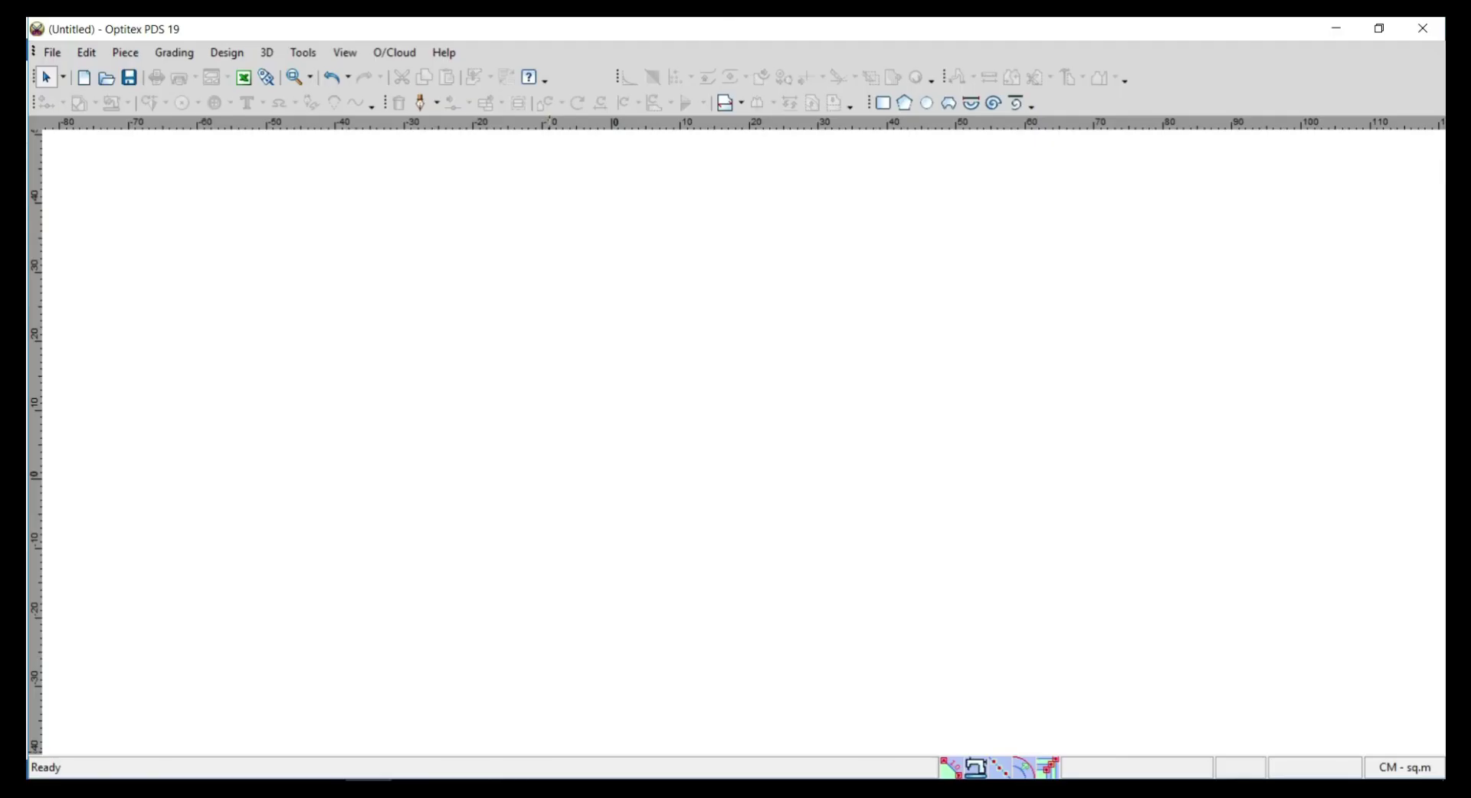
left_click(884, 104)
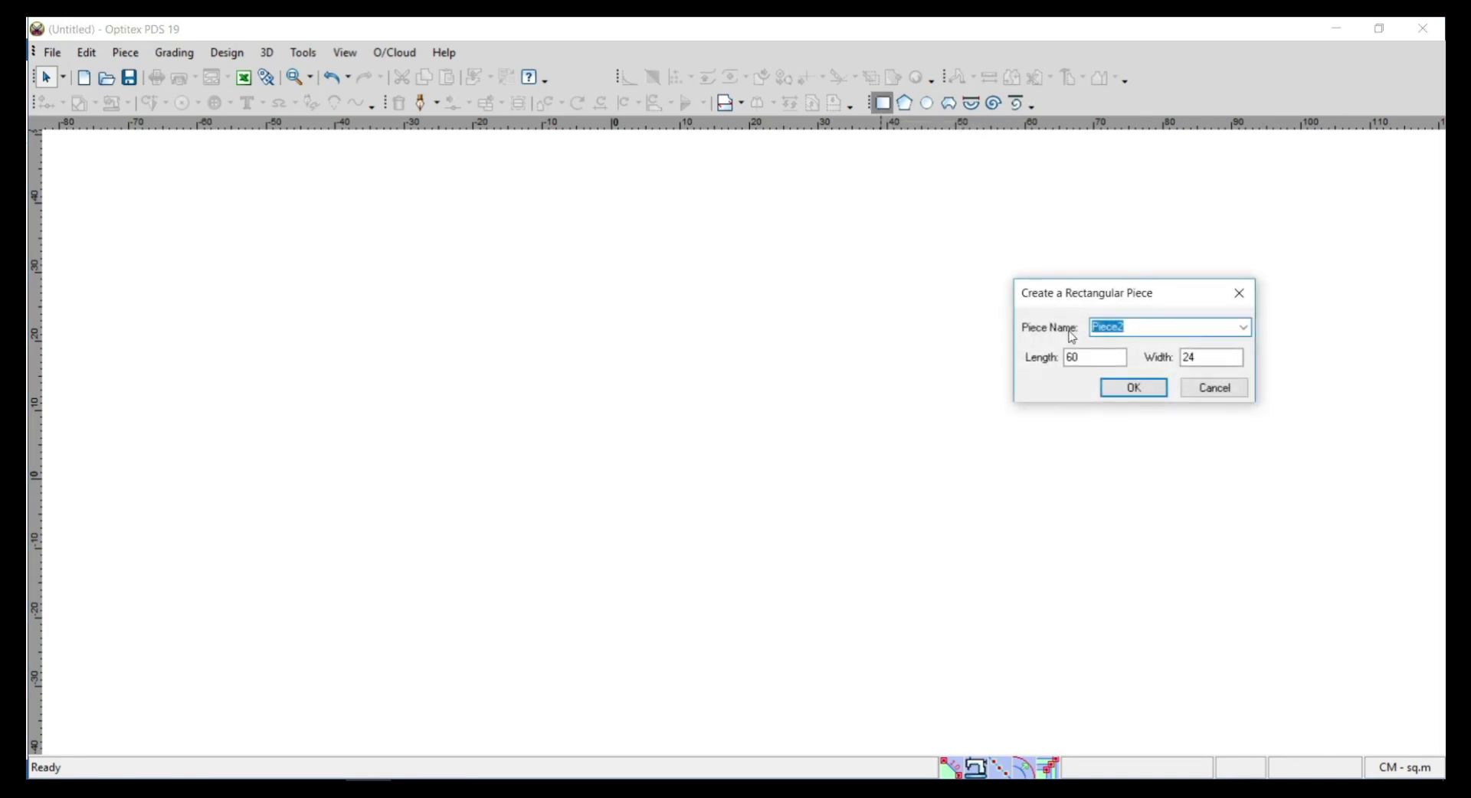
key("Tab")
type("100")
double_click(1215, 358)
type("50")
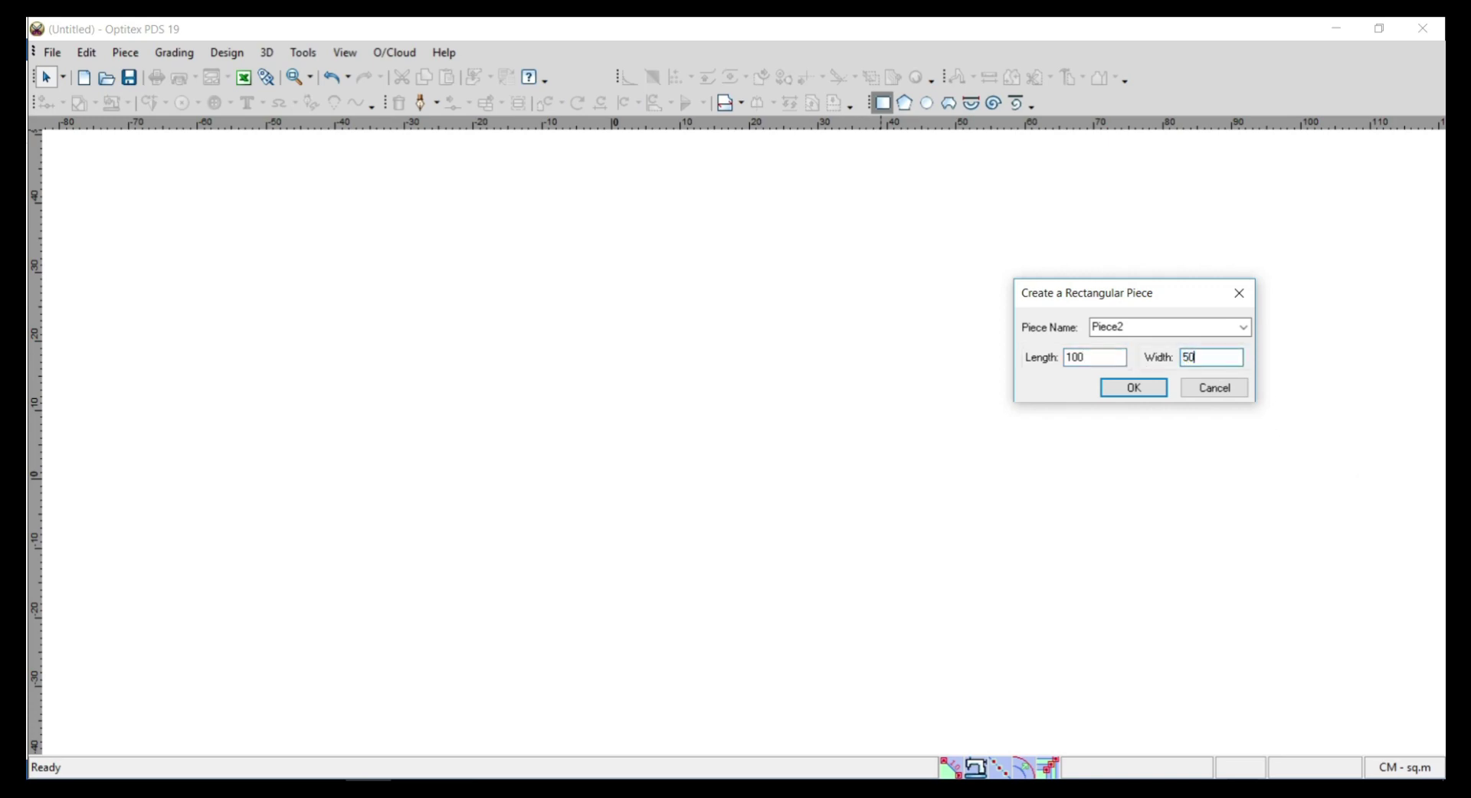
left_click(1125, 392)
scroll(745, 445, "down", 5)
scroll(744, 445, "up", 5)
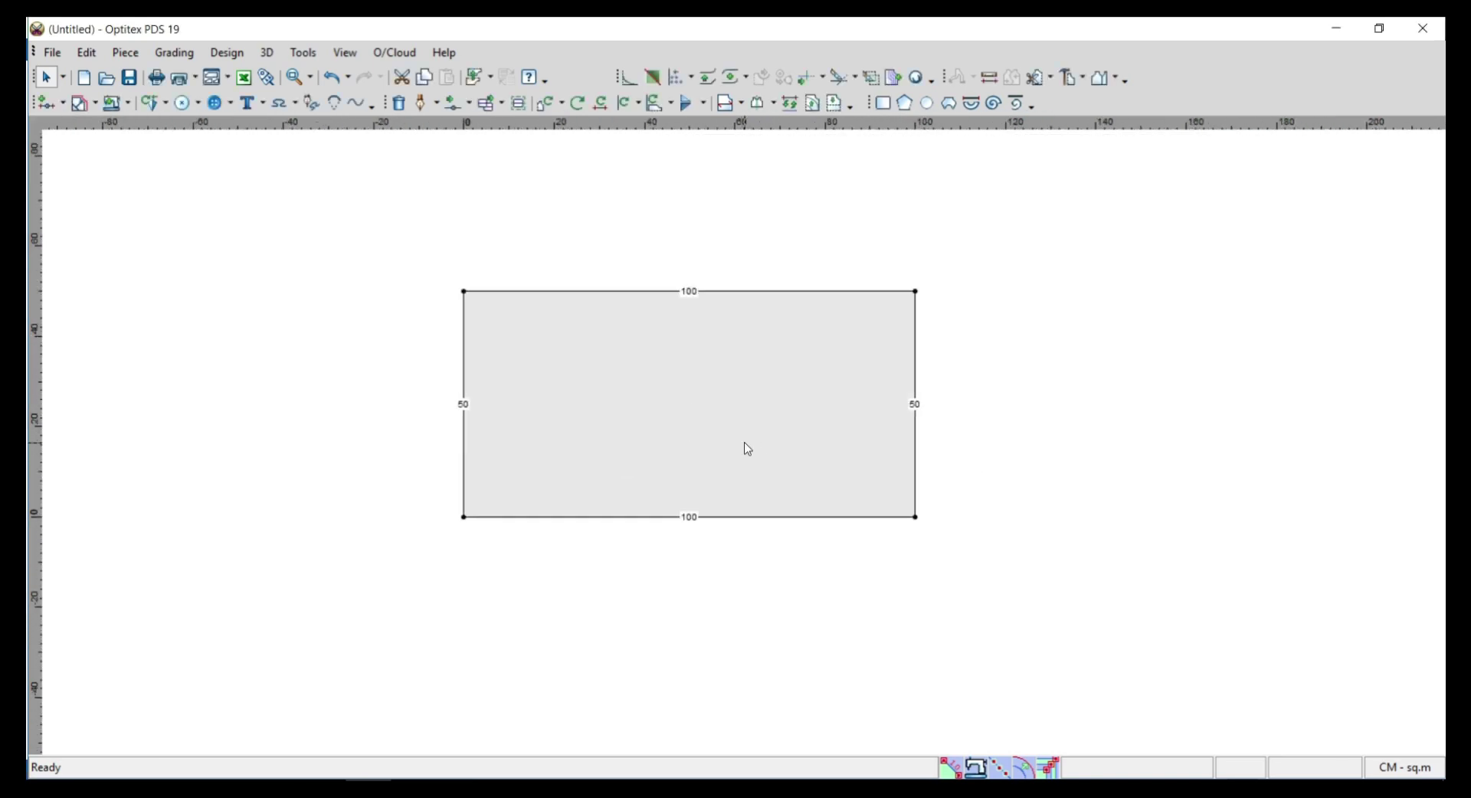
scroll(745, 445, "down", 2)
scroll(745, 445, "up", 2)
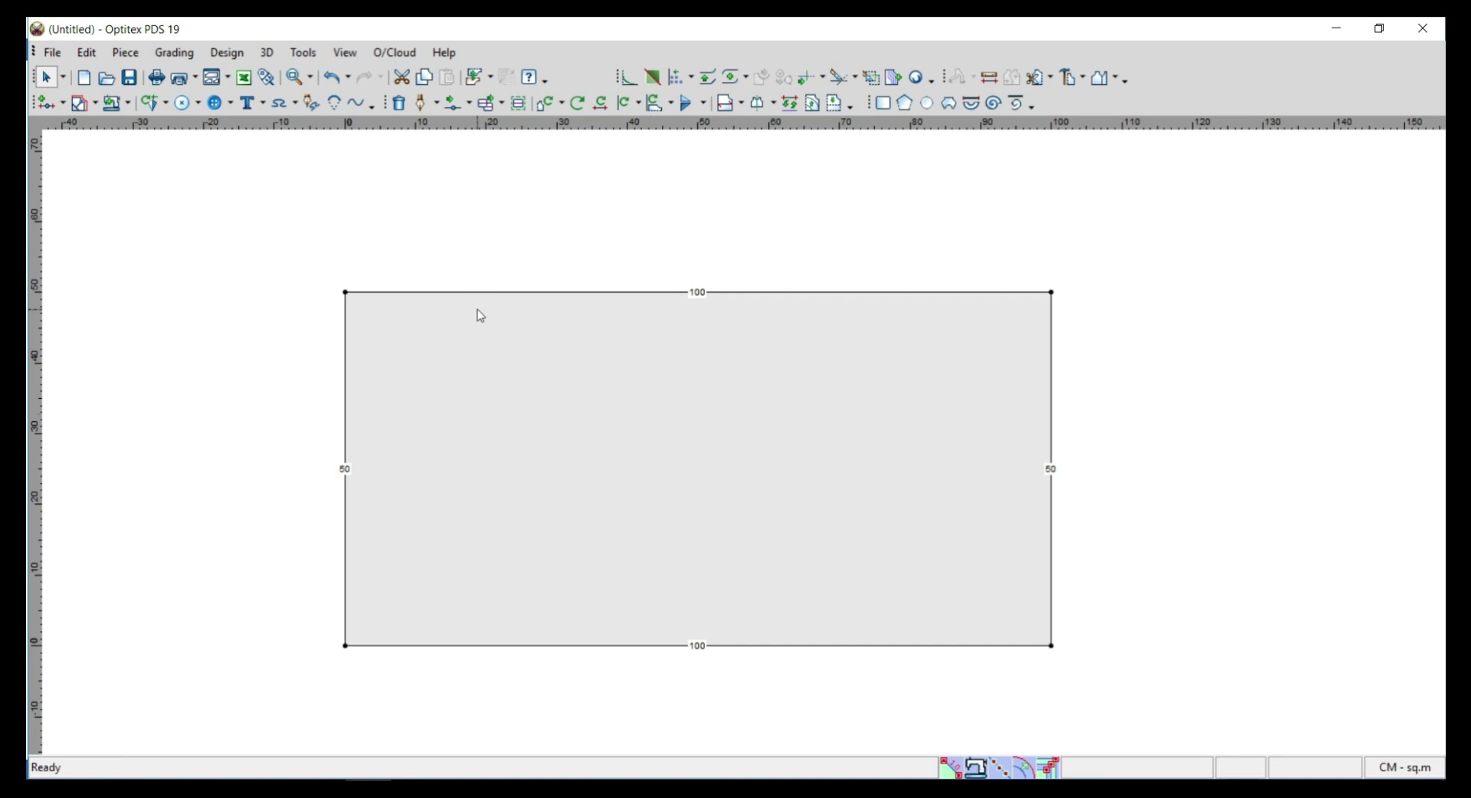
left_click(63, 104)
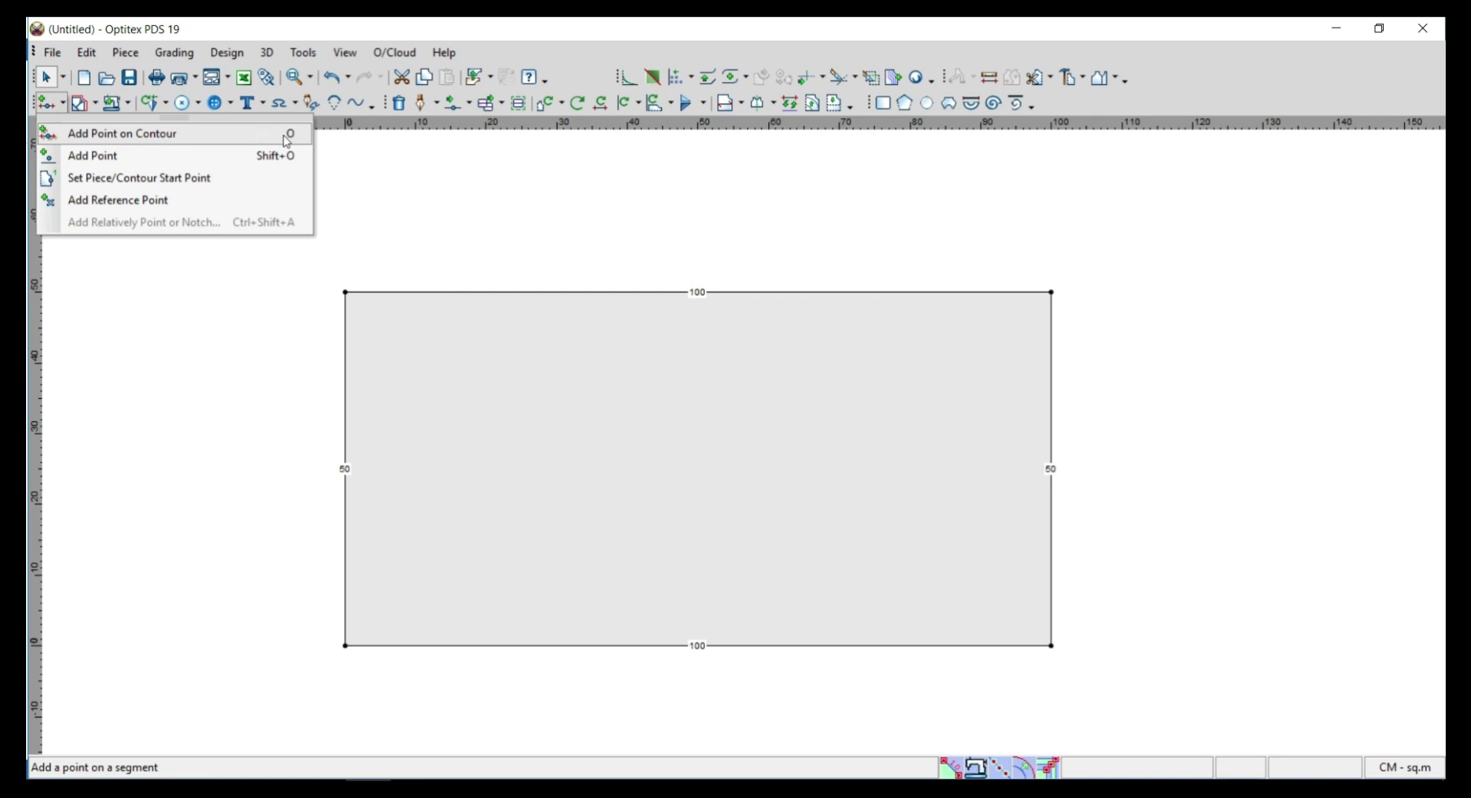
left_click(450, 204)
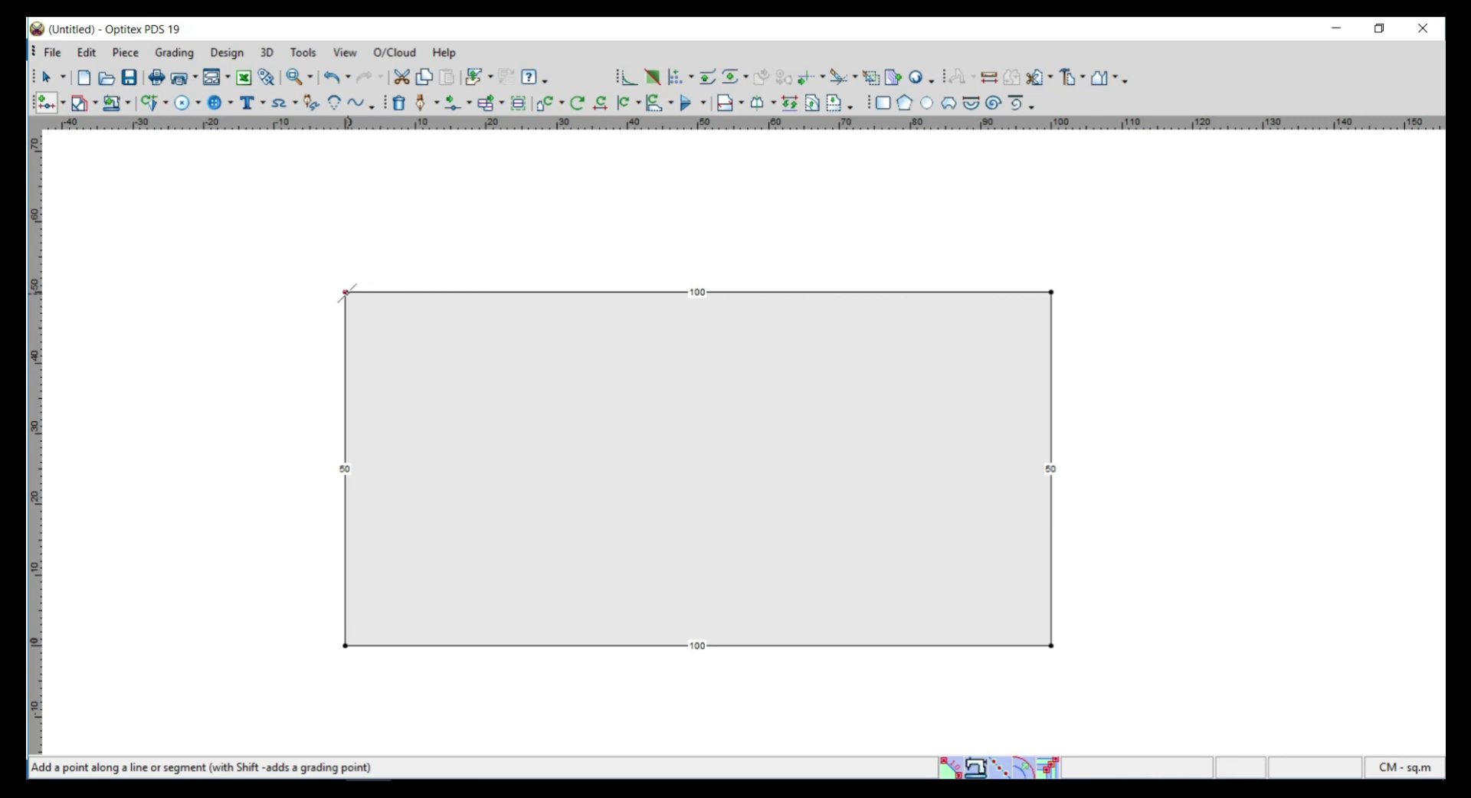
left_click(386, 294)
left_click_drag(338, 243, 222, 207)
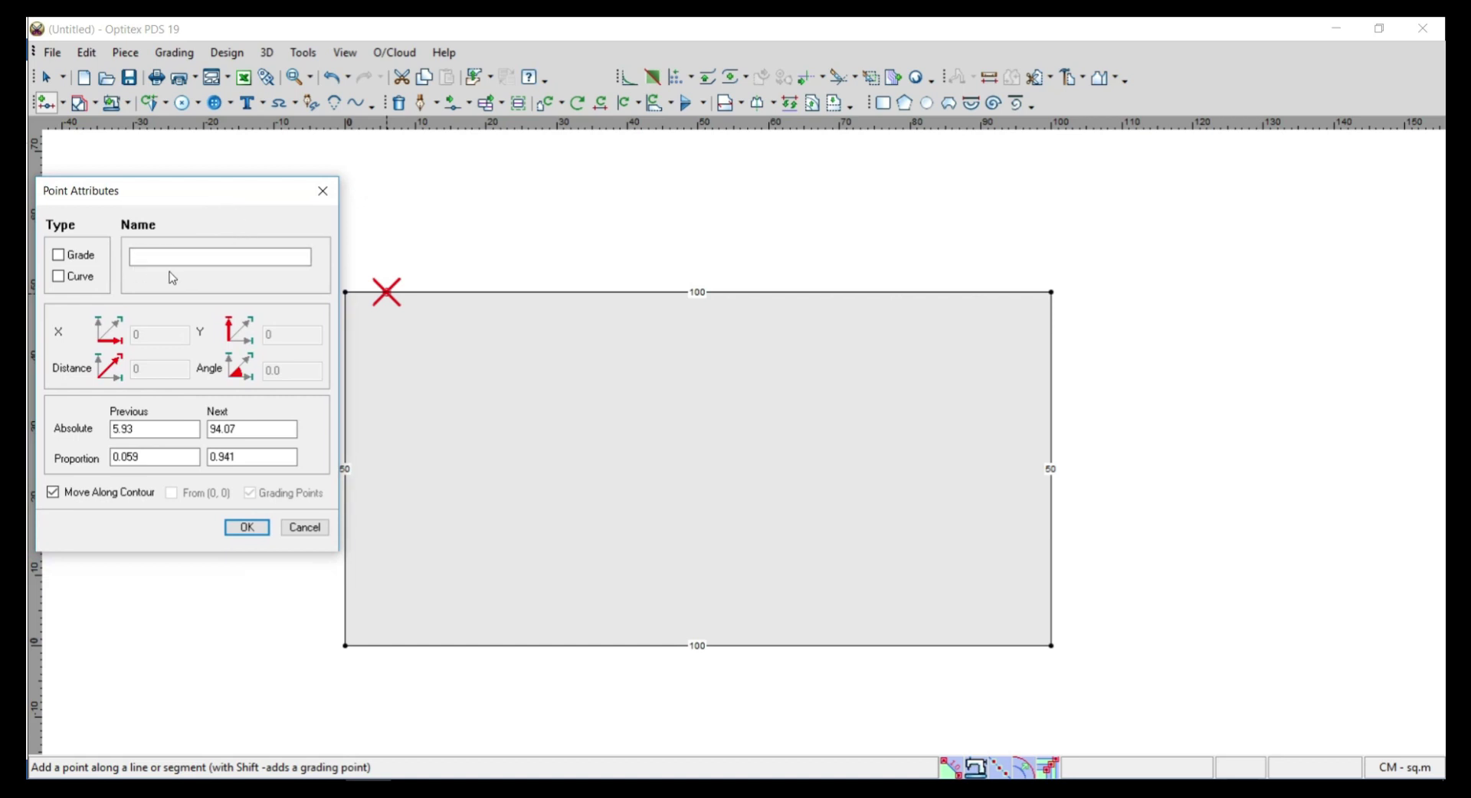
left_click(77, 265)
left_click_drag(171, 429, 107, 434)
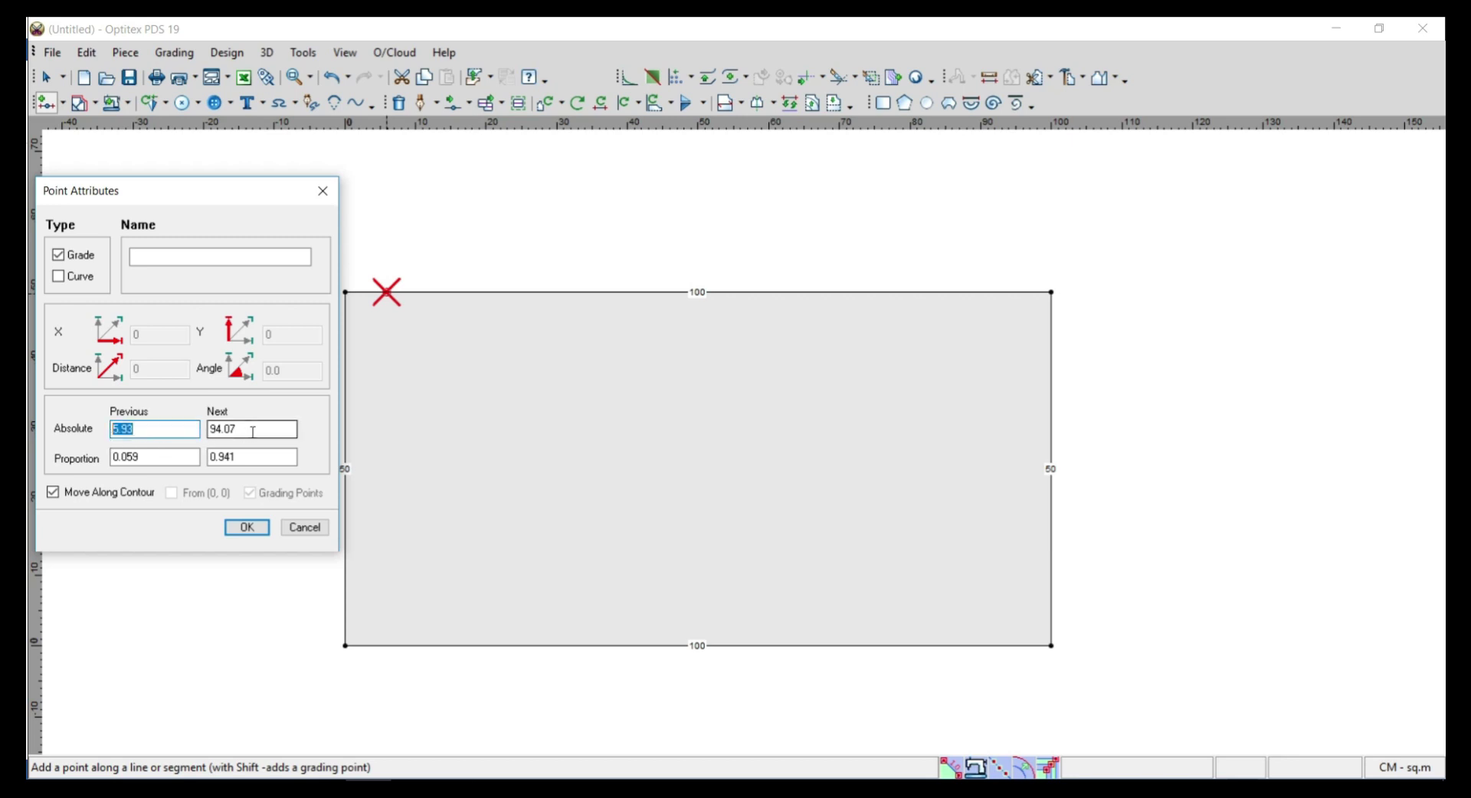
left_click_drag(253, 432, 207, 433)
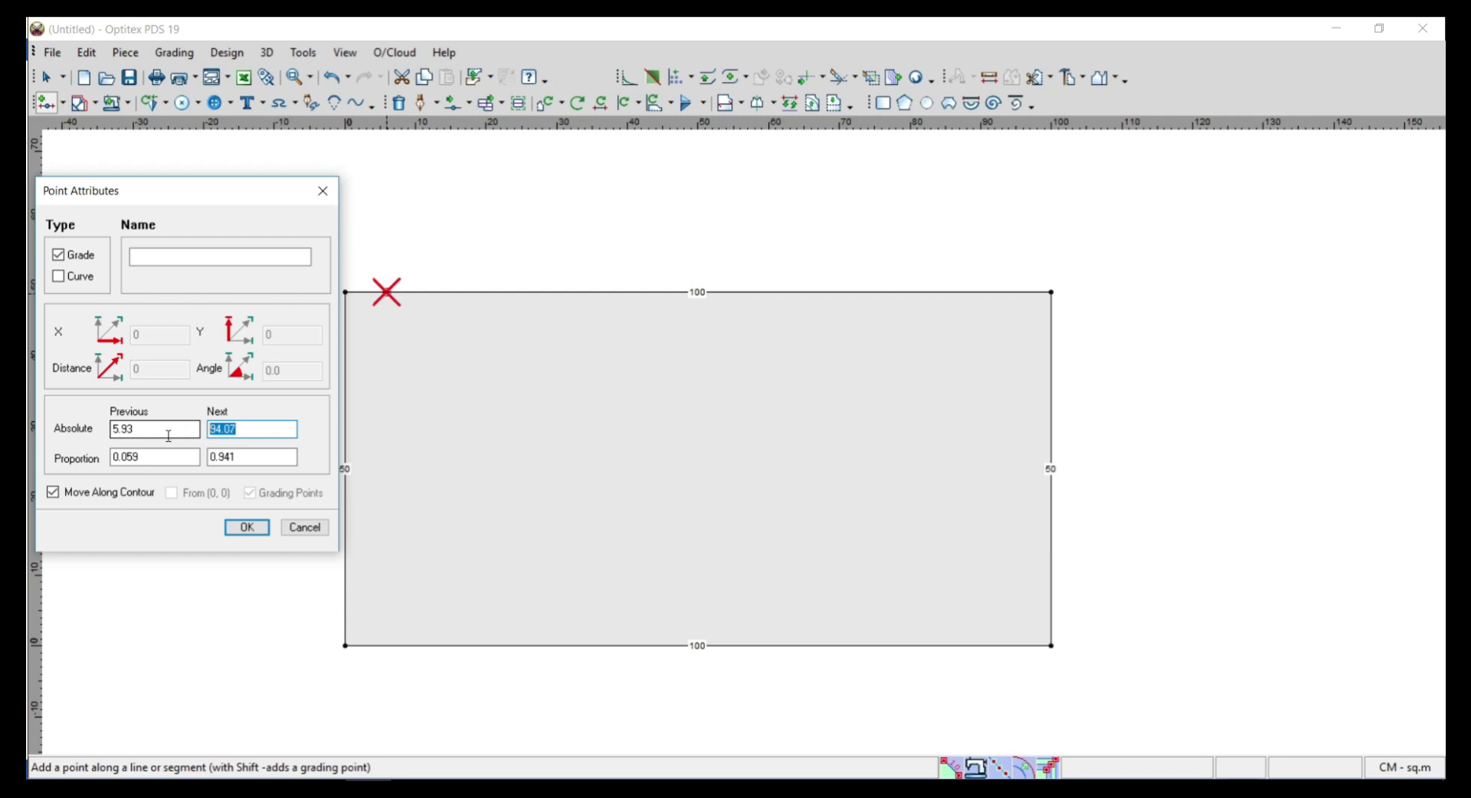
left_click_drag(169, 431, 98, 427)
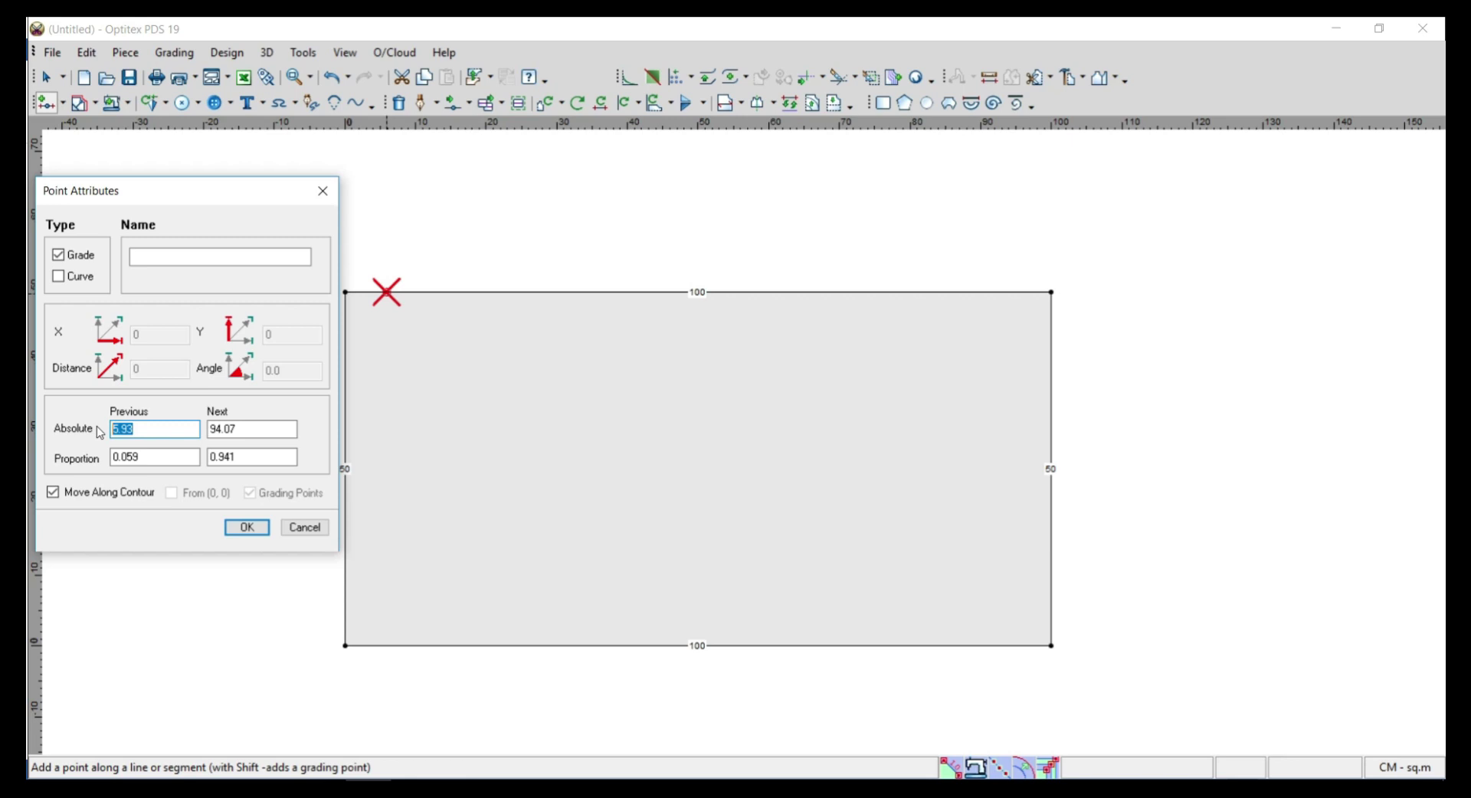
type("20")
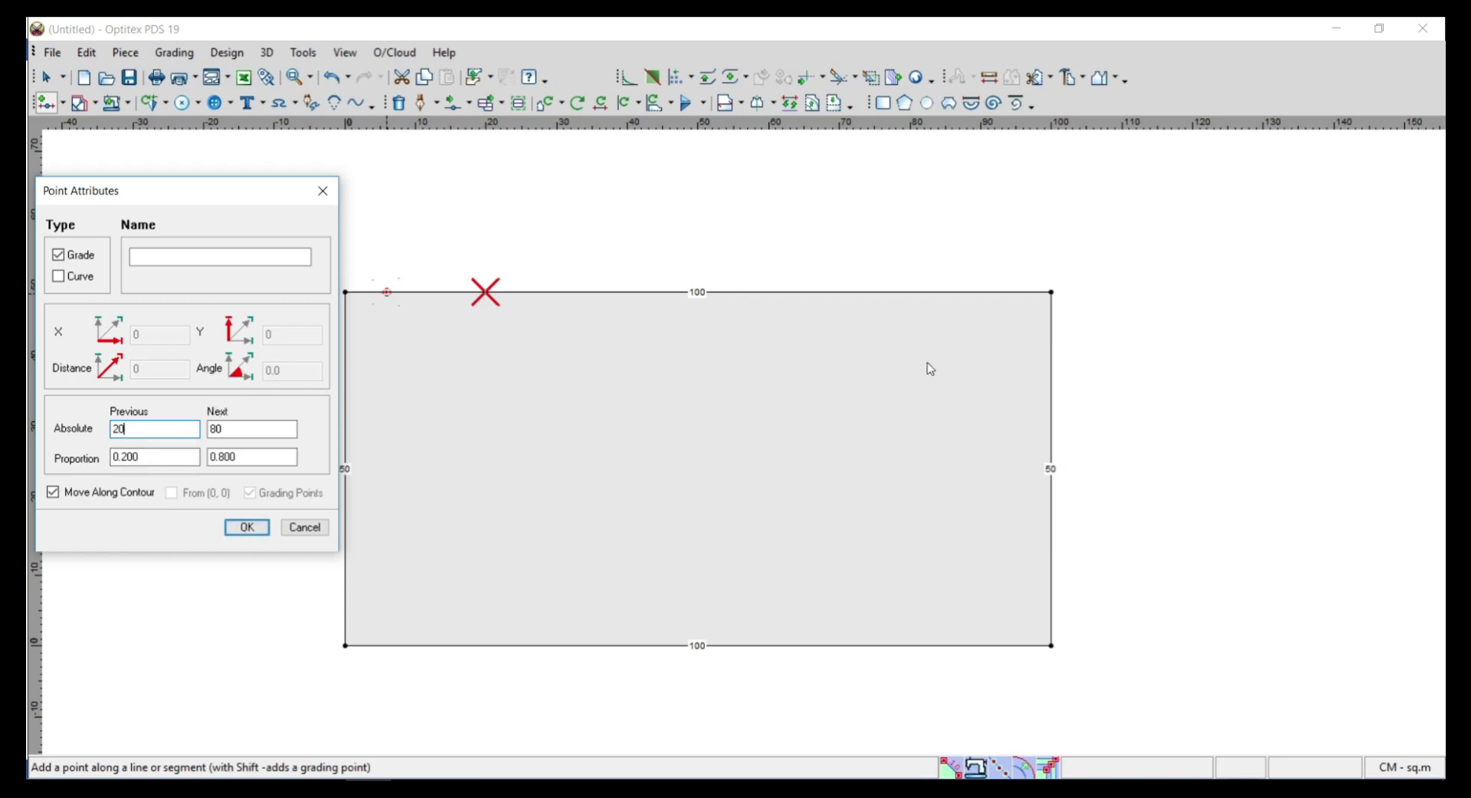
left_click_drag(166, 430, 88, 439)
key("Tab")
type("20")
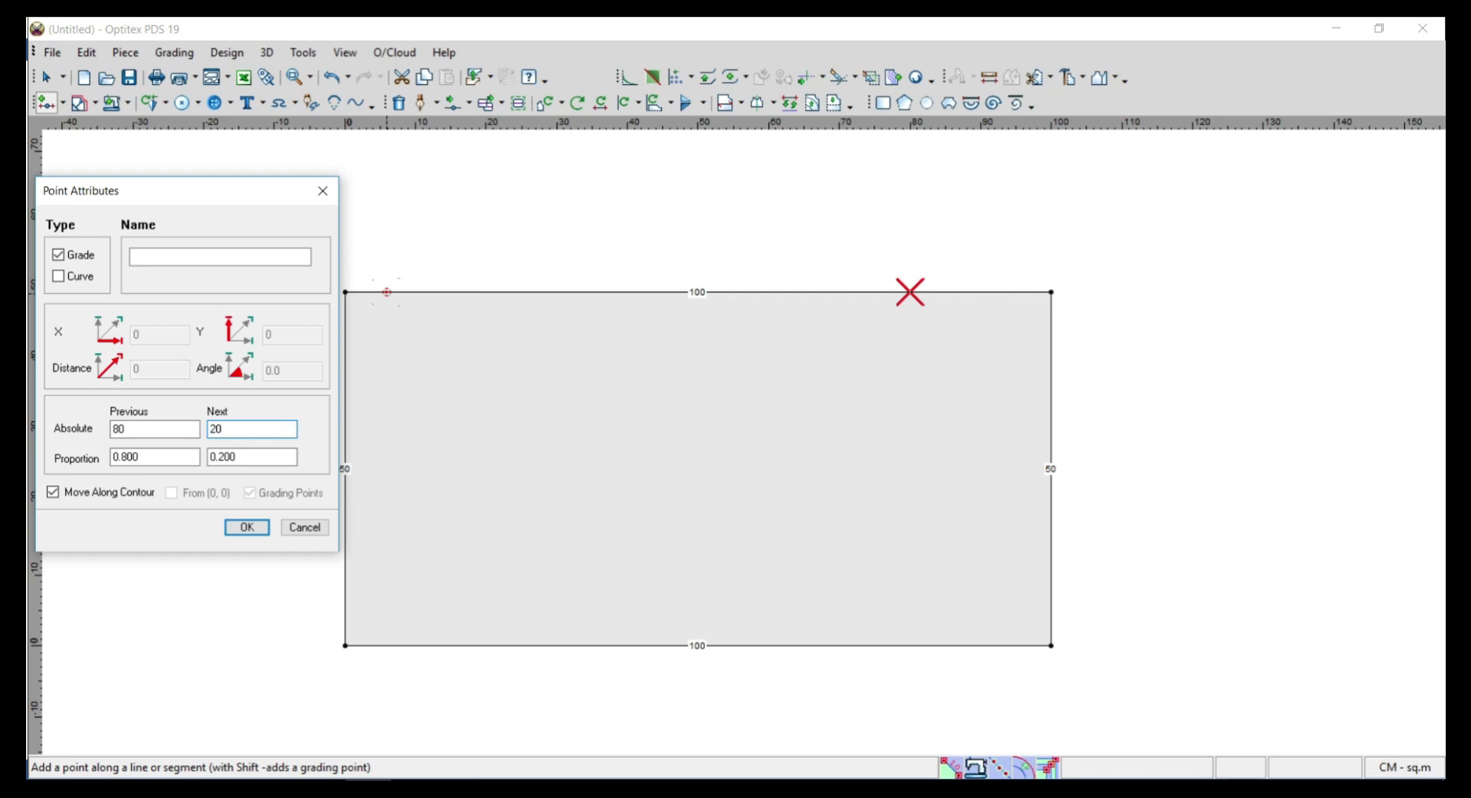
left_click(305, 527)
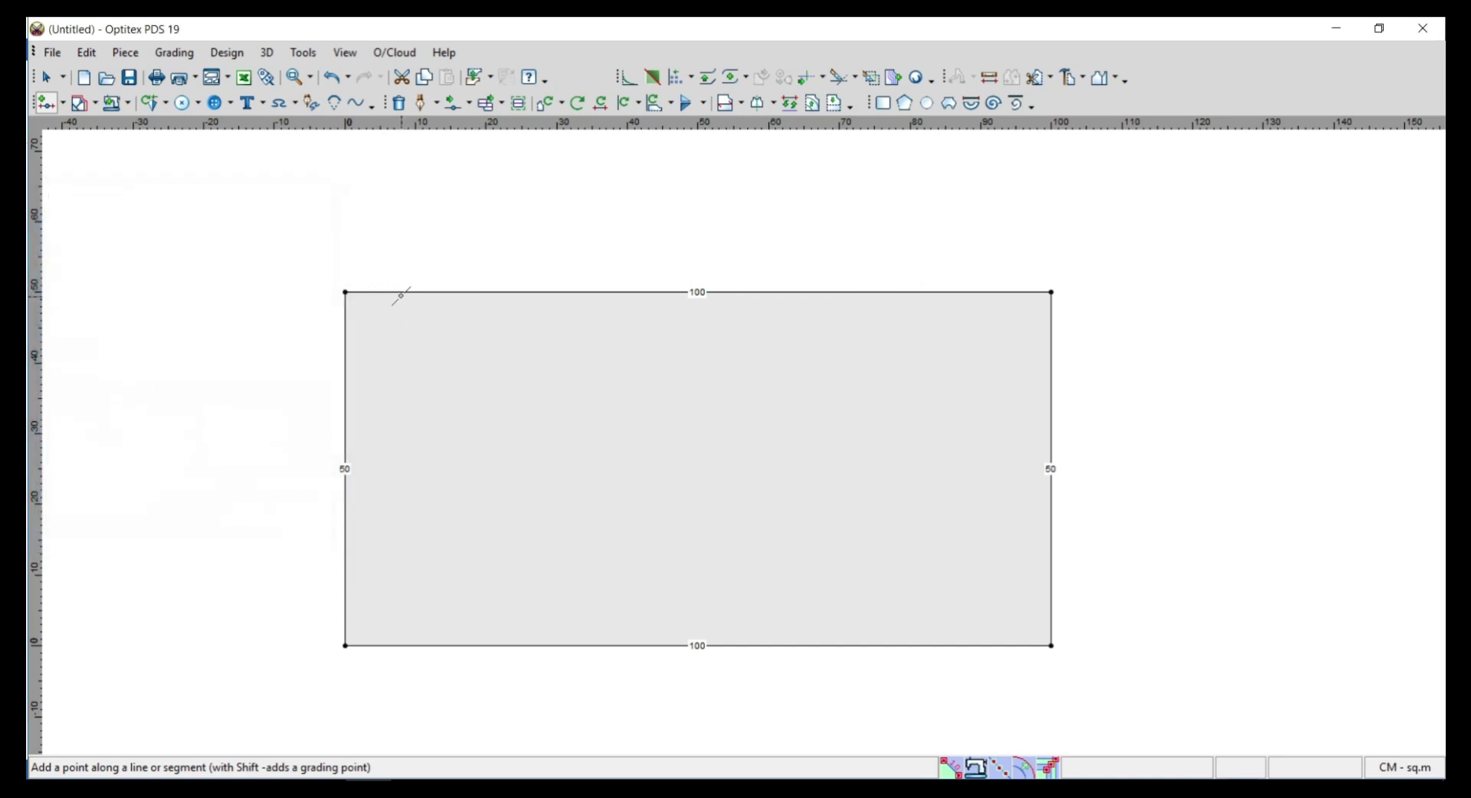
Step: Add a grade point on the rectangle's top edge, 20 cm from the upper-left corner
left_click(400, 293)
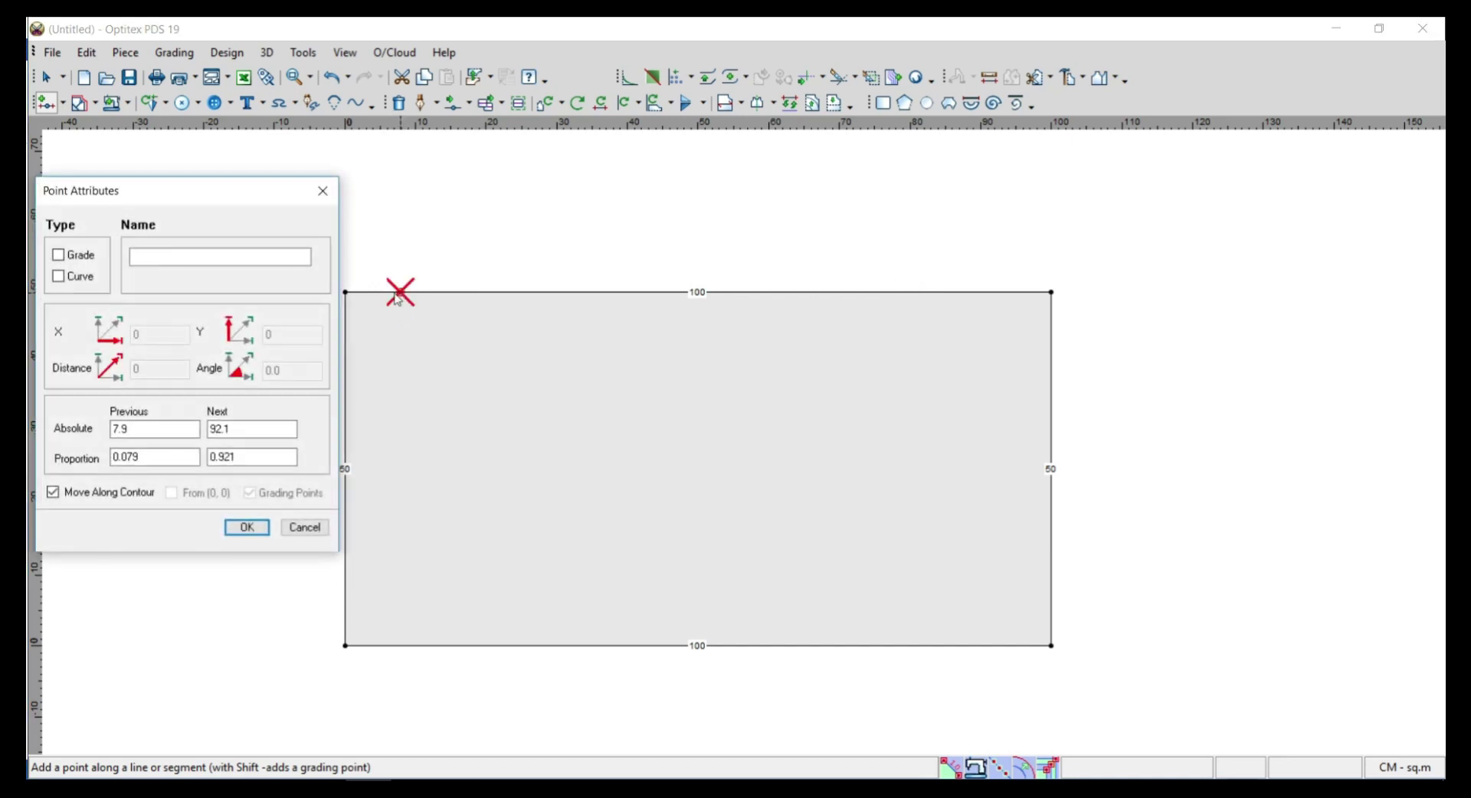
left_click(73, 263)
left_click_drag(136, 430, 104, 430)
type("20")
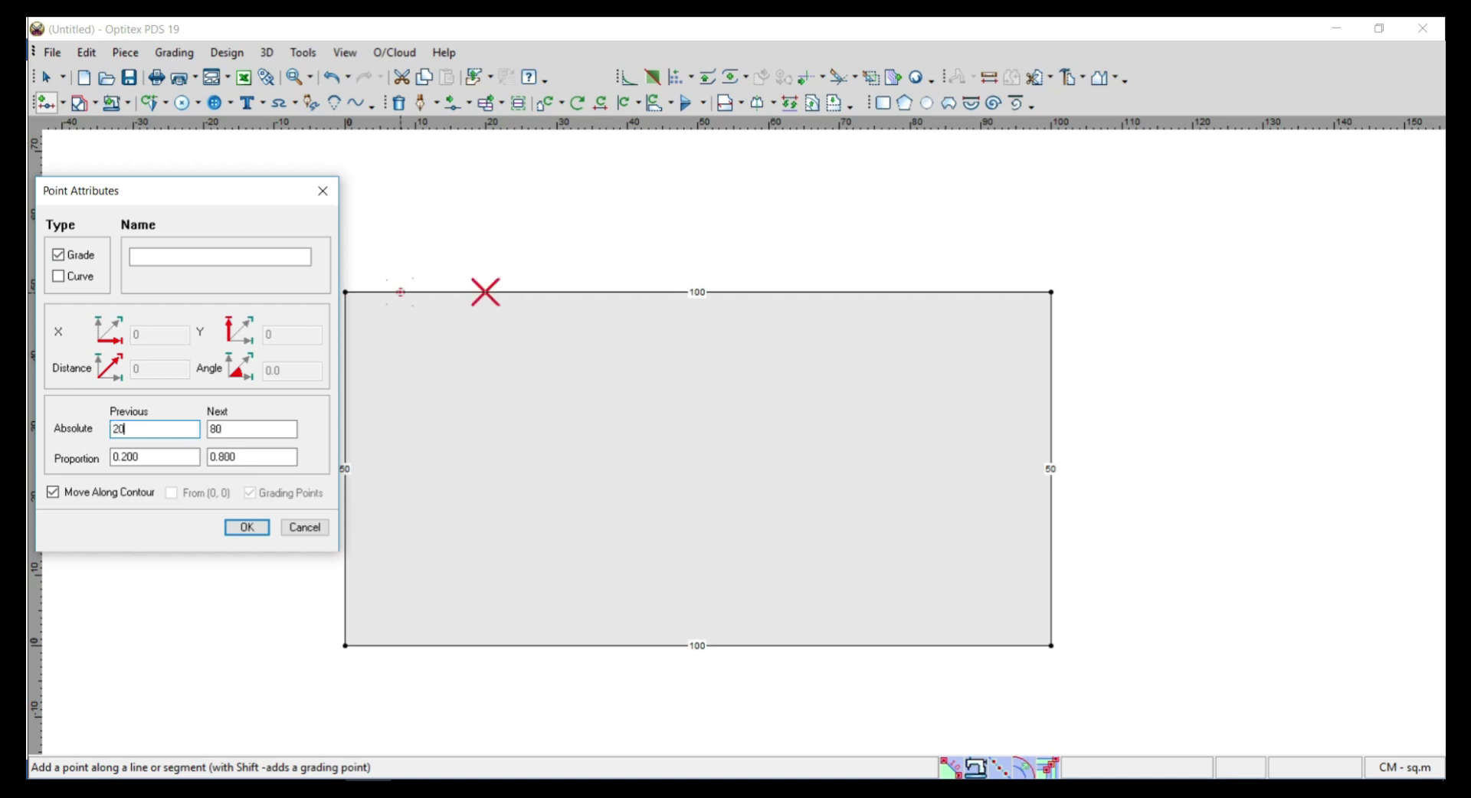
left_click(249, 529)
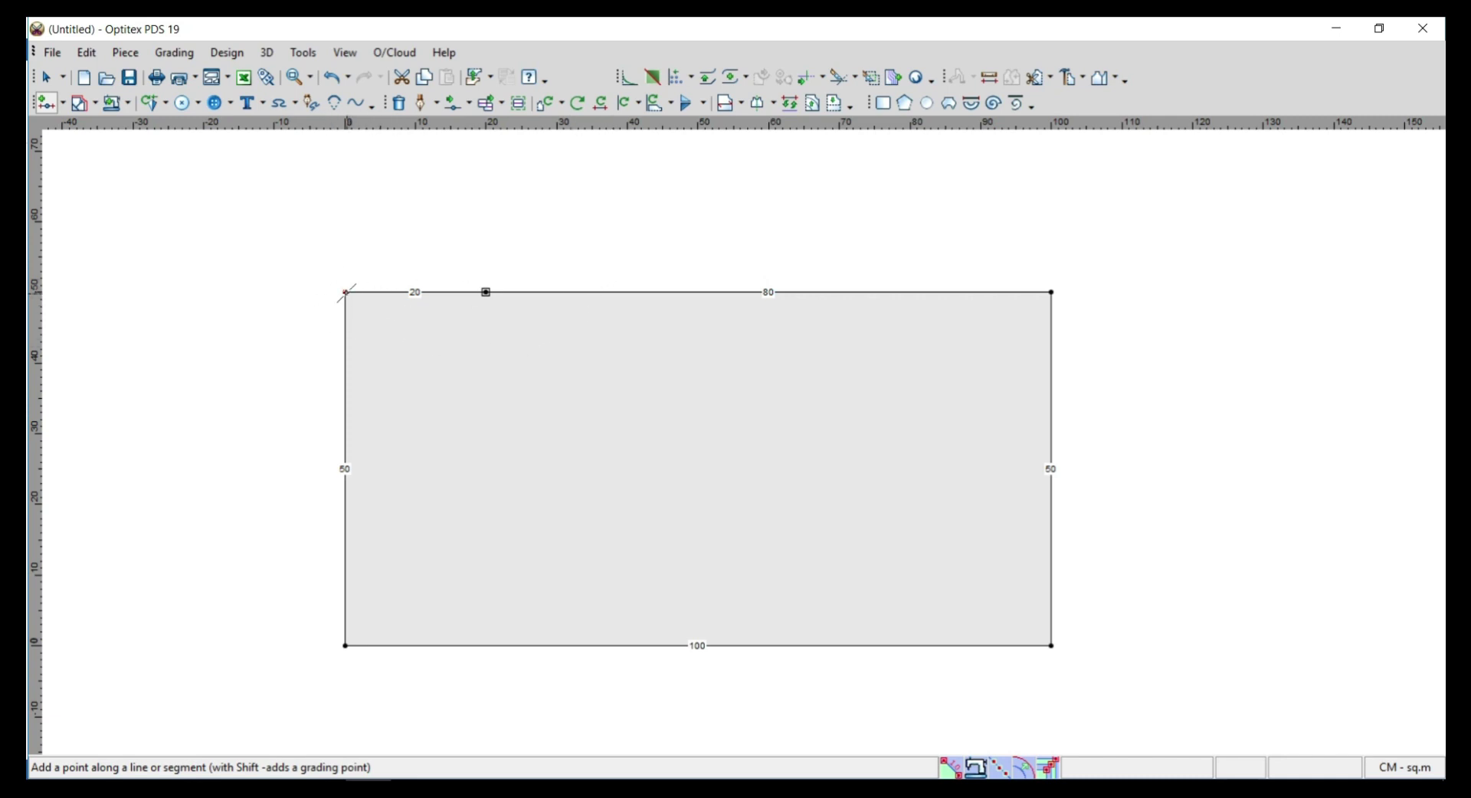
Step: Try adding a grade point on the top edge 30 cm from the upper-left corner, and undo it
left_click(363, 292)
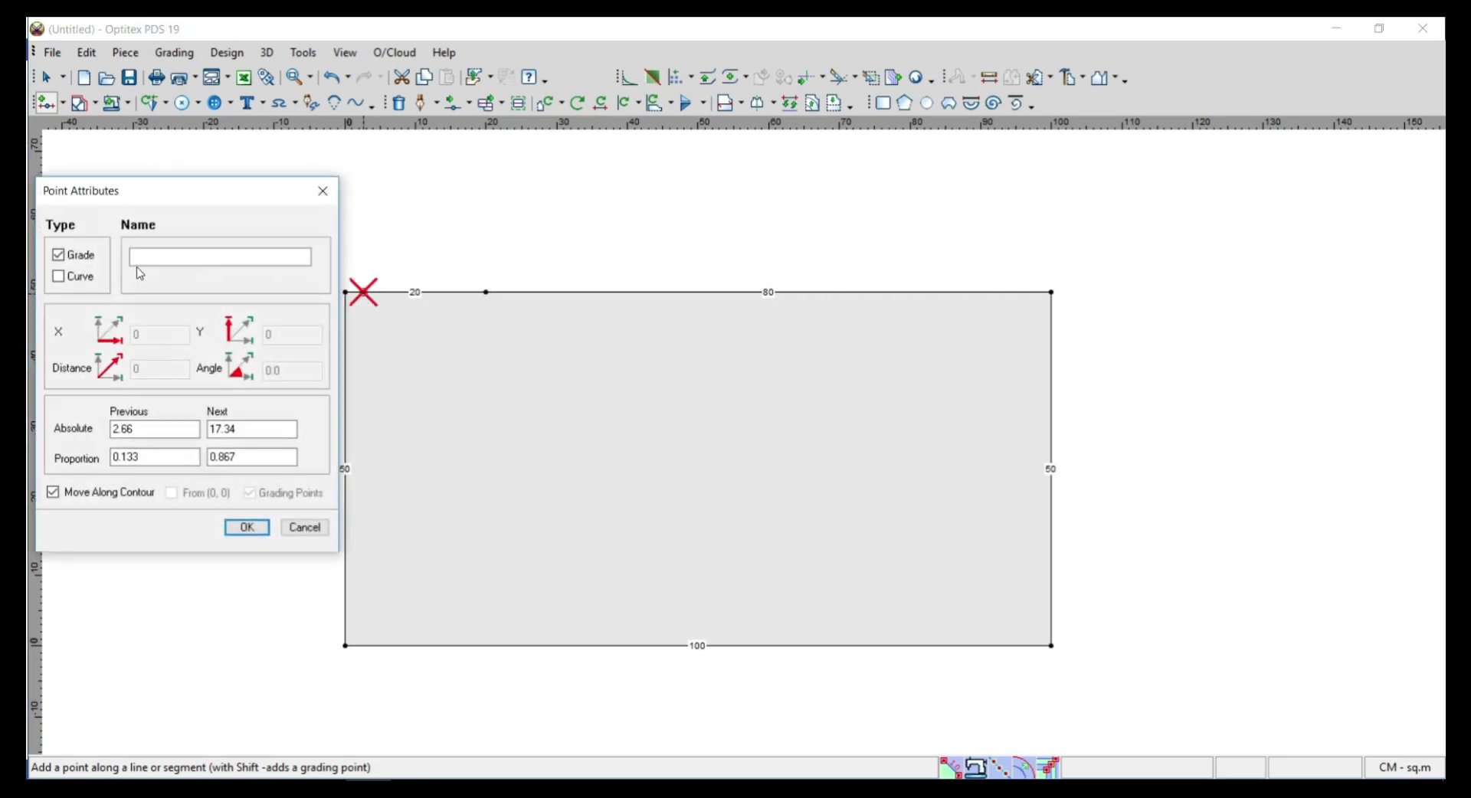
left_click(145, 429)
left_click_drag(145, 430, 110, 432)
type("30")
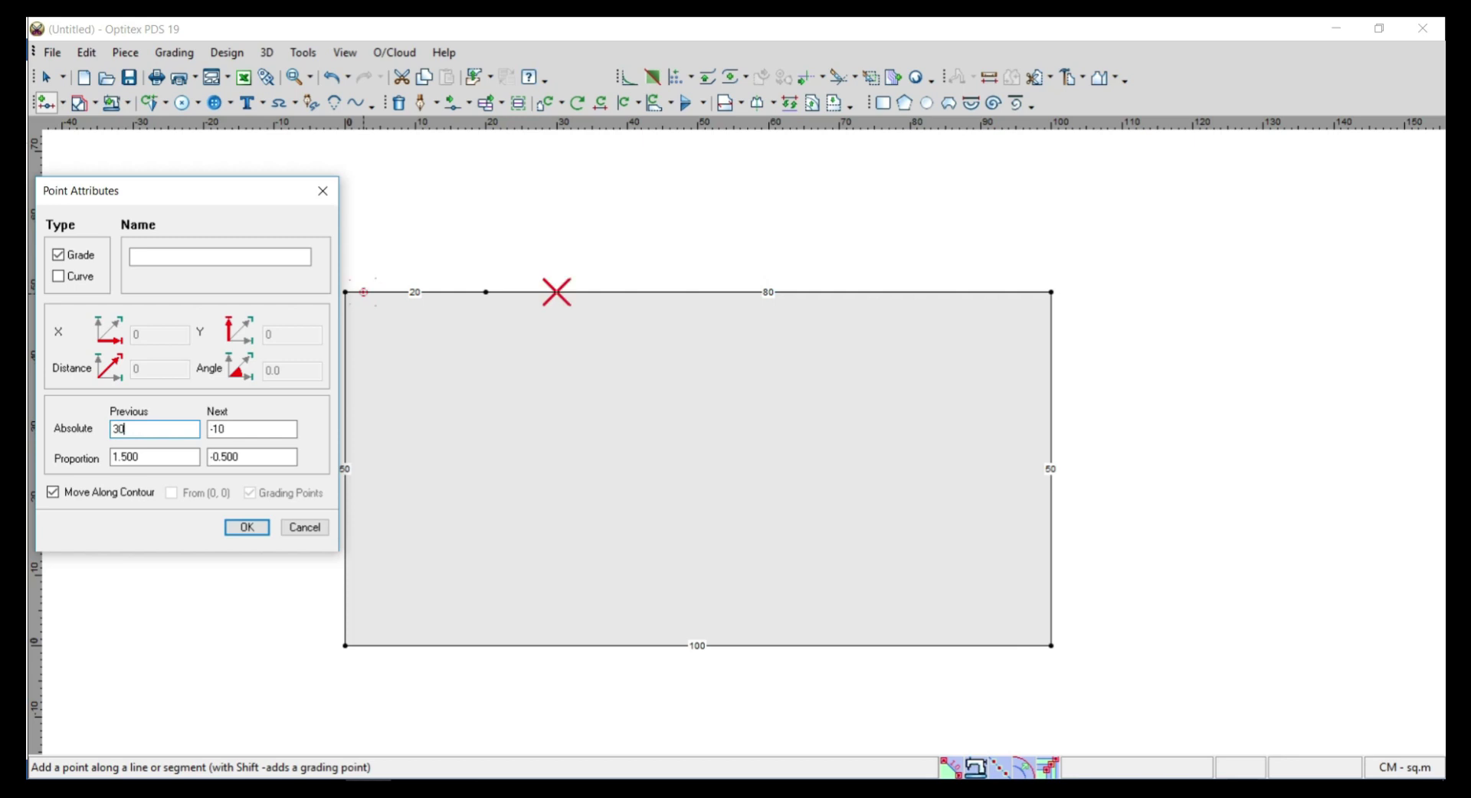
left_click(237, 531)
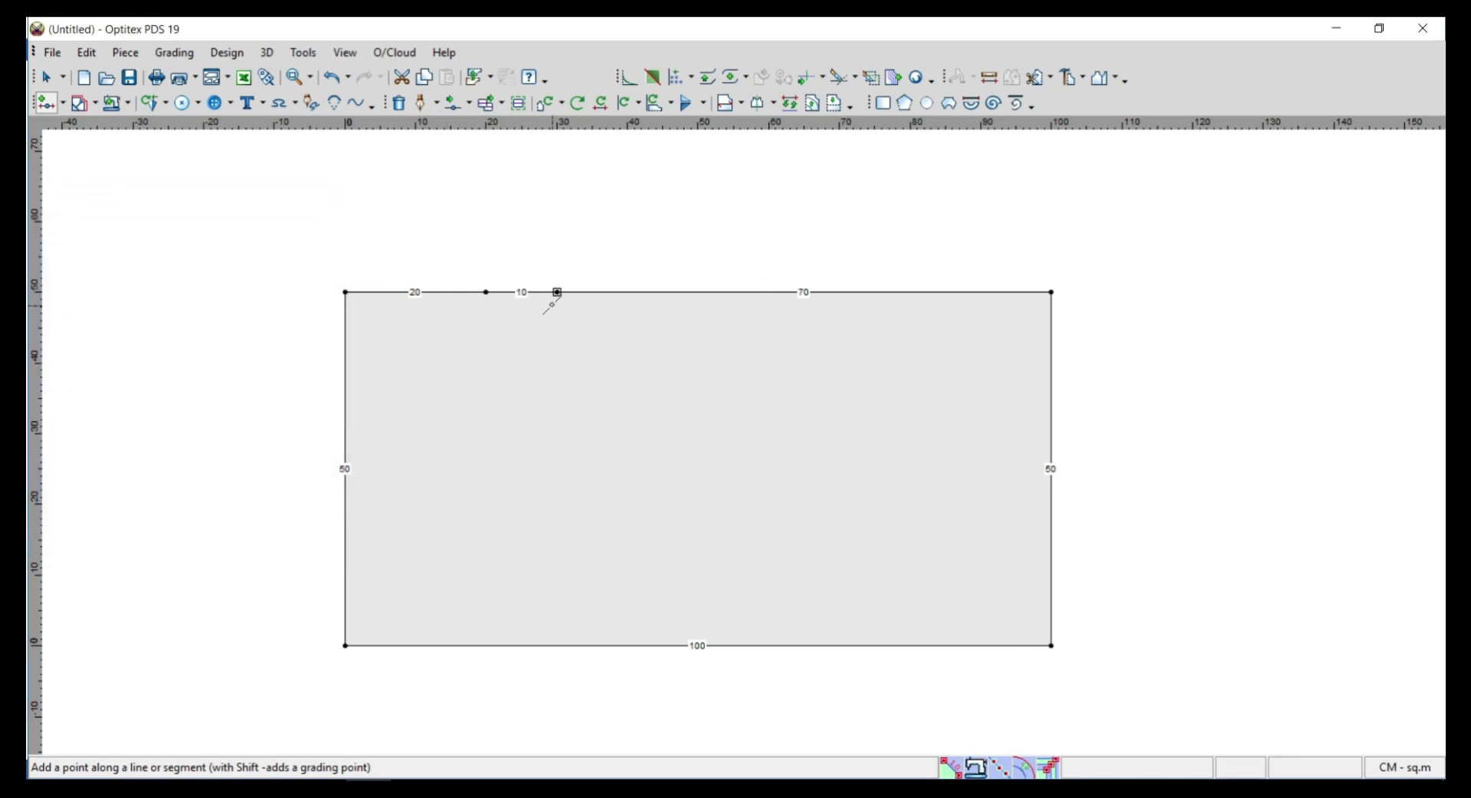
key("ctrl+z")
Step: Try adding a grade point on the top edge 10 cm beyond the 20 cm point, and undo it
left_click(506, 293)
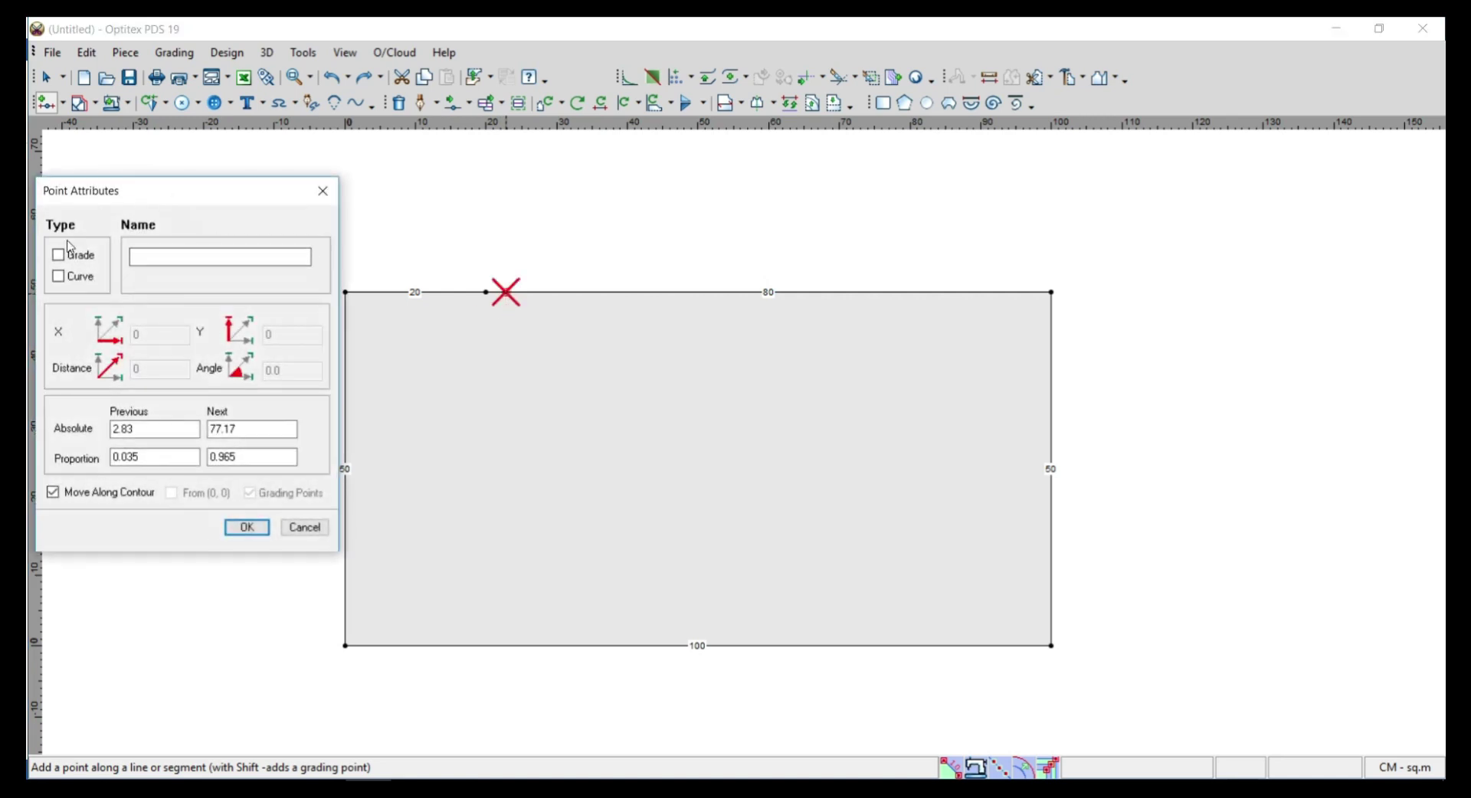
left_click(72, 261)
double_click(138, 428)
type("10")
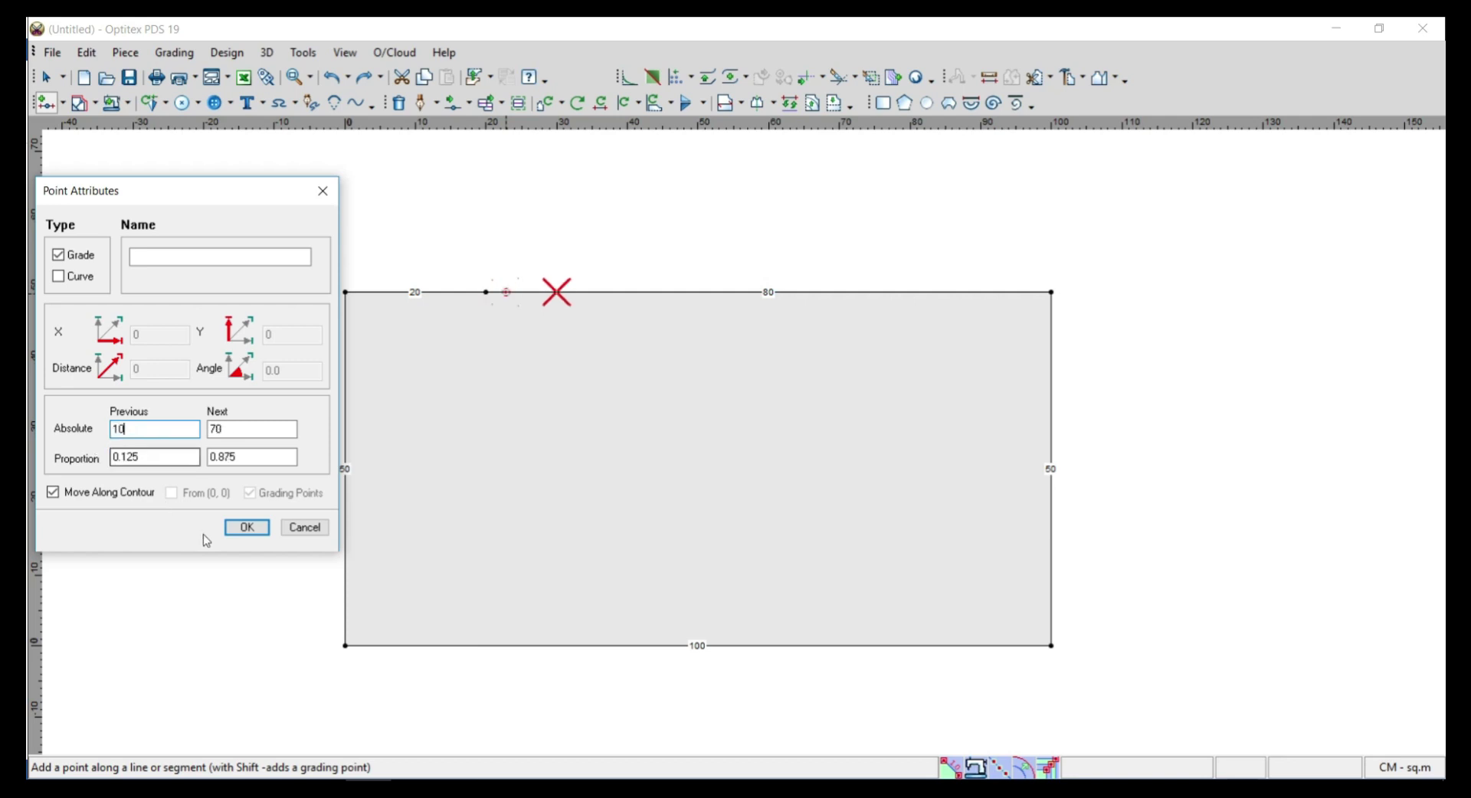
left_click(246, 528)
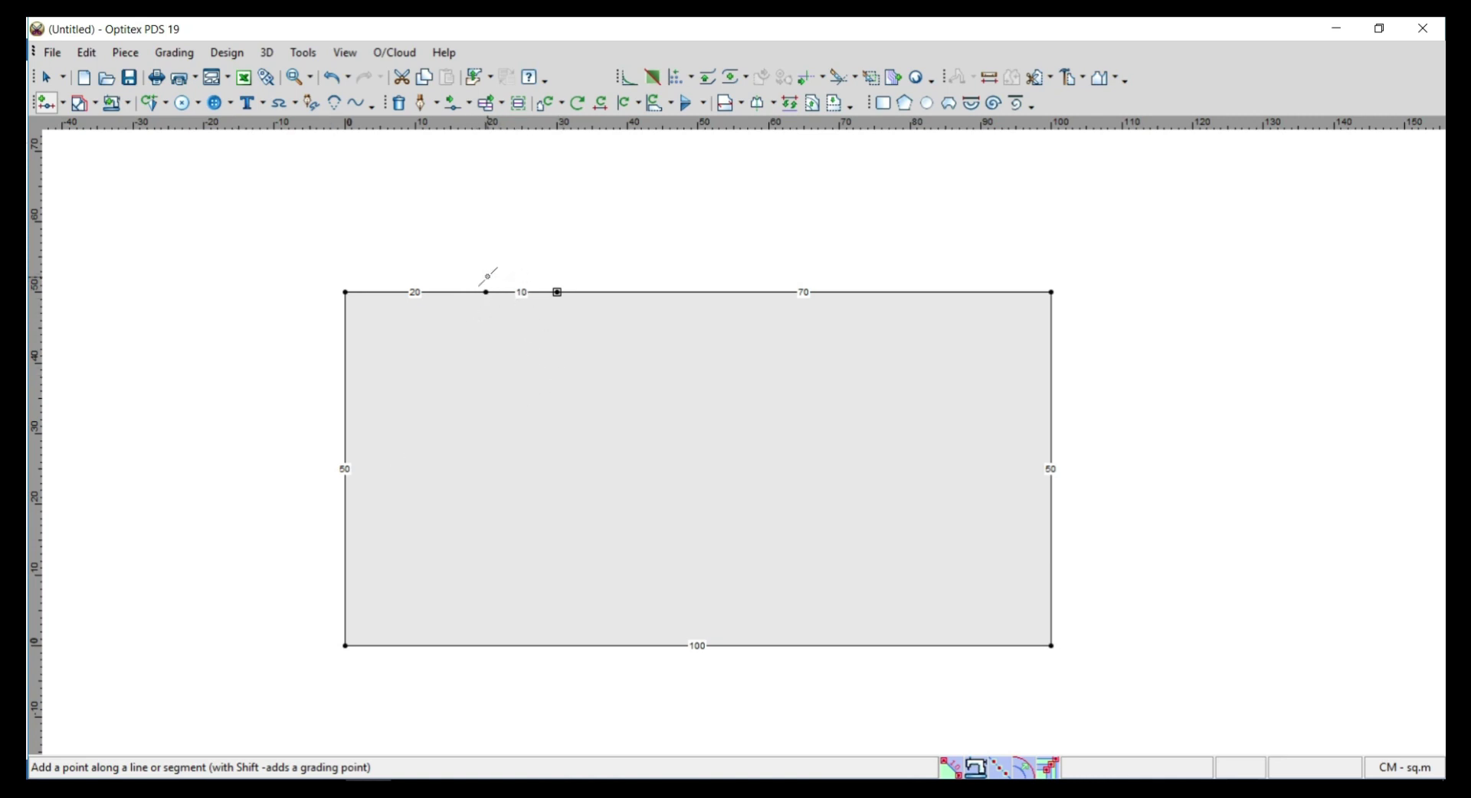
right_click(485, 203)
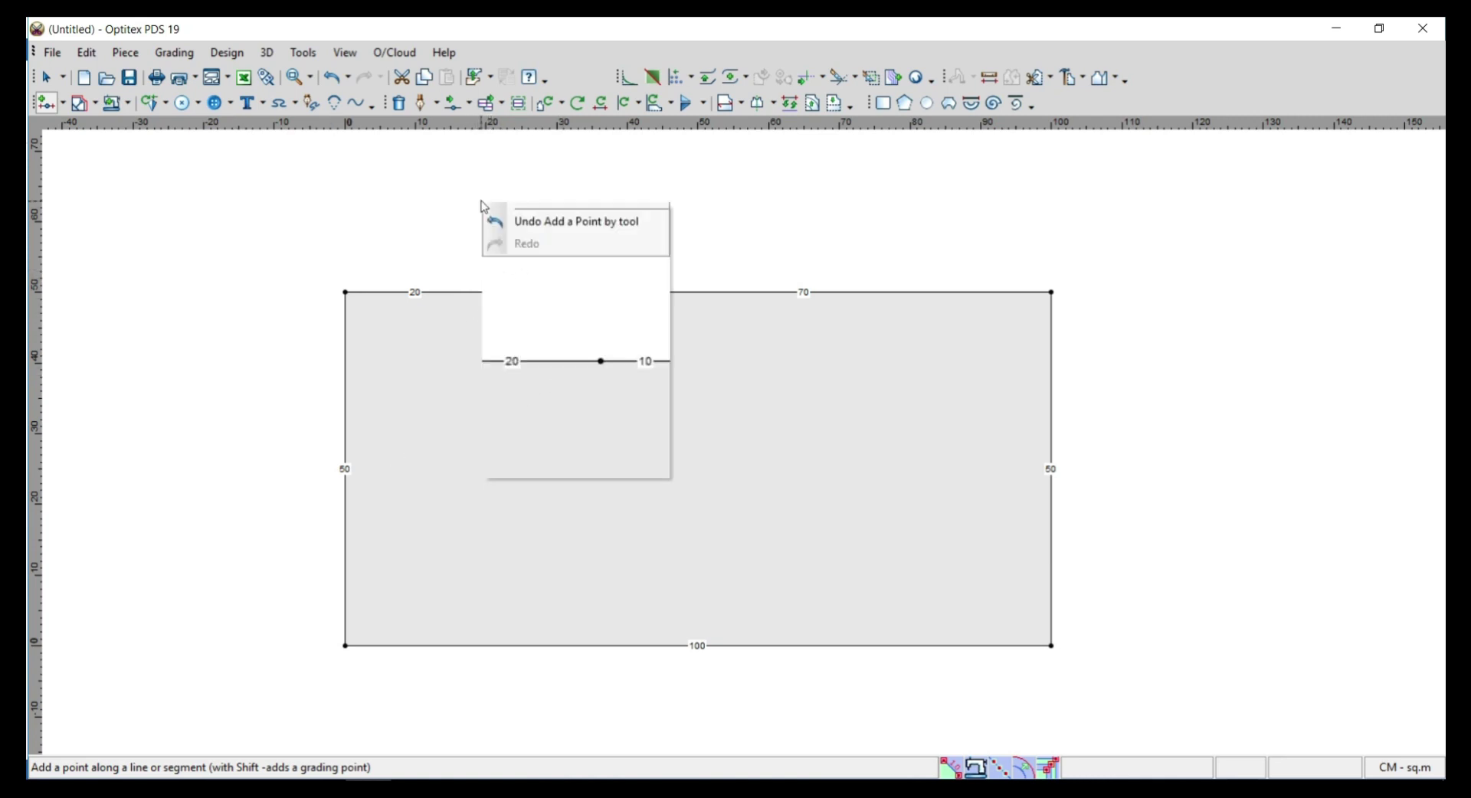
left_click(510, 223)
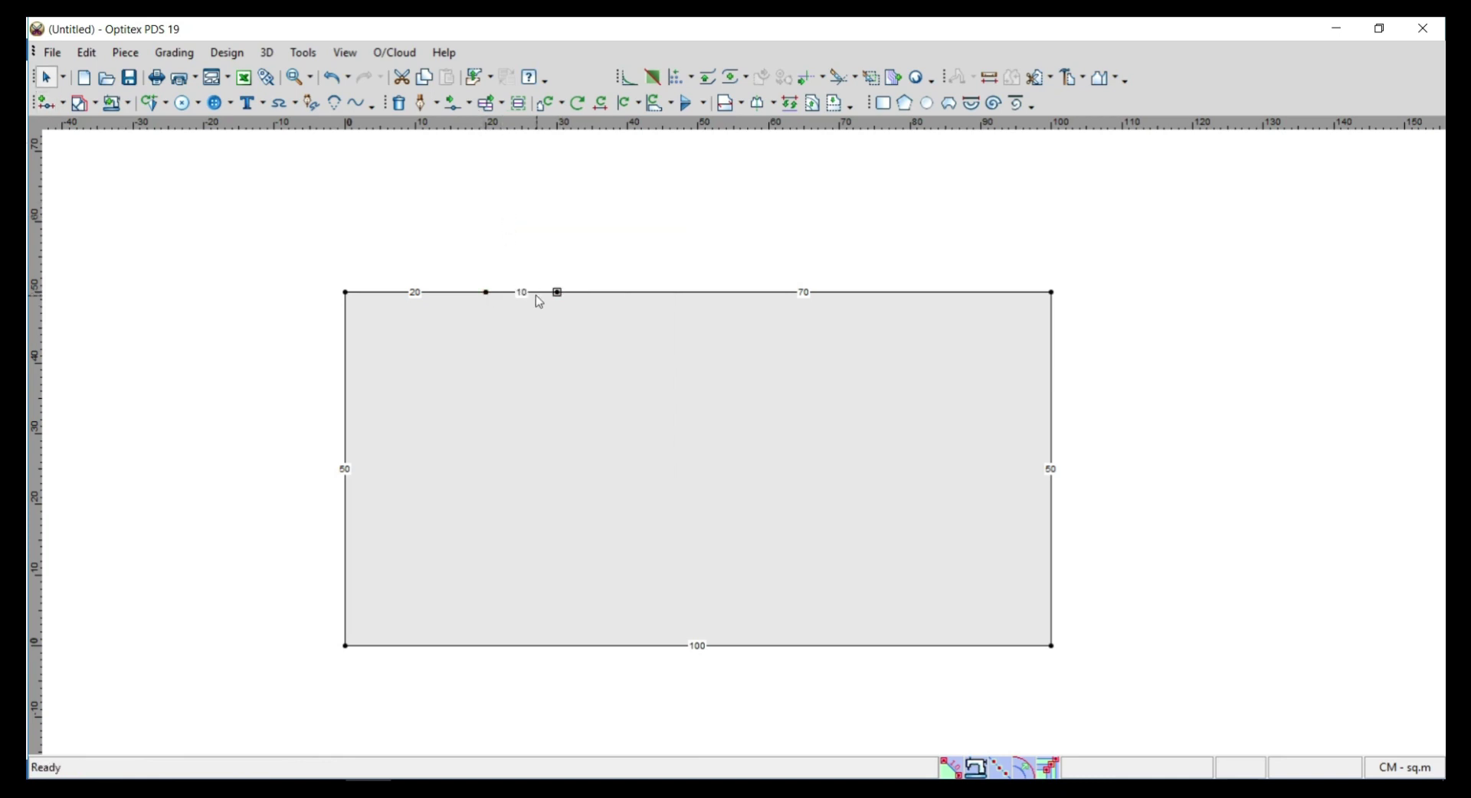
key("ctrl+z")
Step: Turn off the Grading property of the point 20 cm along the top edge and deselect it
double_click(486, 293)
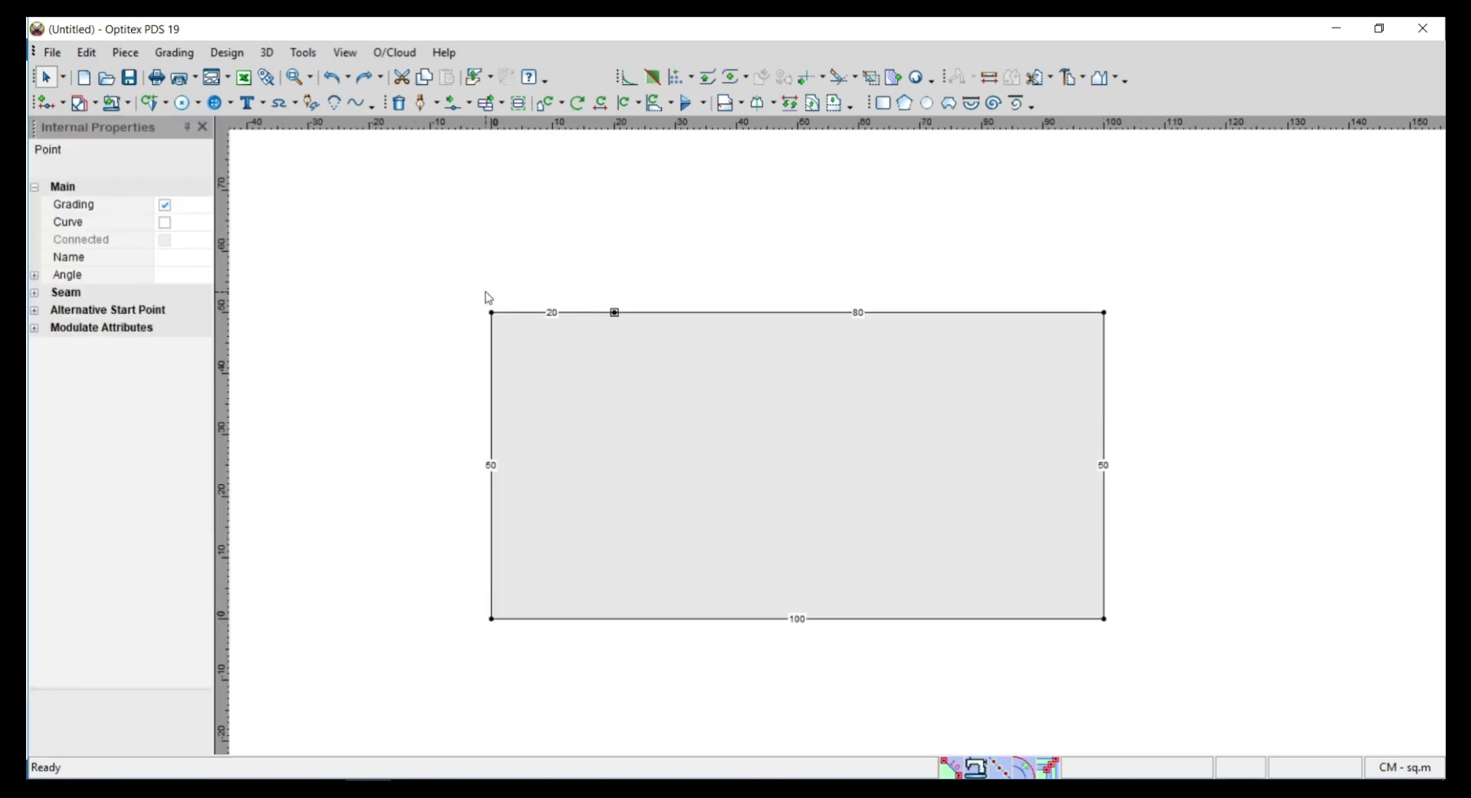
left_click(165, 205)
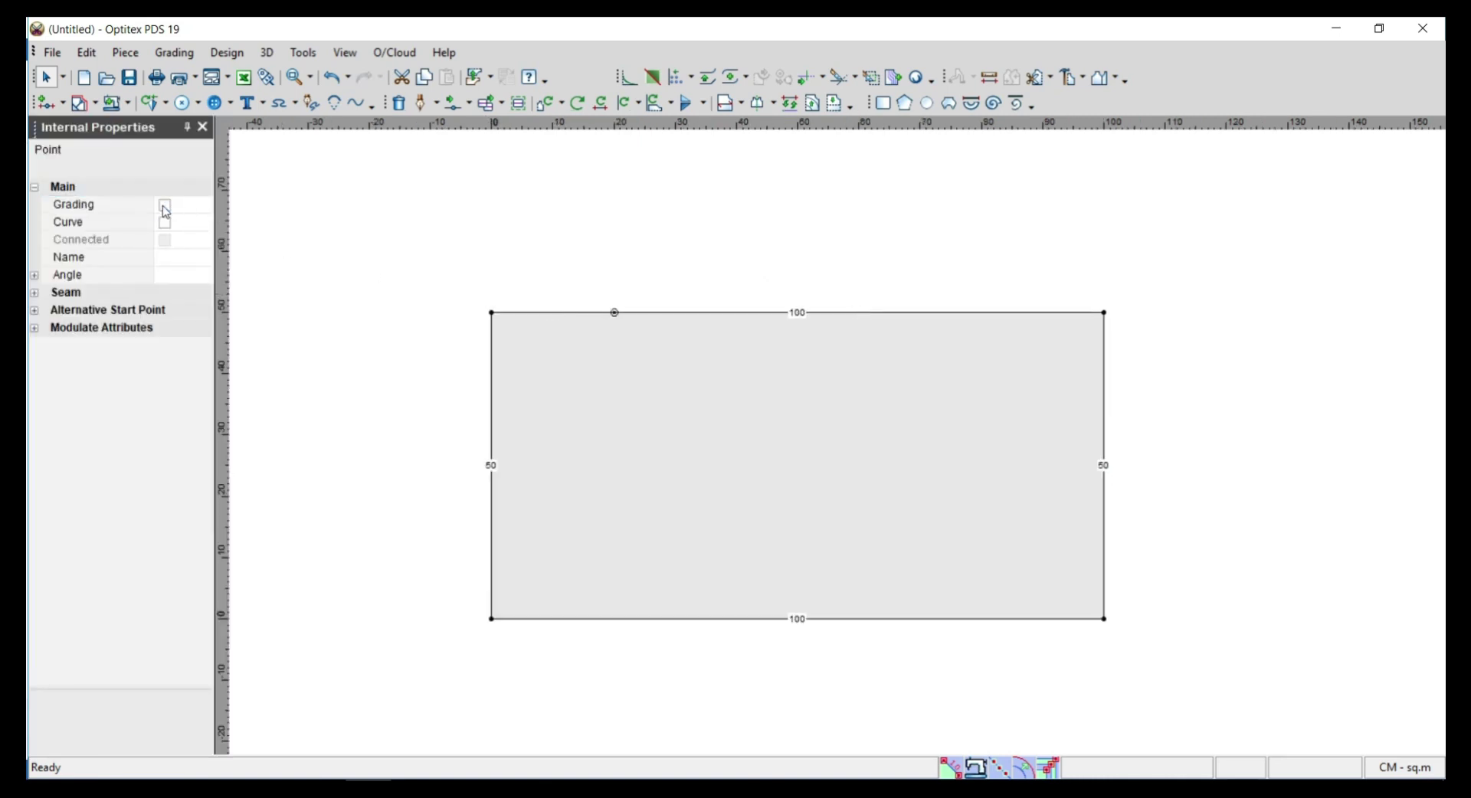
left_click(675, 270)
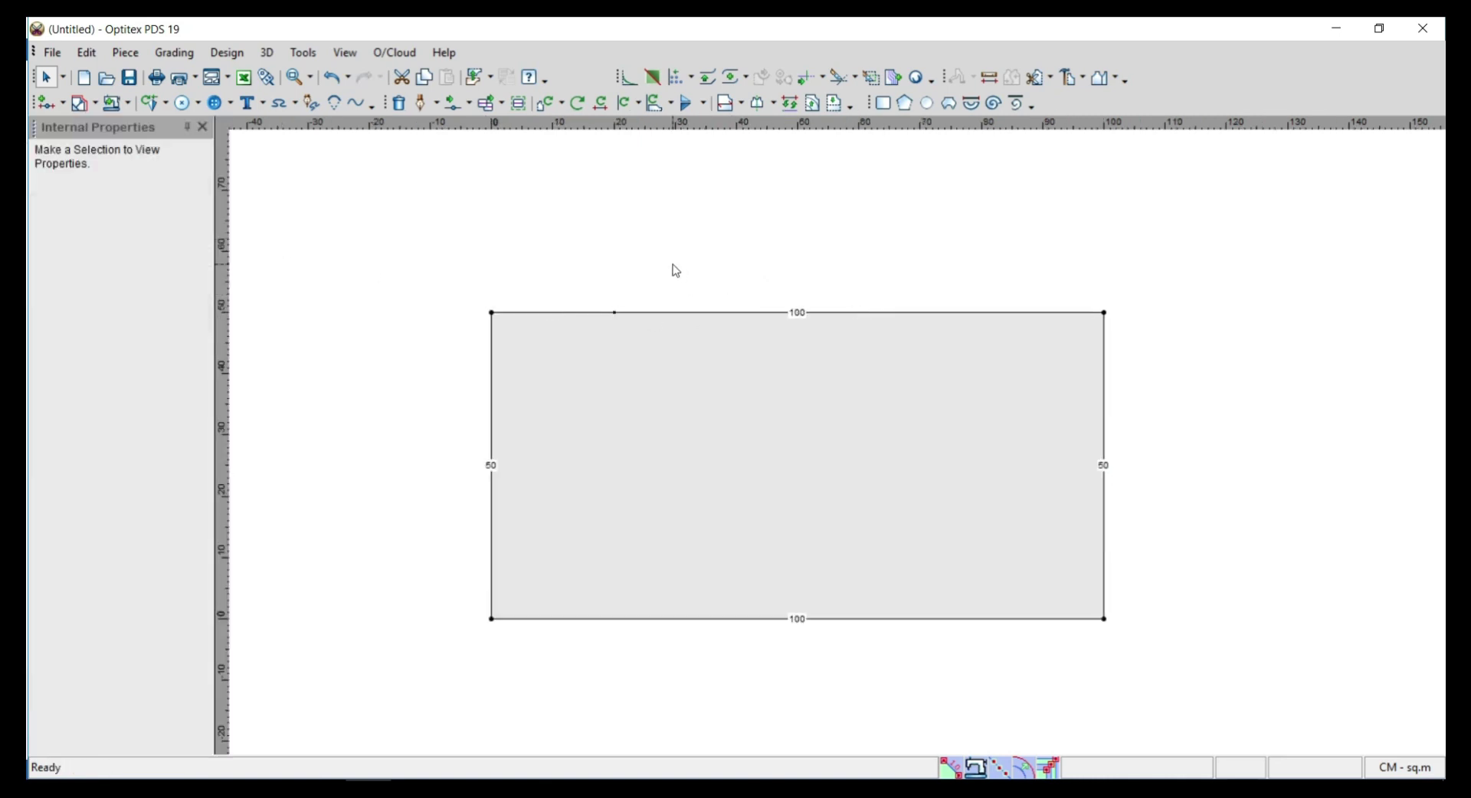
Step: Add a grade point with Add Point on Contour beyond the non-grade point, 30 cm from the upper-left corner along the top edge
key("p")
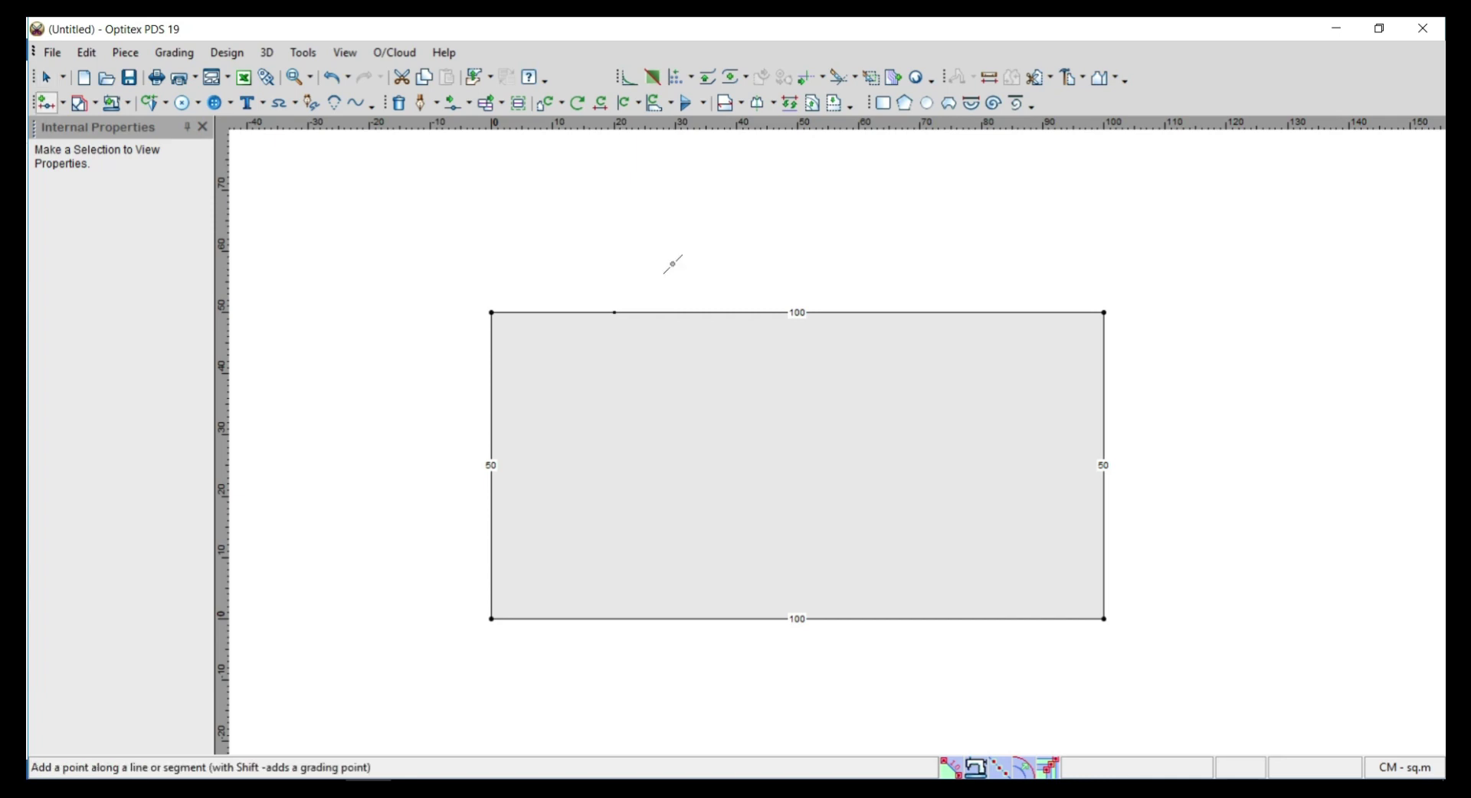
left_click(632, 313)
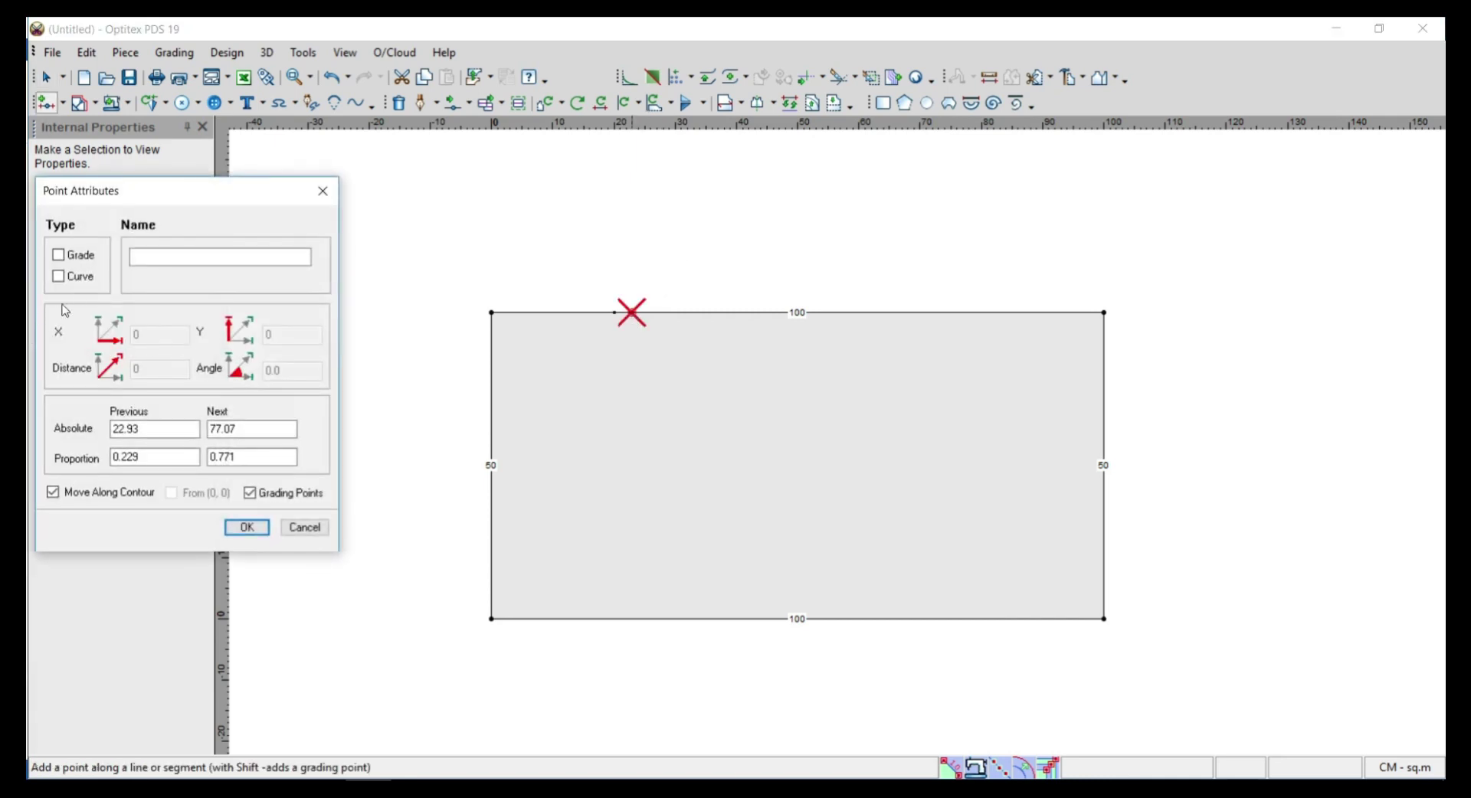
left_click(74, 256)
left_click_drag(195, 429, 93, 440)
type("30")
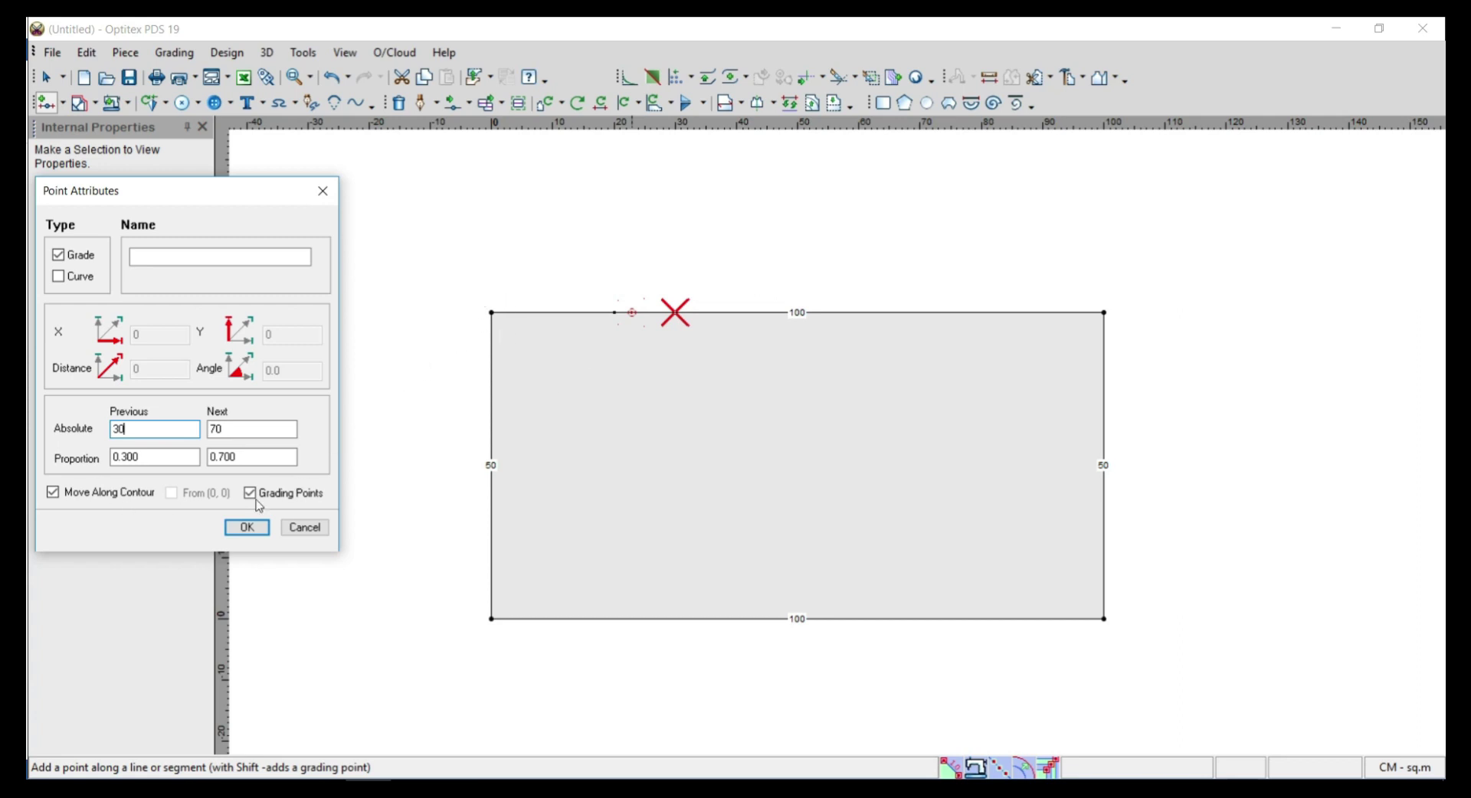
left_click(246, 528)
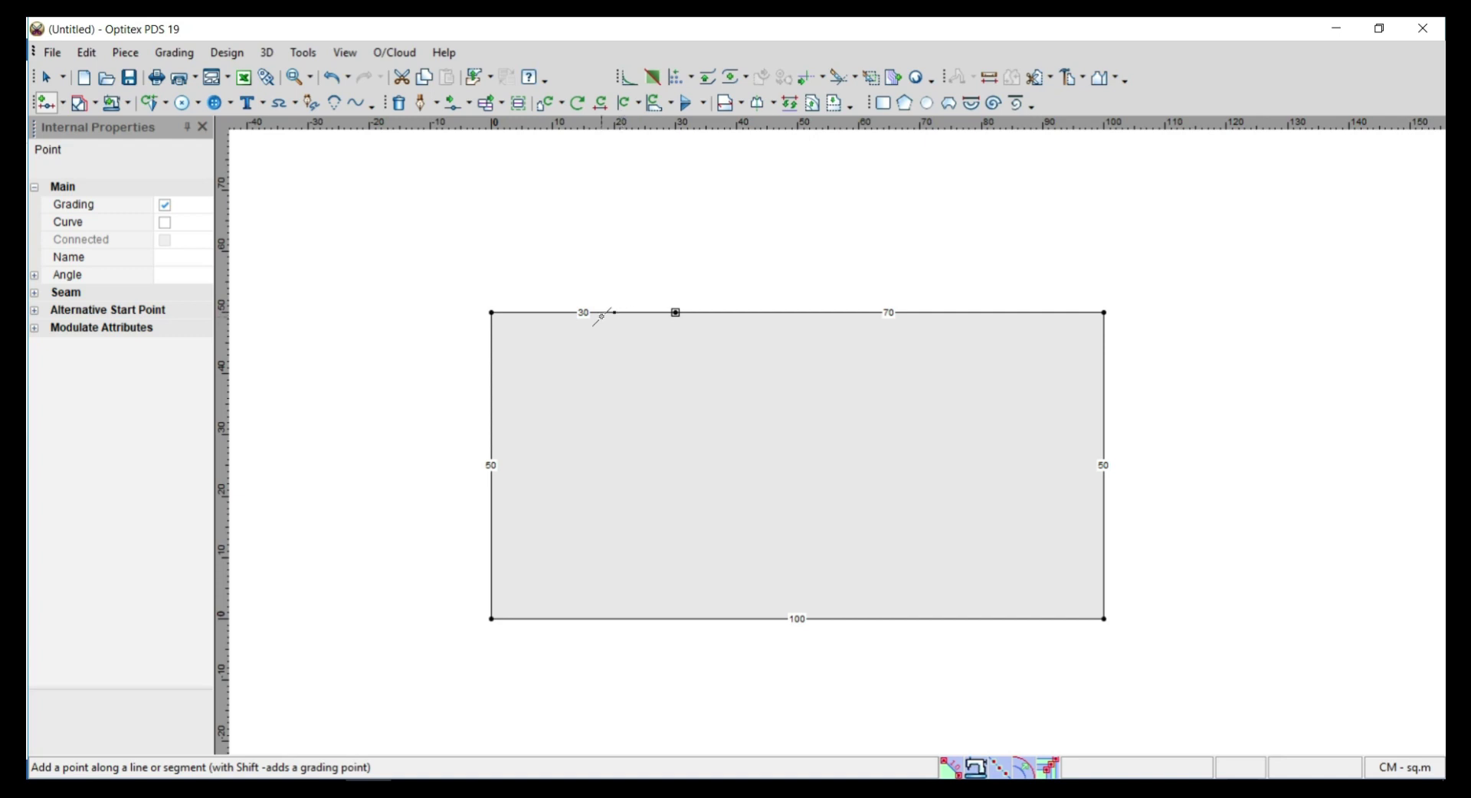
Step: Undo the 30 cm grade point and the grading change on the 20 cm point
left_click(629, 312)
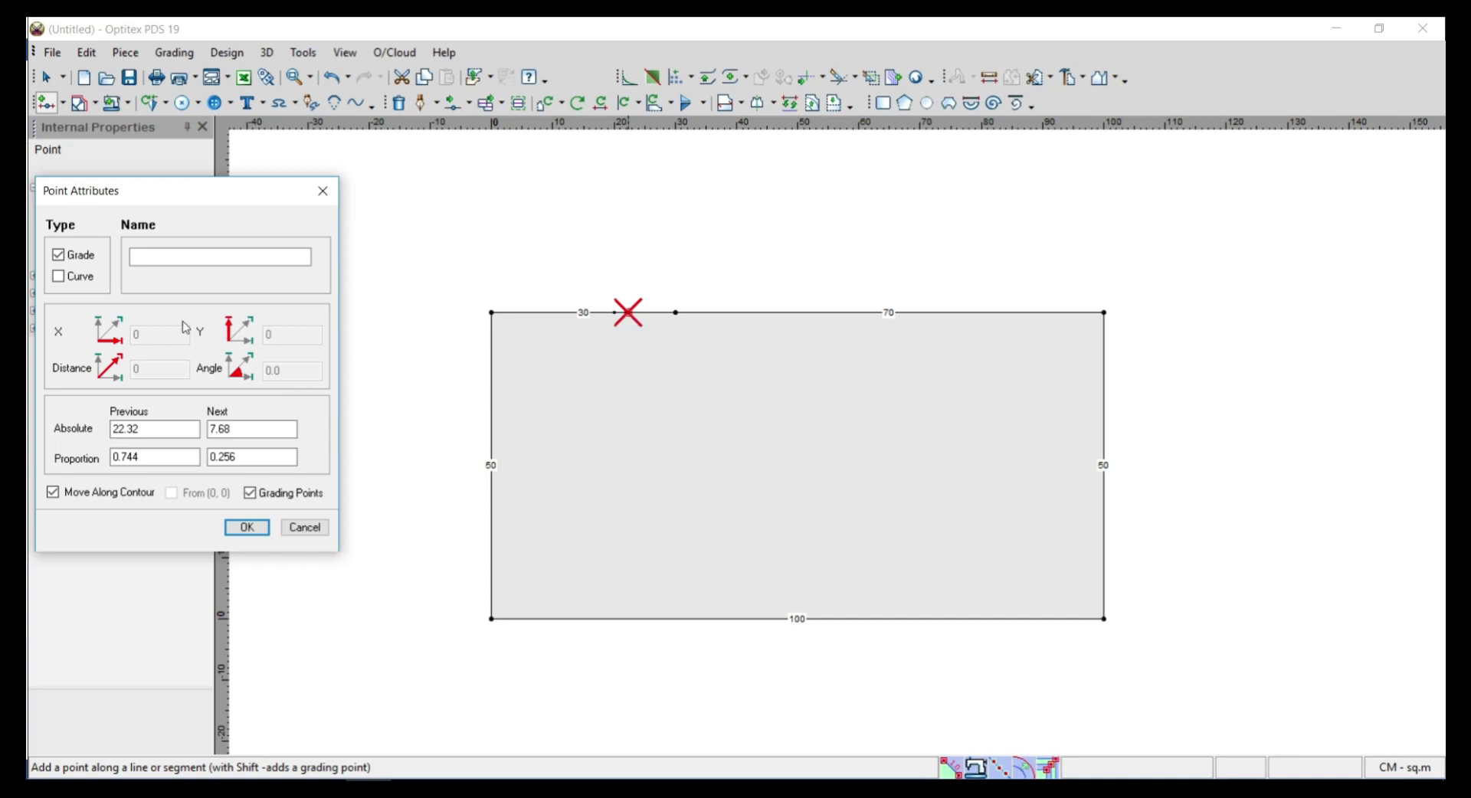
left_click(305, 527)
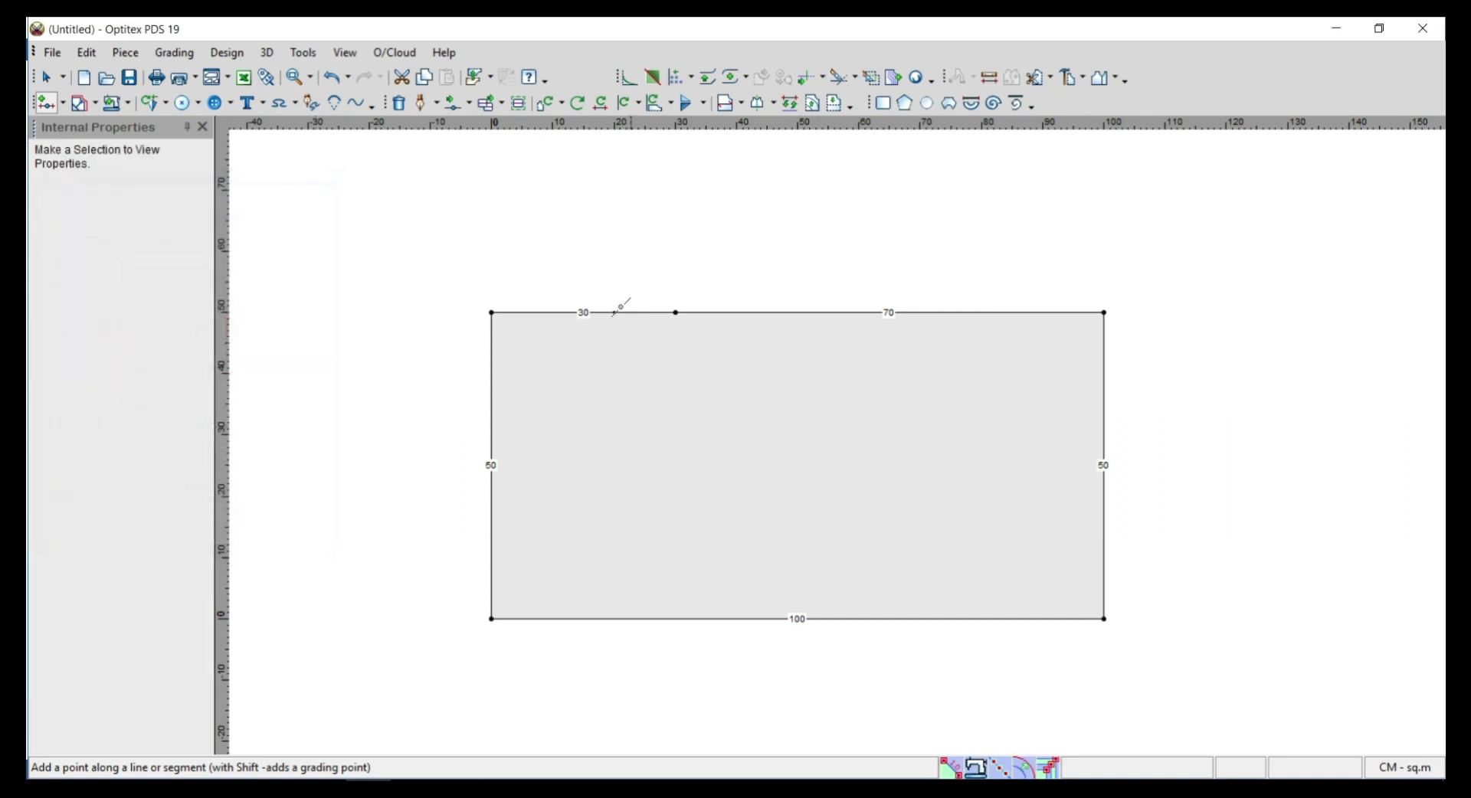
key("ctrl+z")
key("ctrl+z")
Step: Try adding a grade point 30 cm from the upper-left corner, starting on the 20 cm top segment, and undo it
left_click(509, 312)
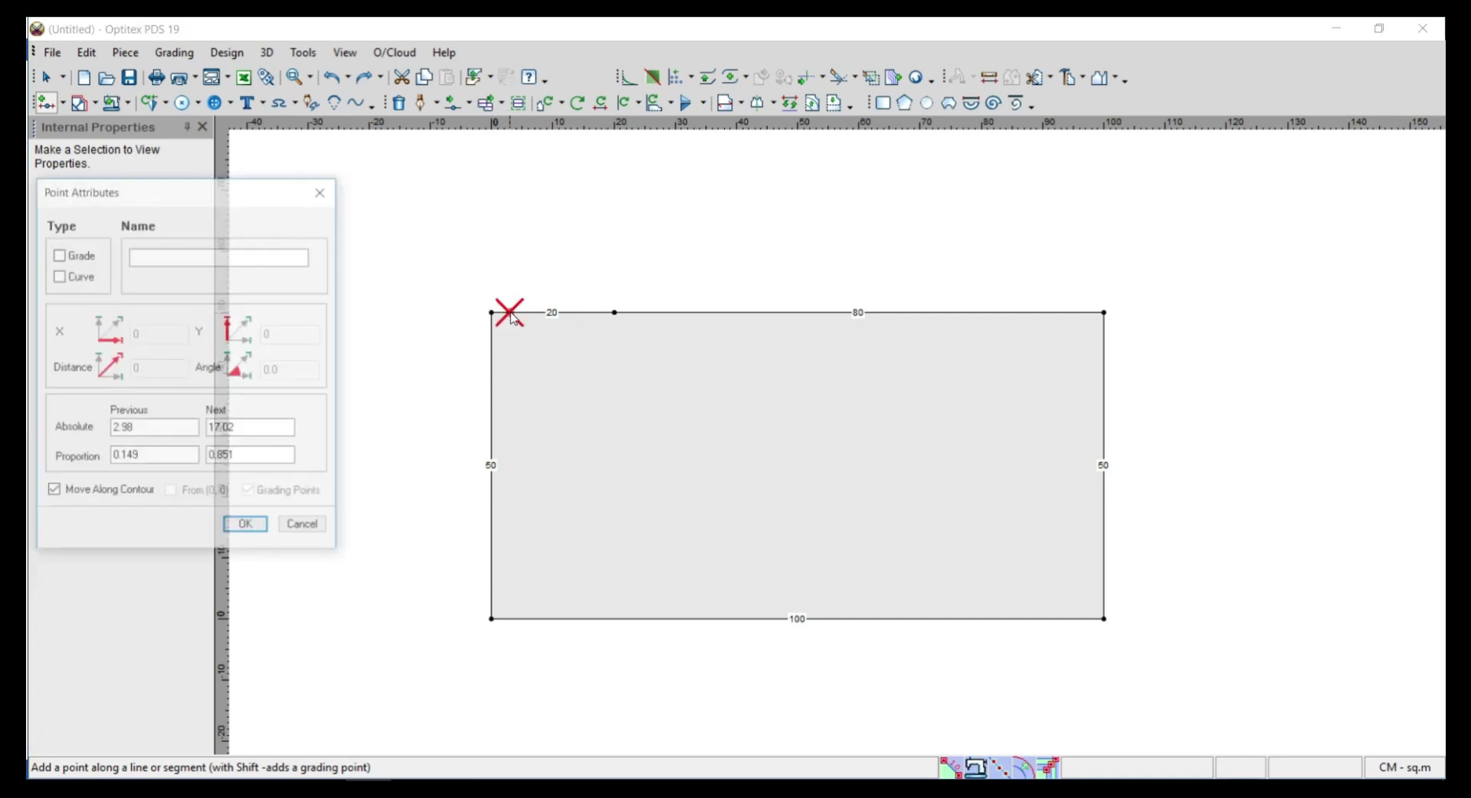
left_click(58, 254)
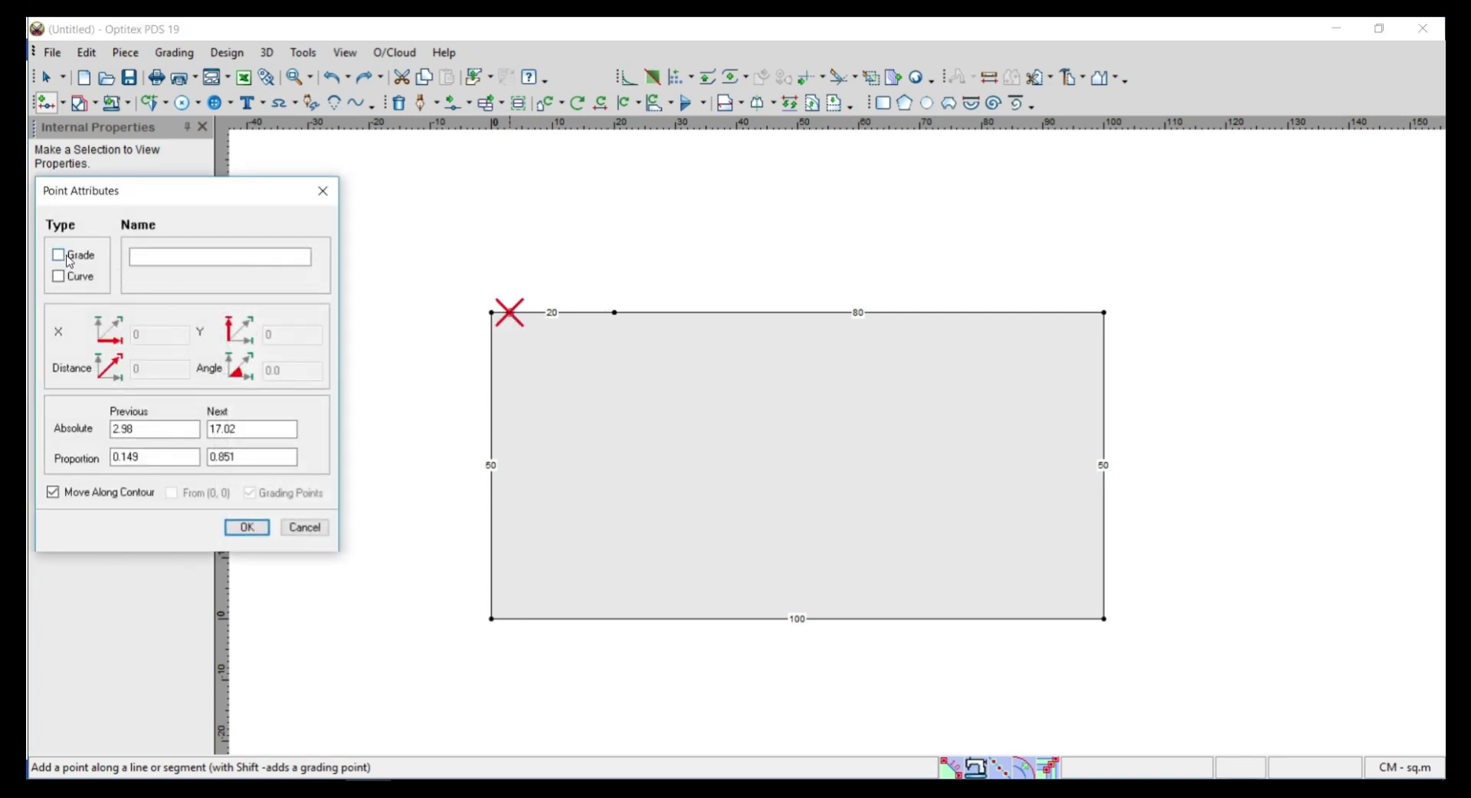
double_click(130, 429)
type("30")
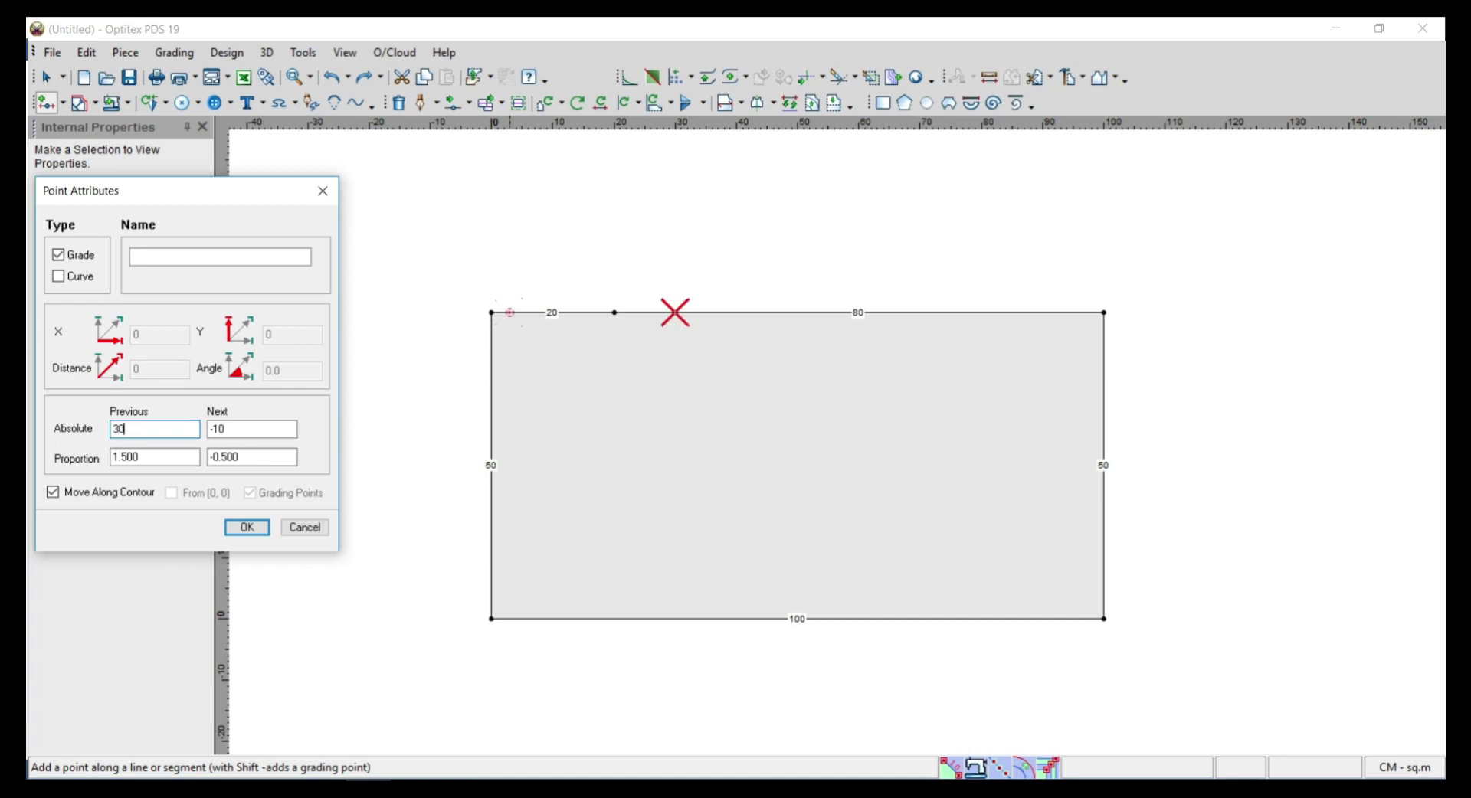
left_click(247, 527)
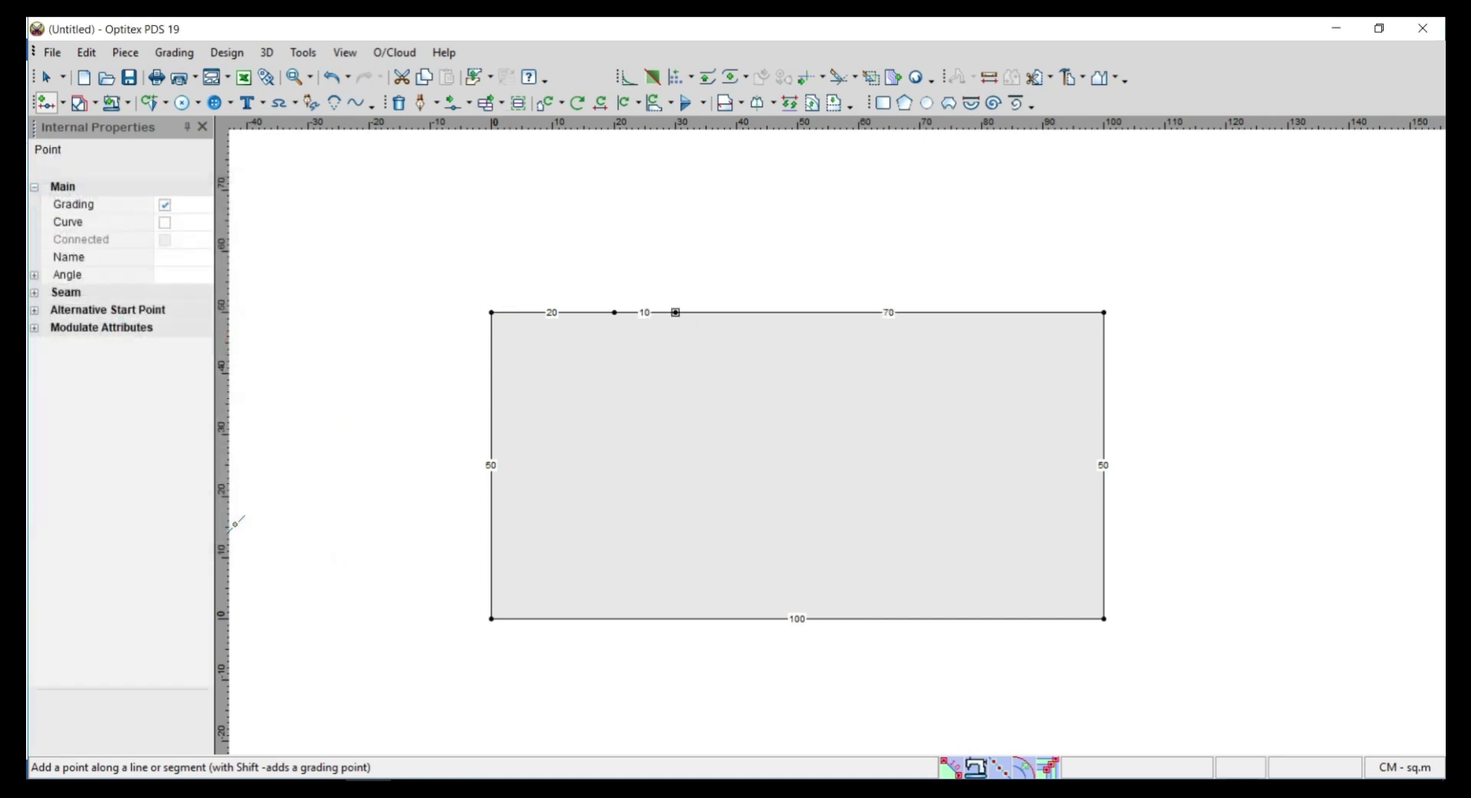
key("ctrl+z")
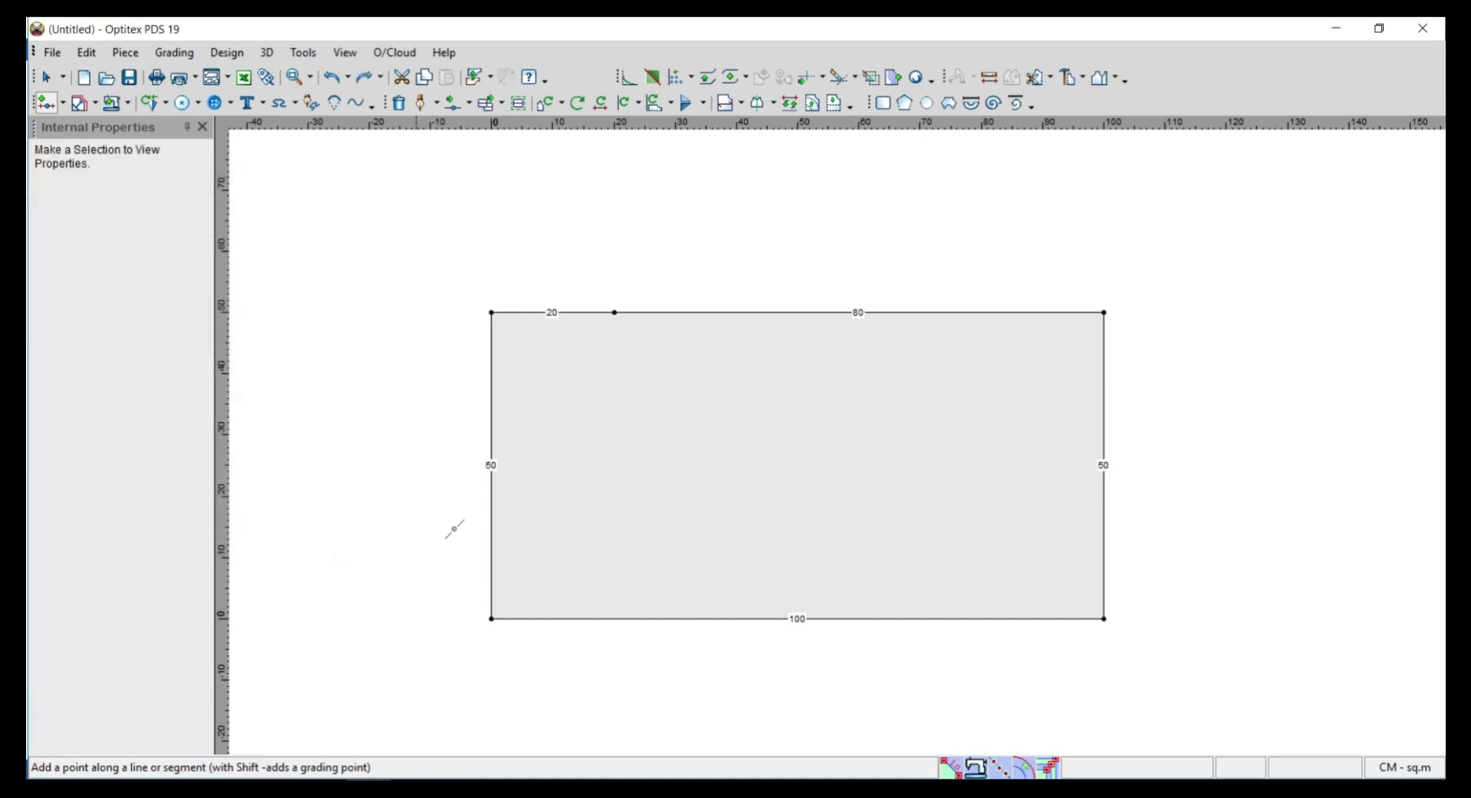
Step: Add a grade point on the top edge with a Previous distance of 10 cm from the existing 20 cm point
left_click(632, 312)
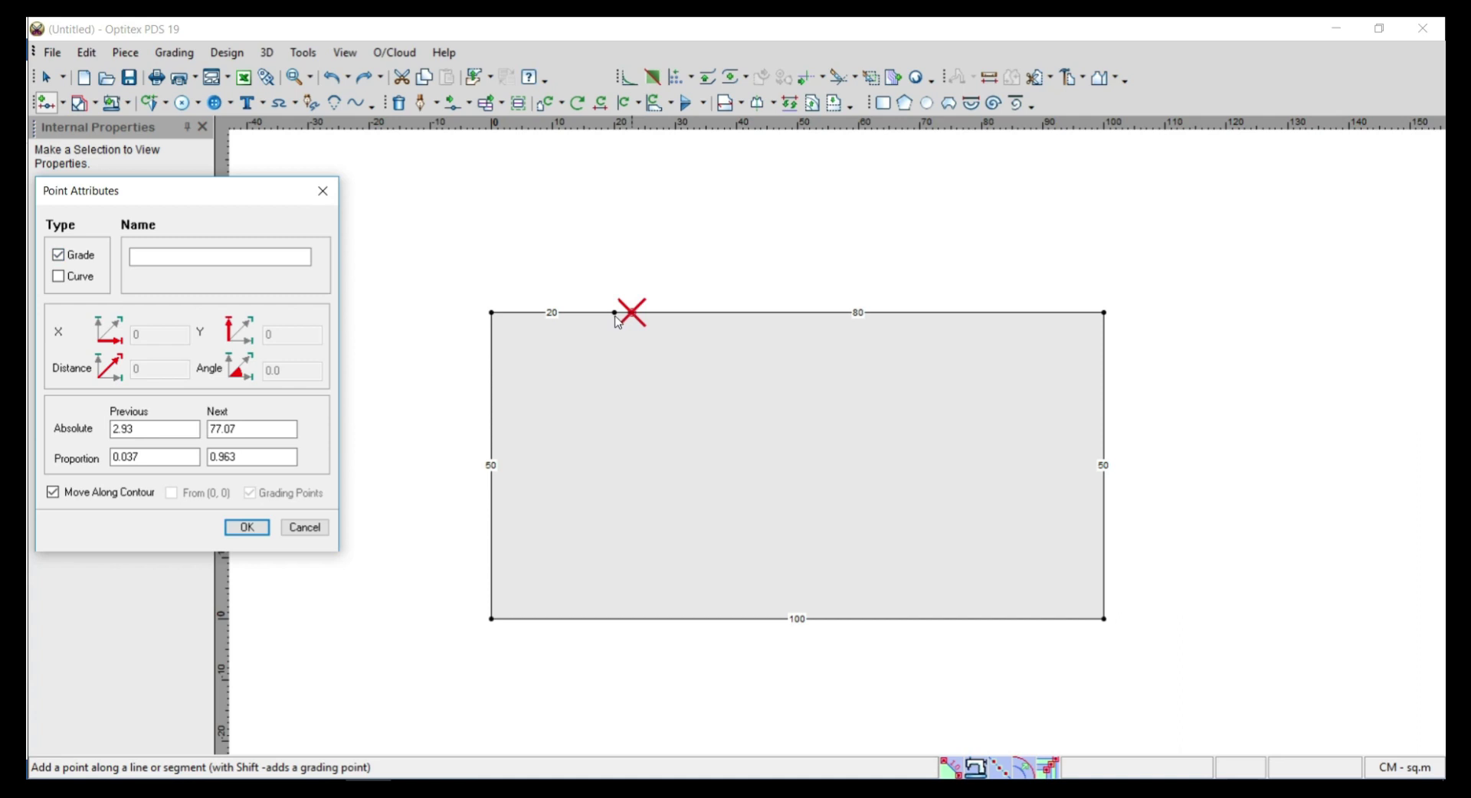
double_click(157, 429)
type("10")
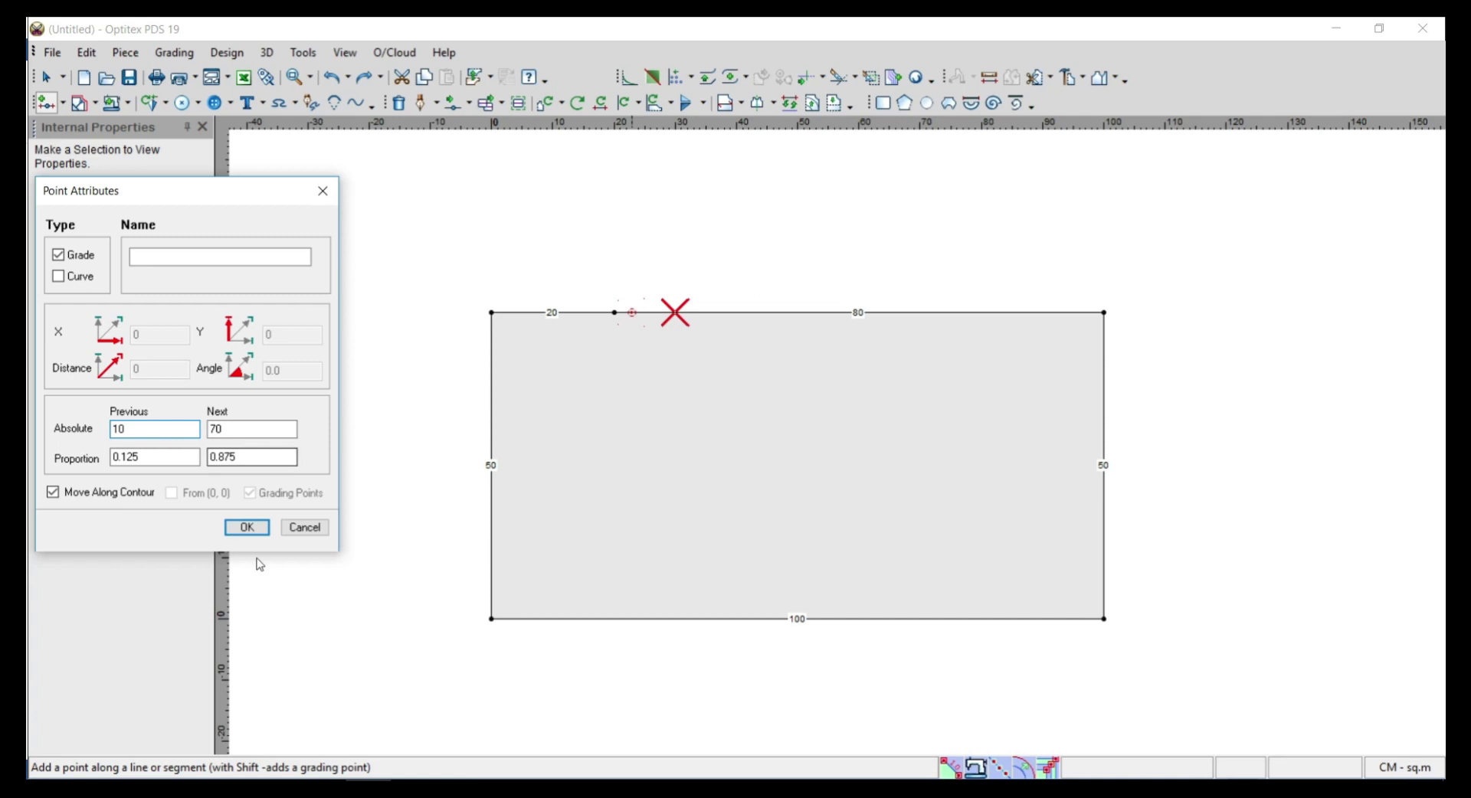
left_click(244, 527)
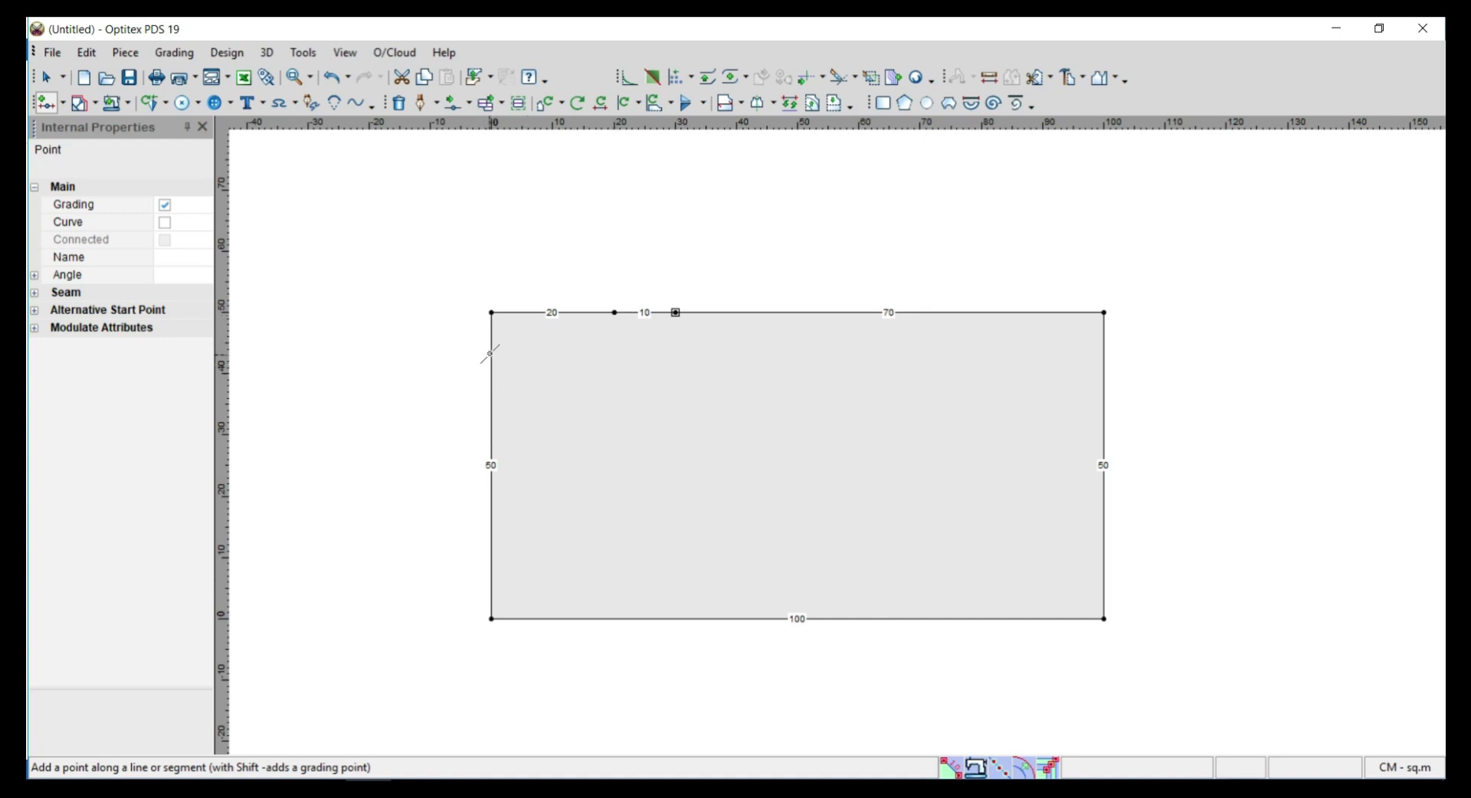
Step: Add a grade point on the left edge with a Next distance of 10 cm from the upper-left corner
left_click(490, 354)
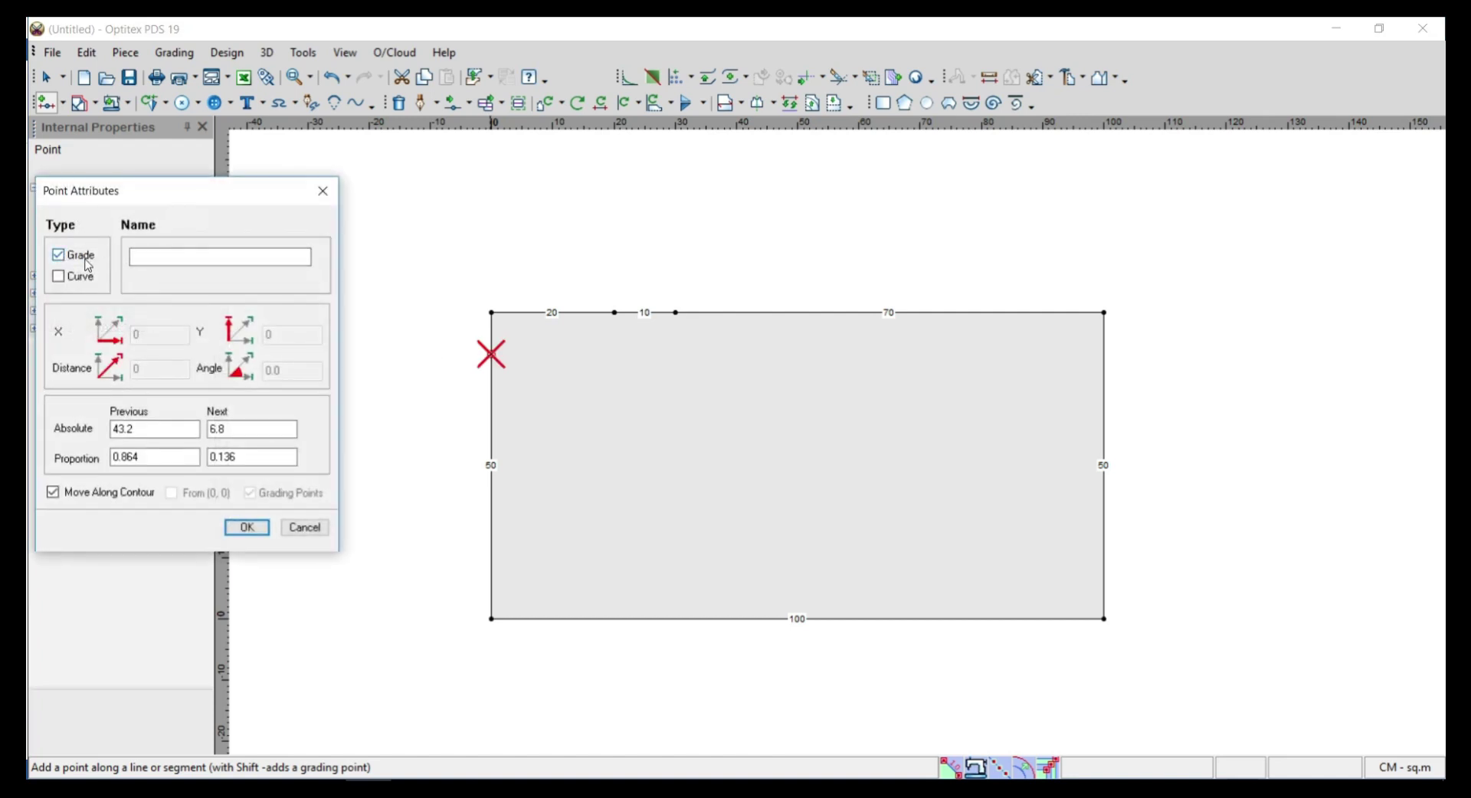
left_click(142, 430)
double_click(142, 430)
left_click(240, 430)
type("10")
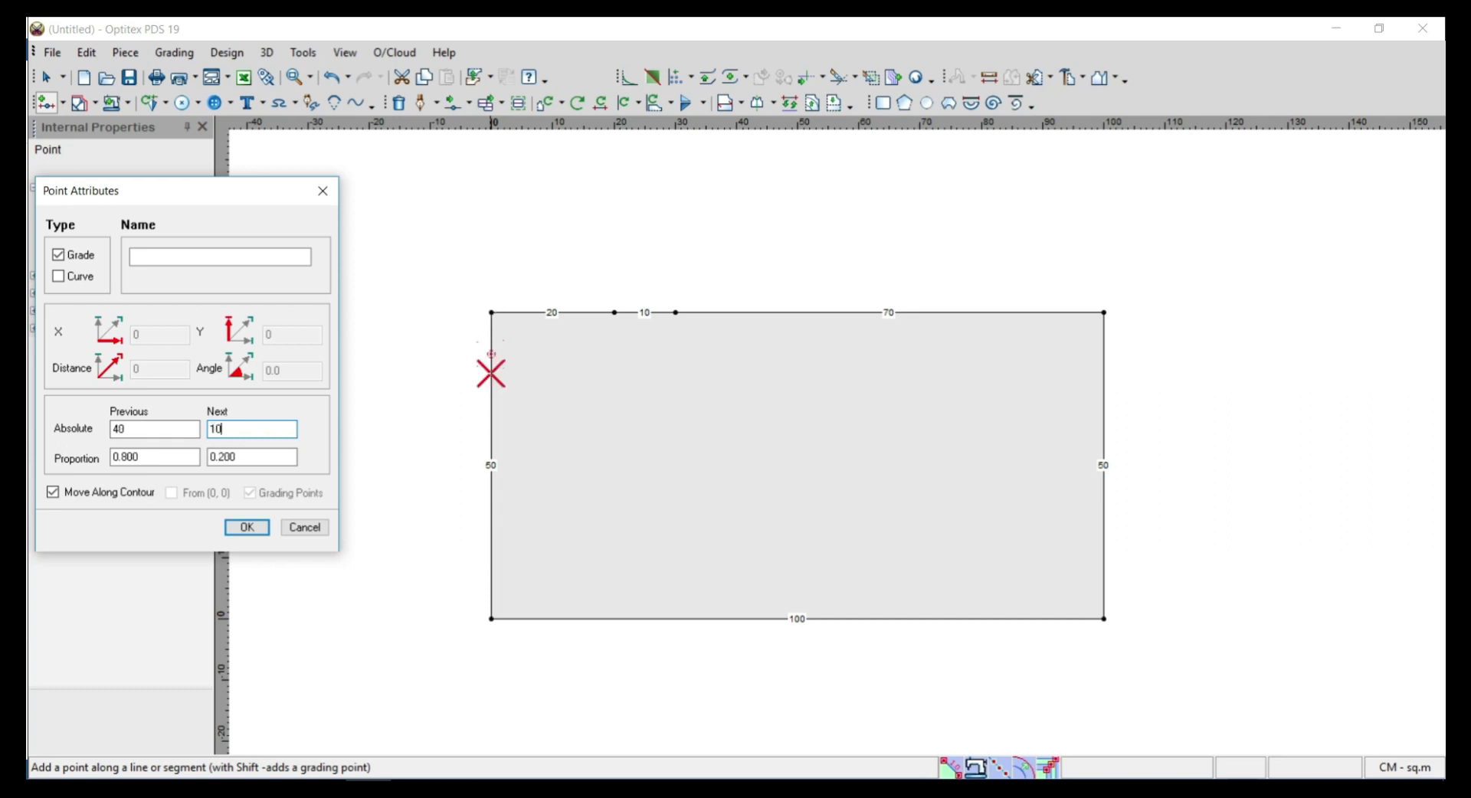
left_click(247, 527)
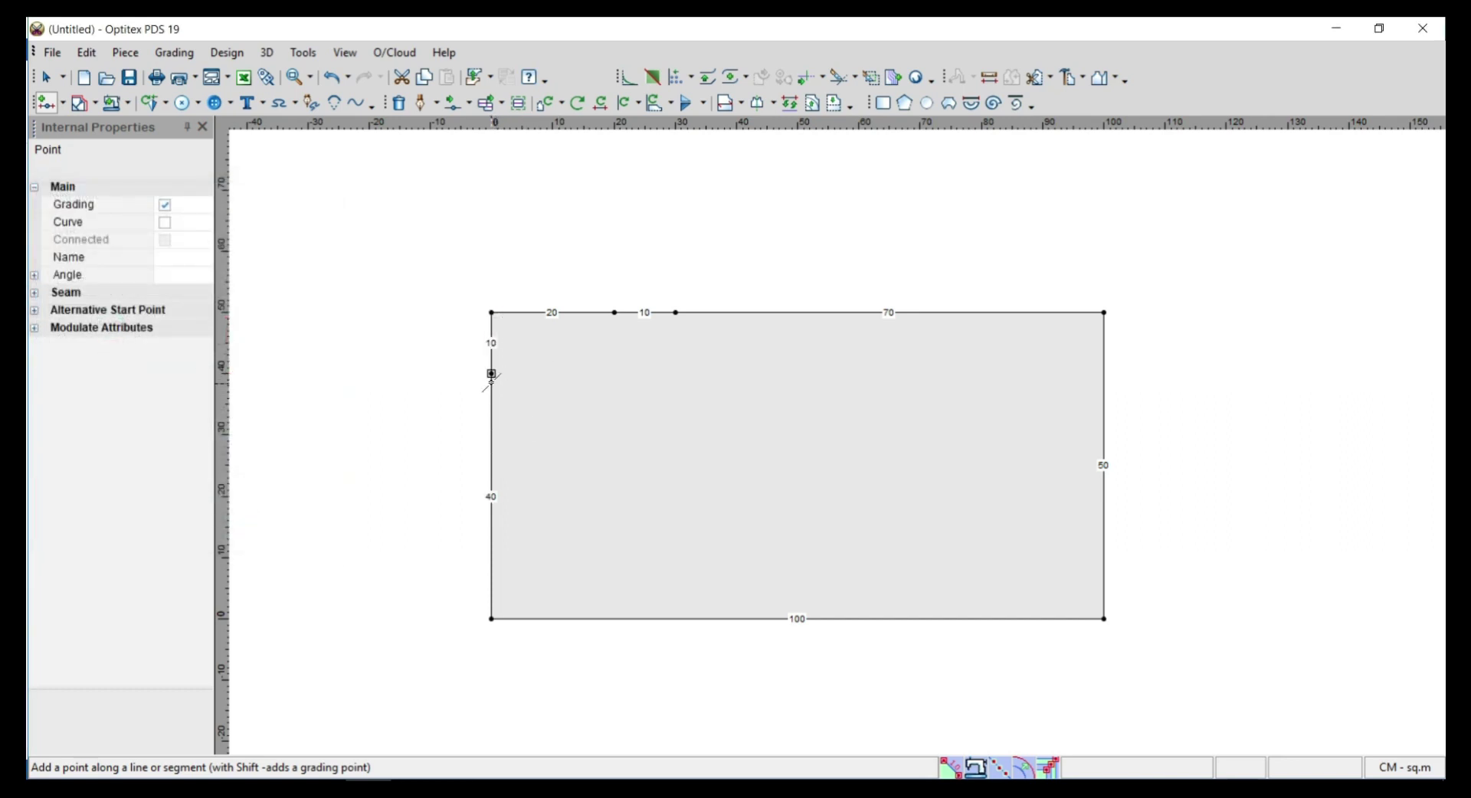
Step: Try adding a grade point on the left edge's 10 cm segment with a Next distance of 15 cm, and undo it
left_click(491, 329)
double_click(230, 431)
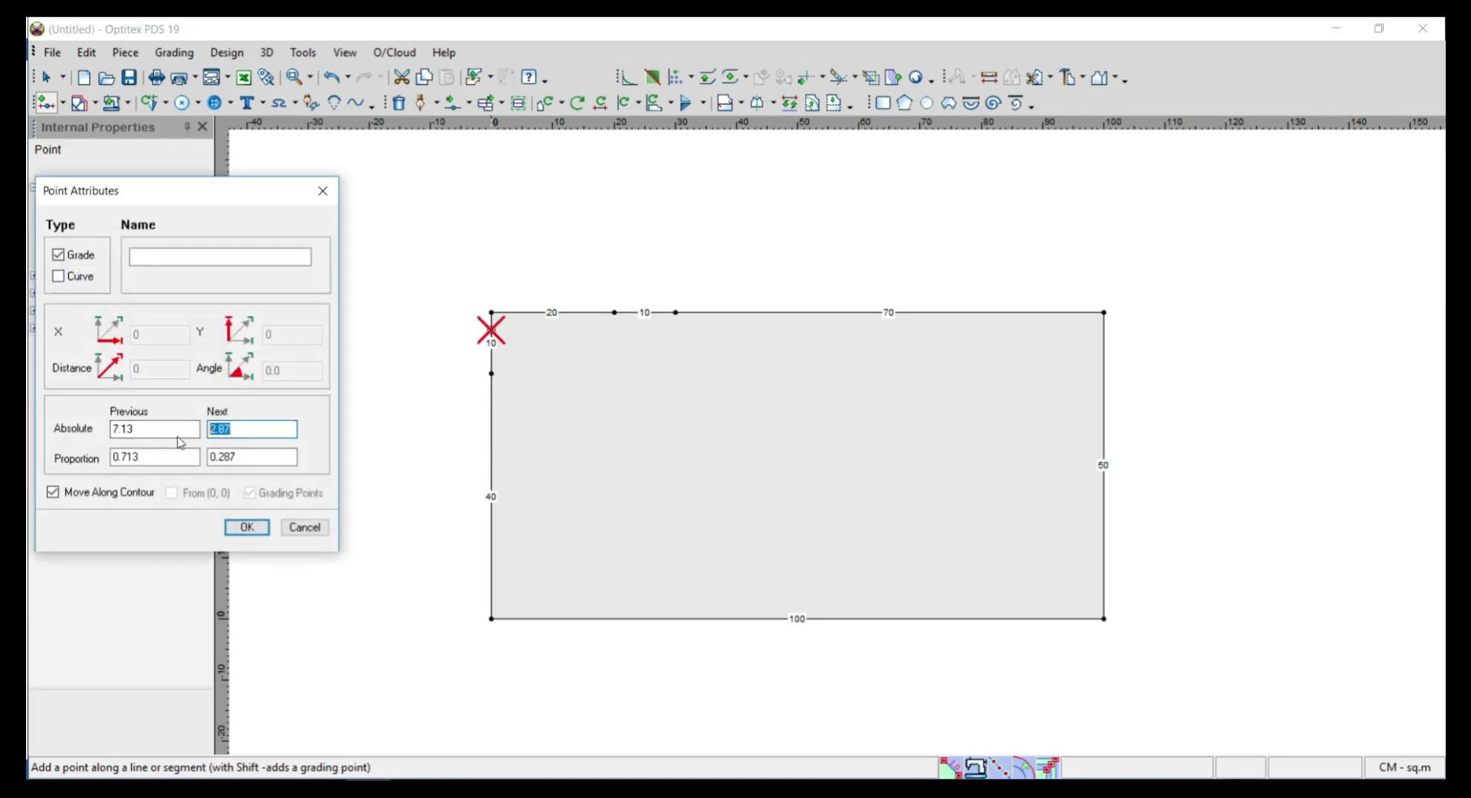
type("15")
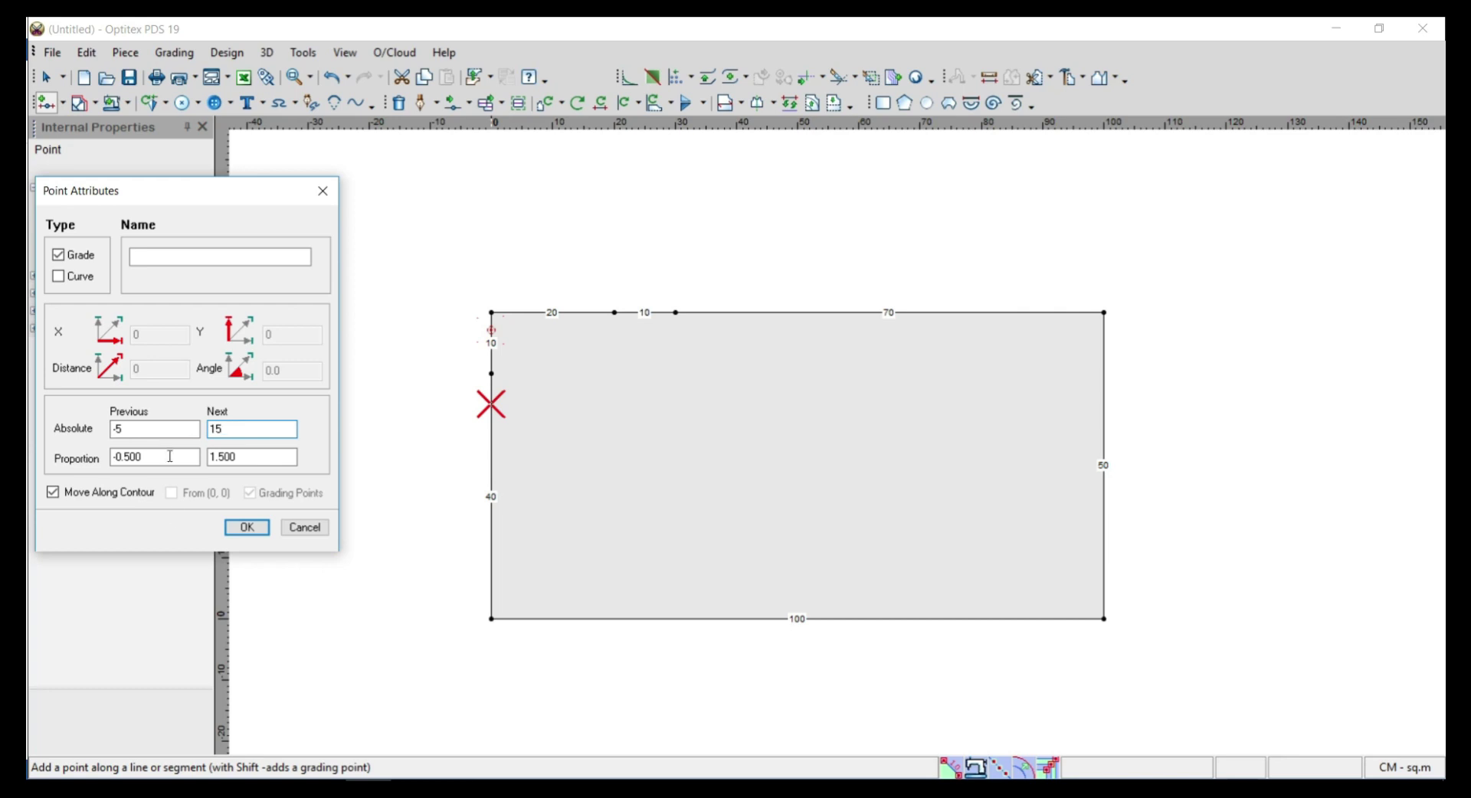
left_click(247, 527)
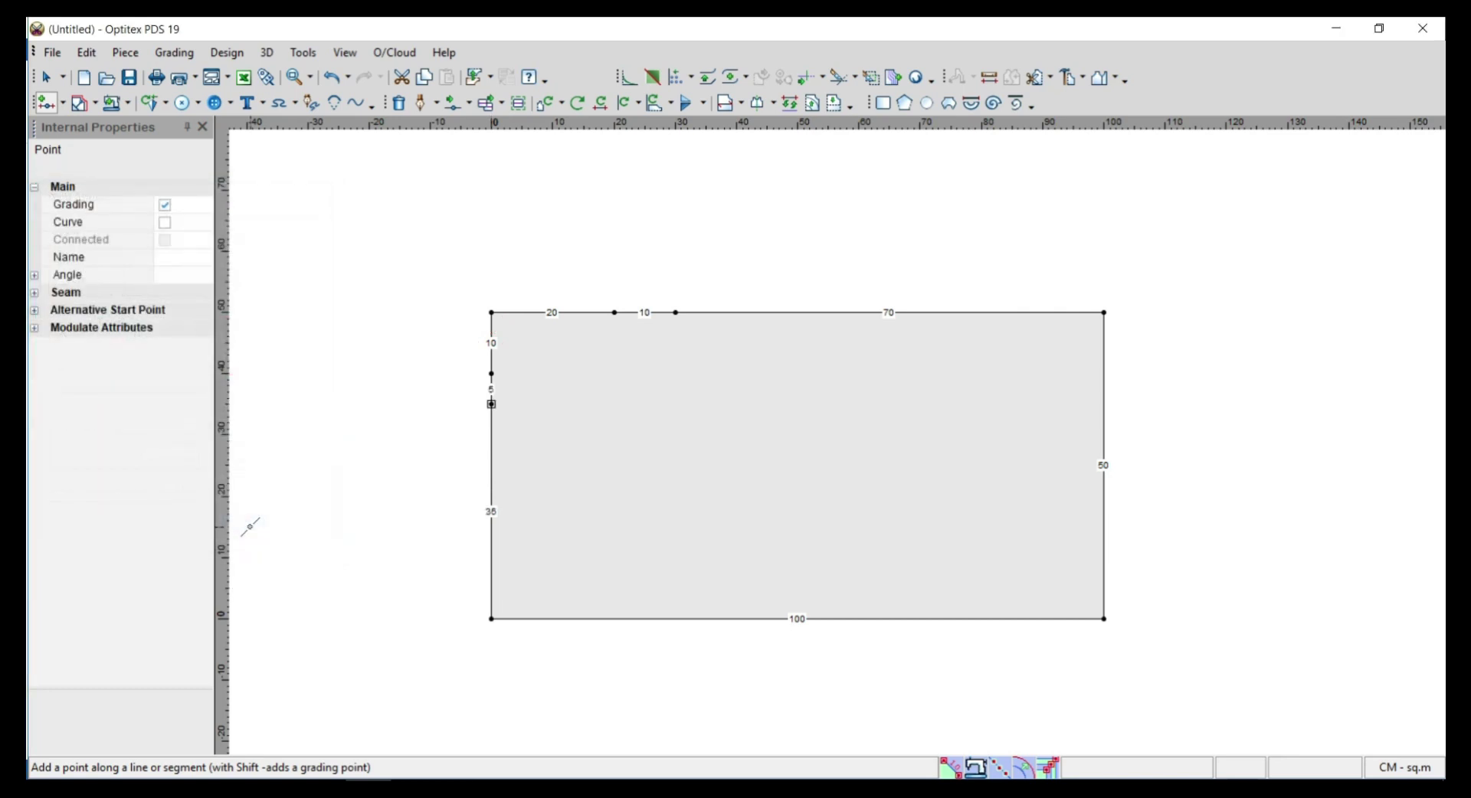
key("ctrl+z")
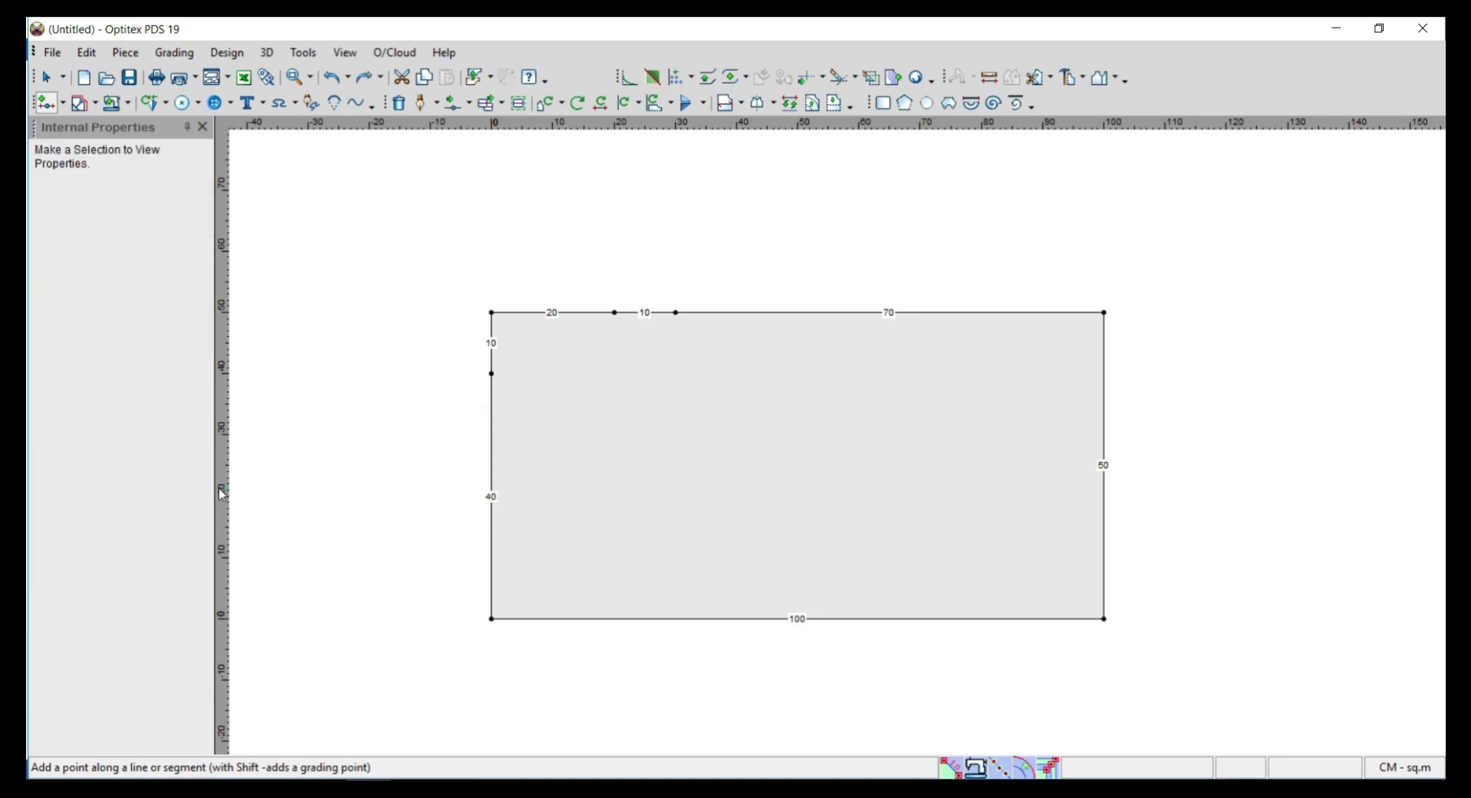
Step: Add a grade point on the left edge's 40 cm segment with a Next distance of 5 cm from the point above
left_click(492, 391)
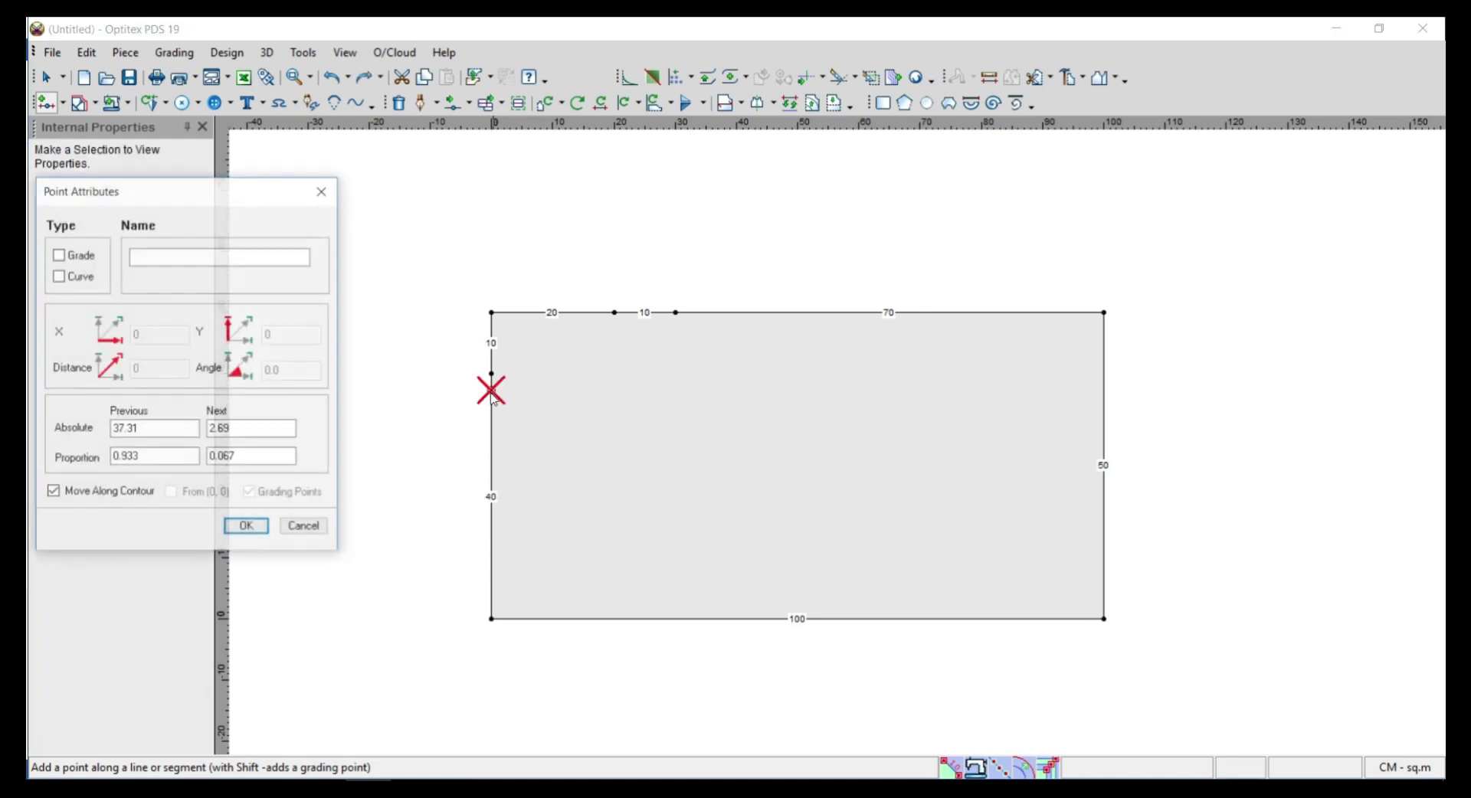
left_click(68, 255)
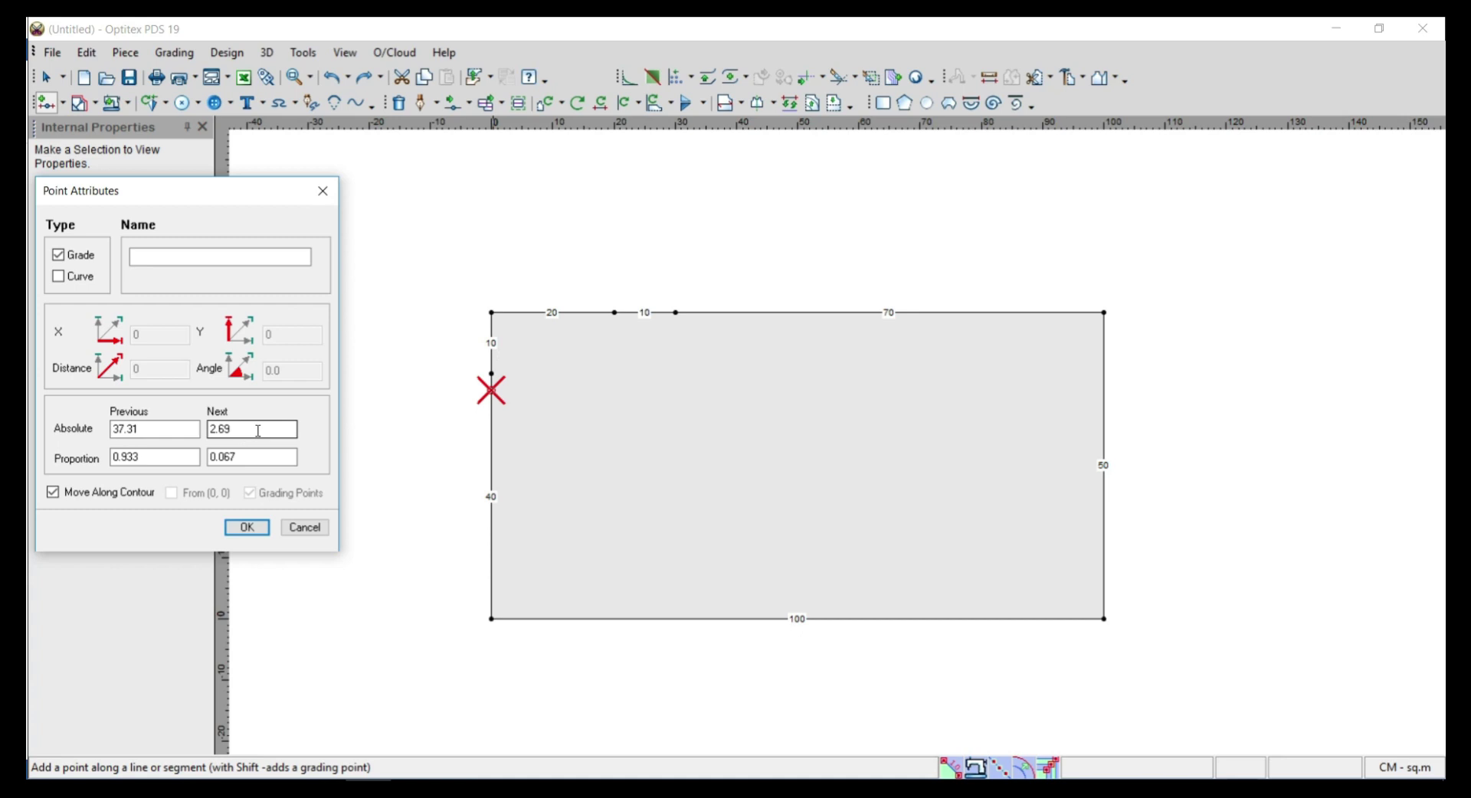
left_click_drag(258, 431, 196, 430)
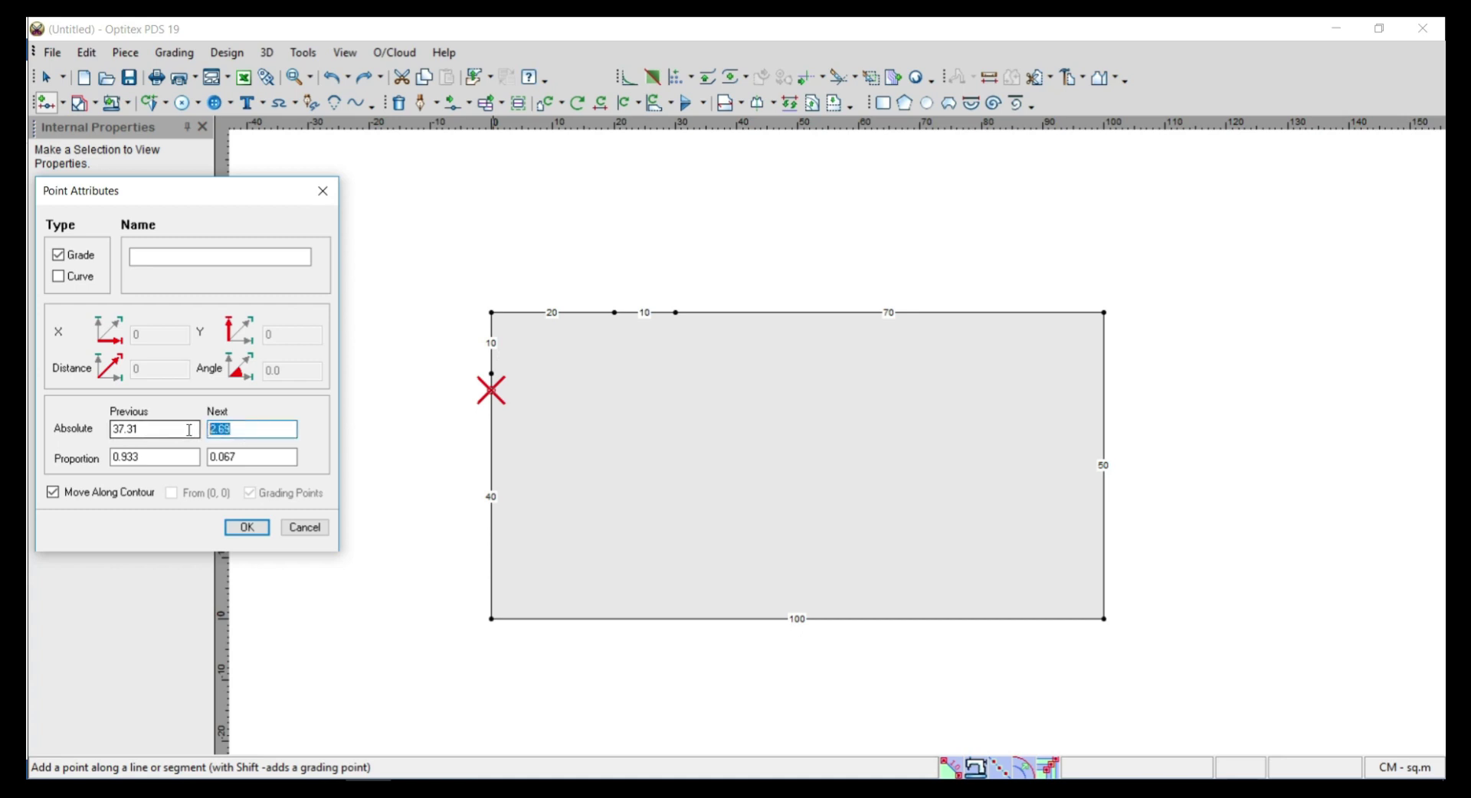
type("5")
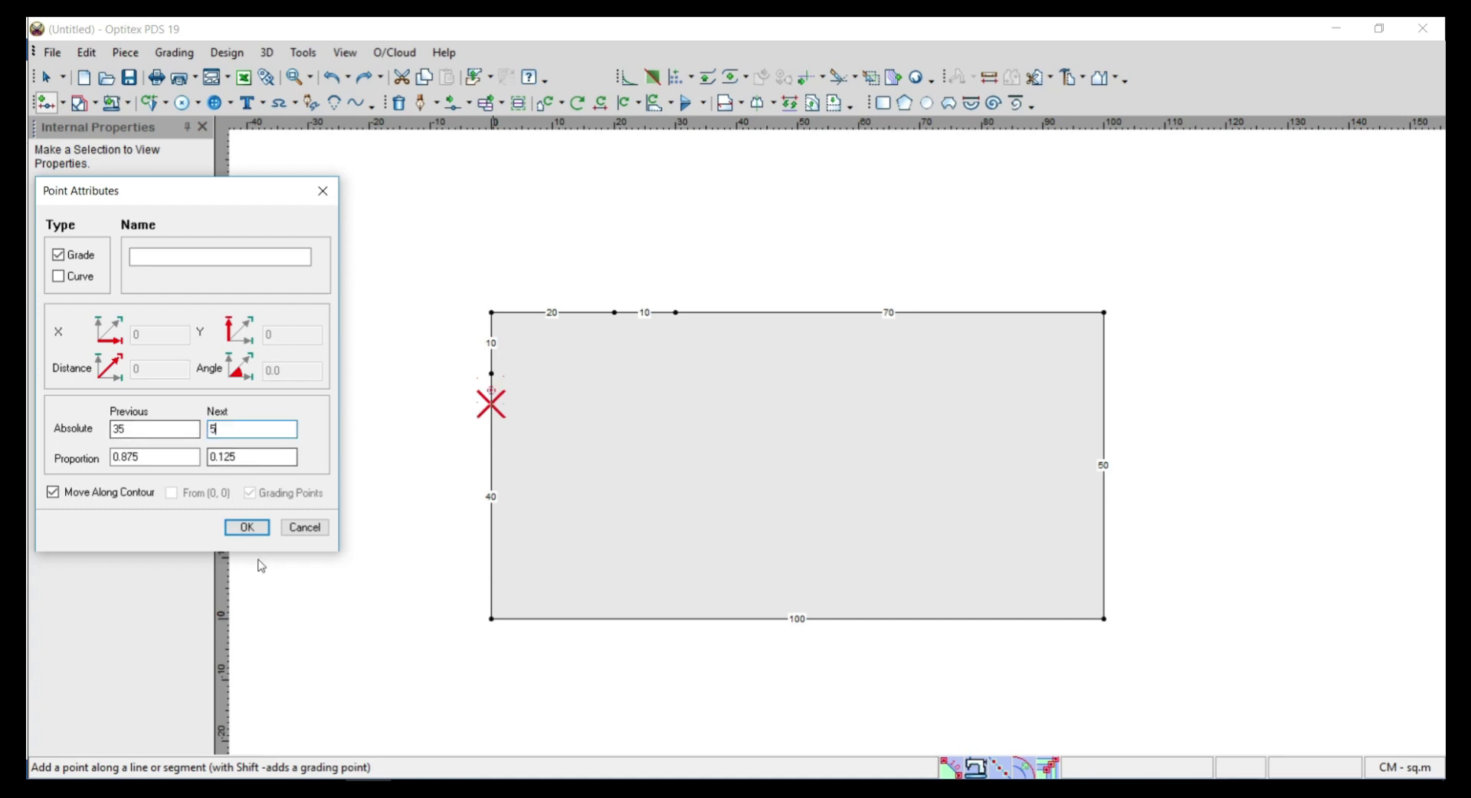
left_click(247, 528)
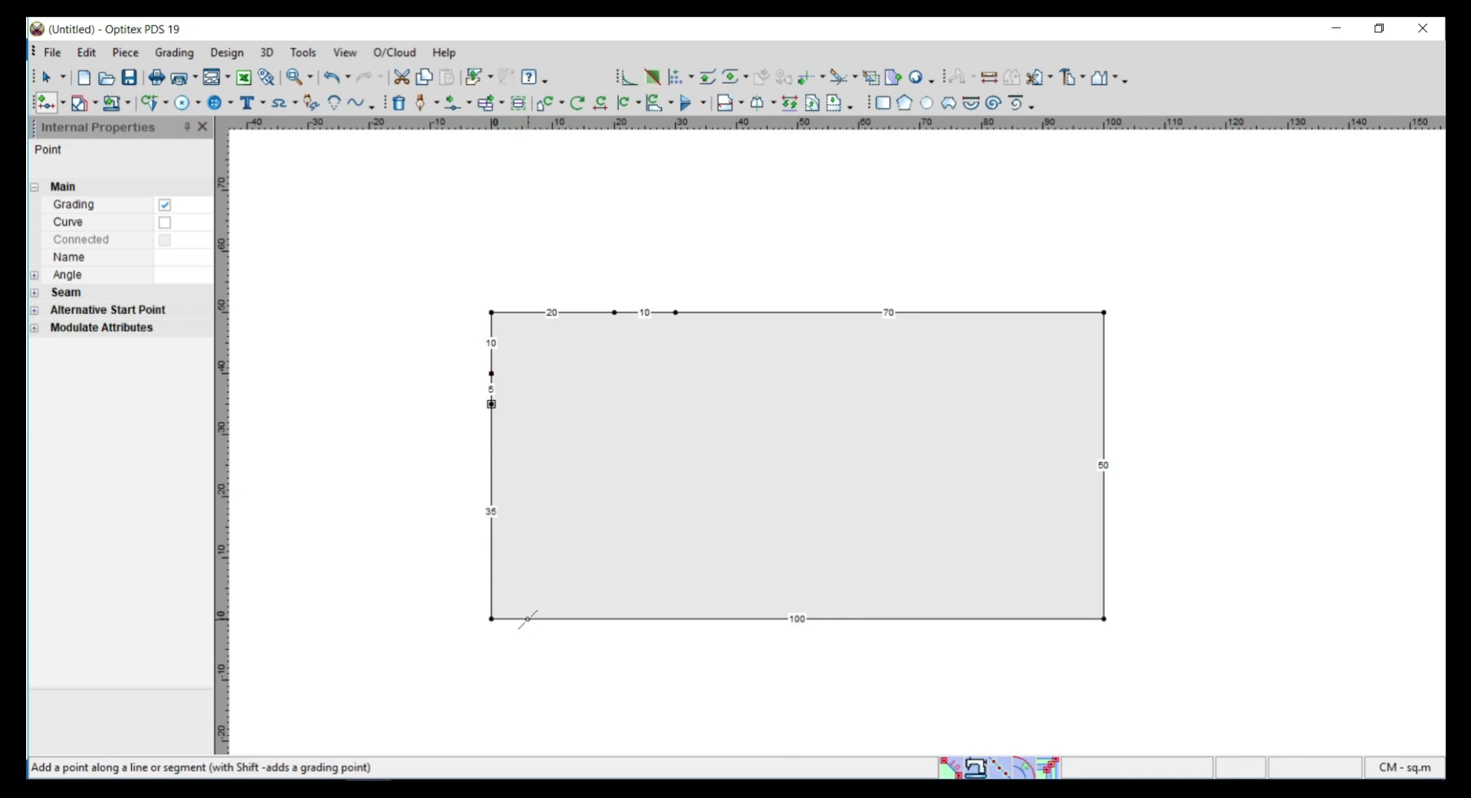
Step: Examine the Previous and Next distances for trial points on both edges at each lower corner, cancelling each point
left_click(528, 619)
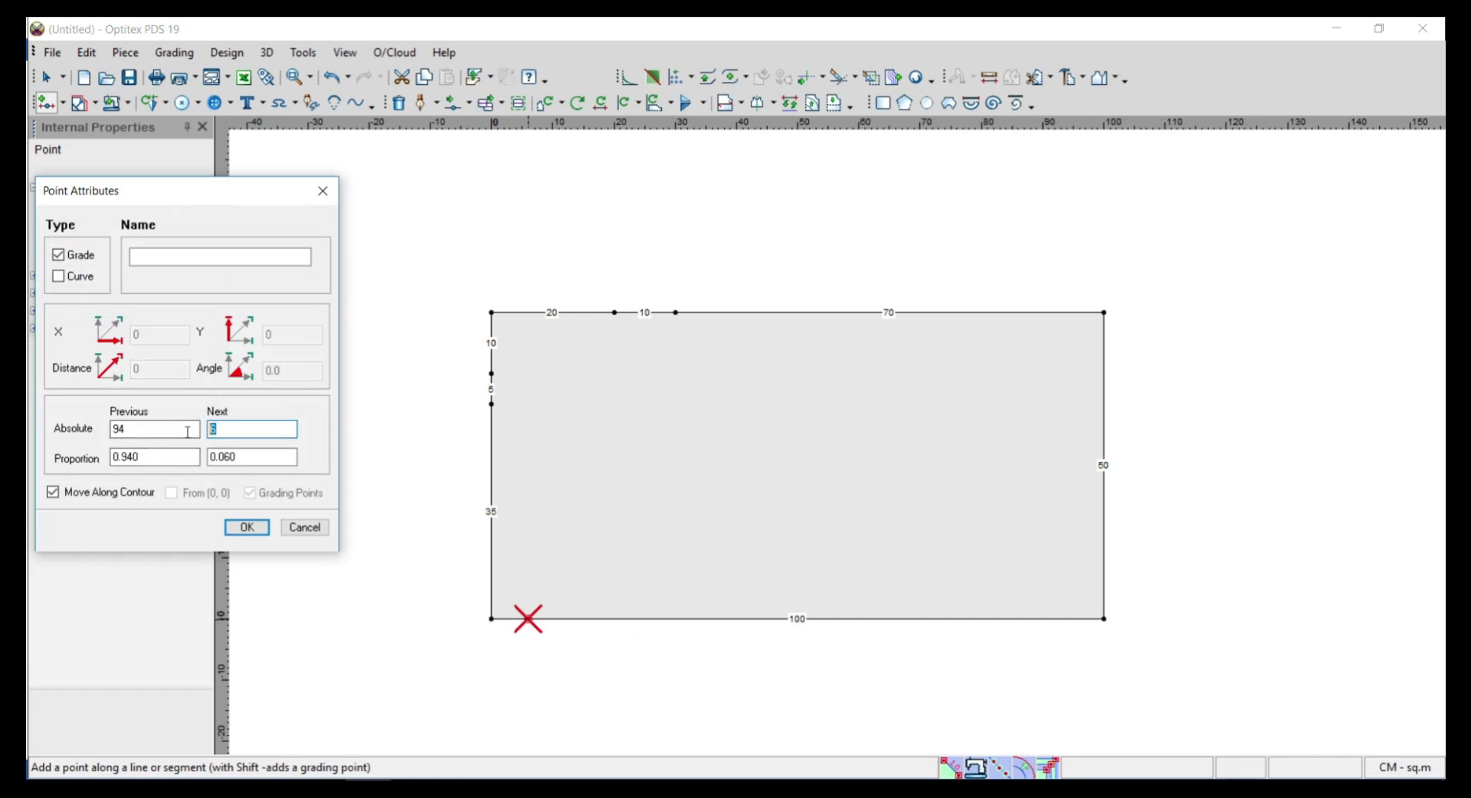
left_click_drag(141, 430, 59, 431)
key("Tab")
left_click(305, 527)
left_click(491, 595)
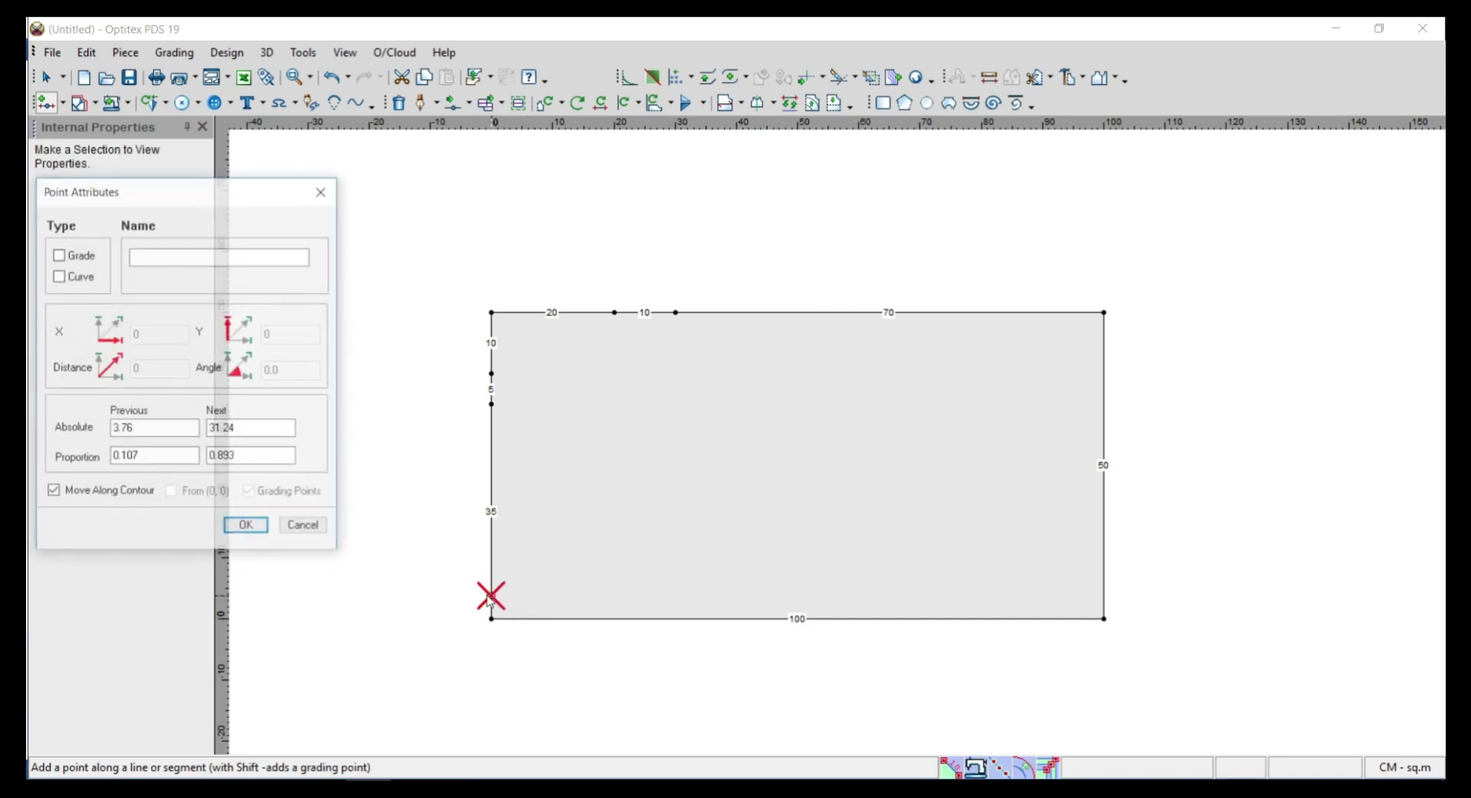
left_click(304, 528)
left_click(1083, 618)
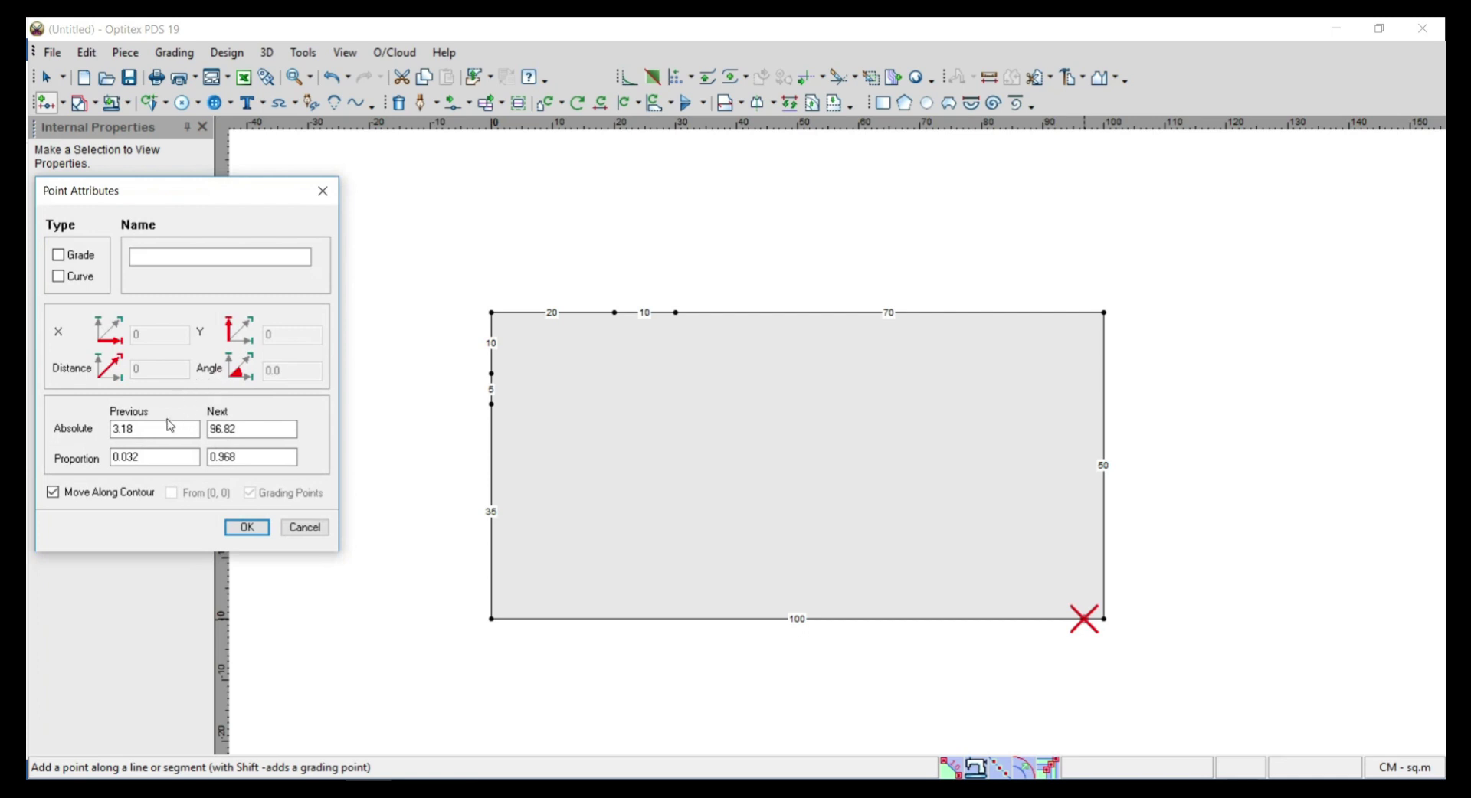
left_click(305, 528)
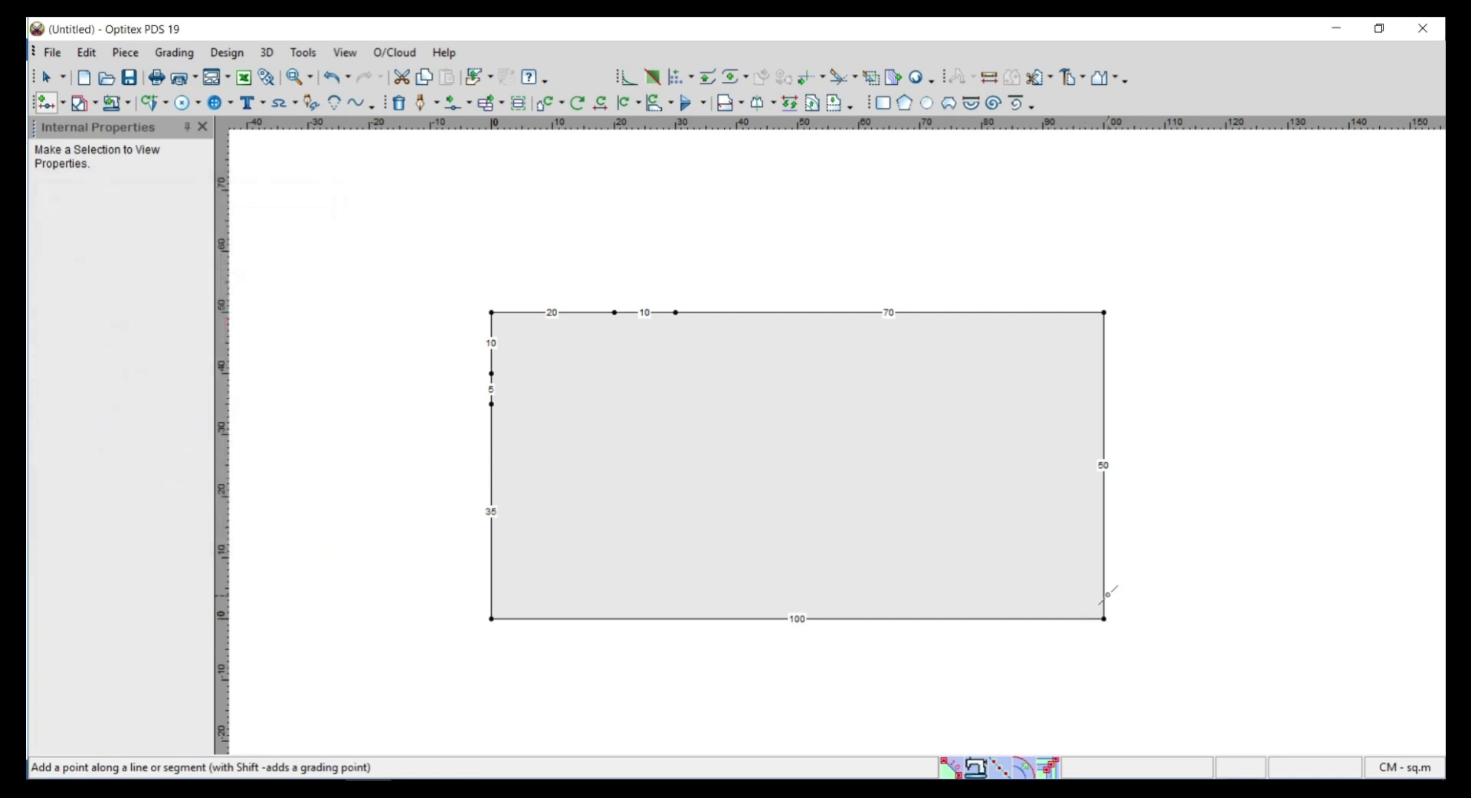
left_click(1103, 593)
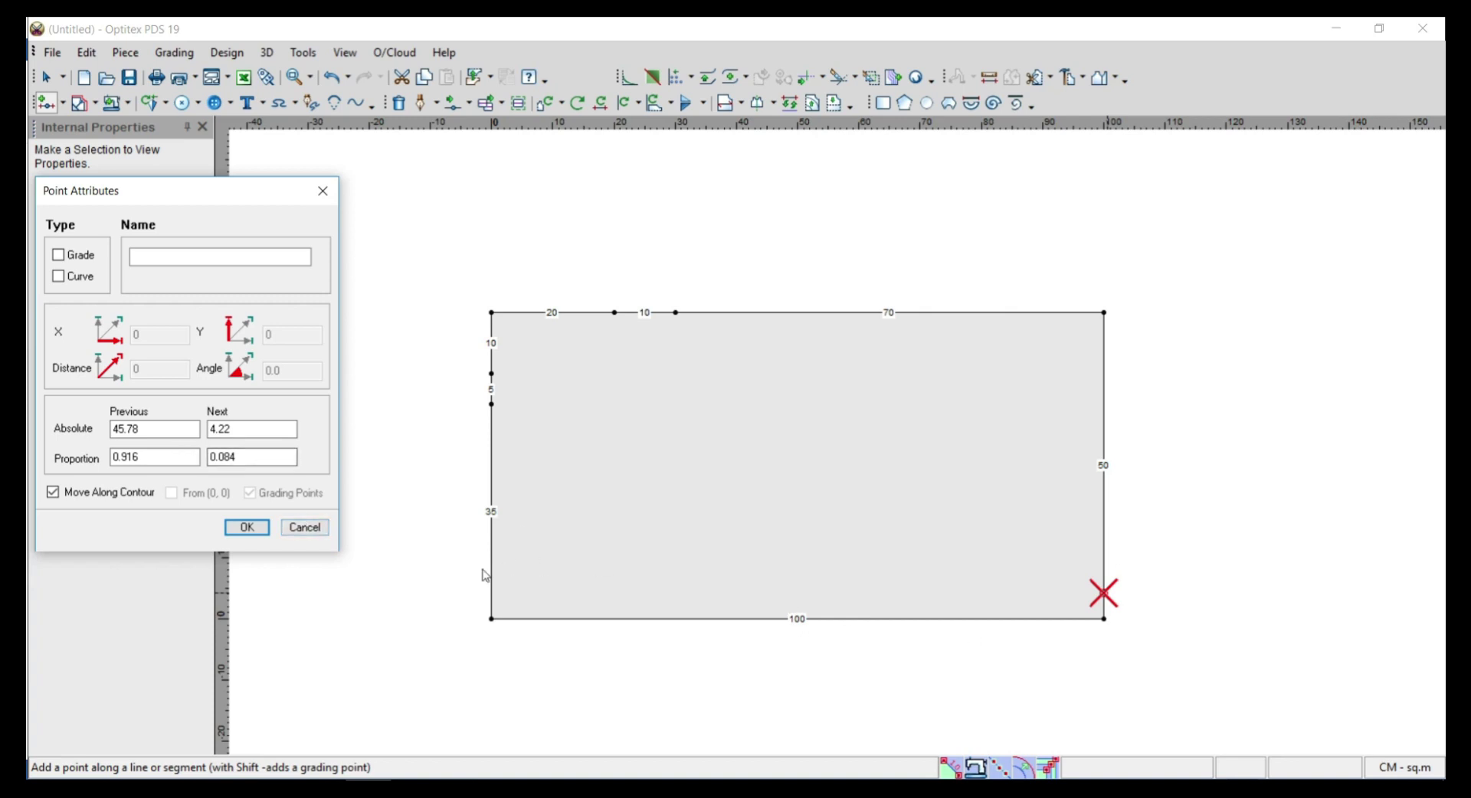
left_click(296, 526)
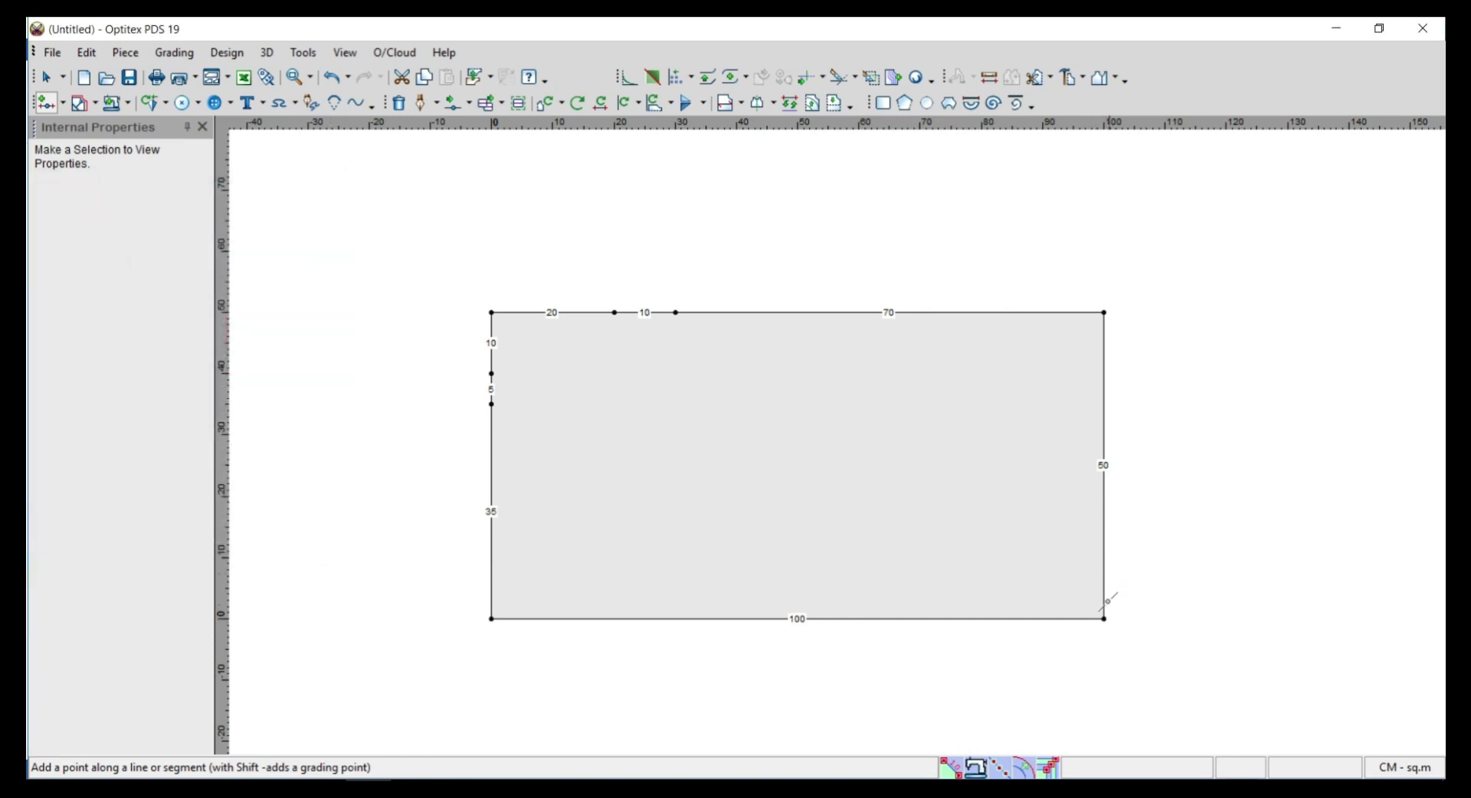
left_click(1103, 579)
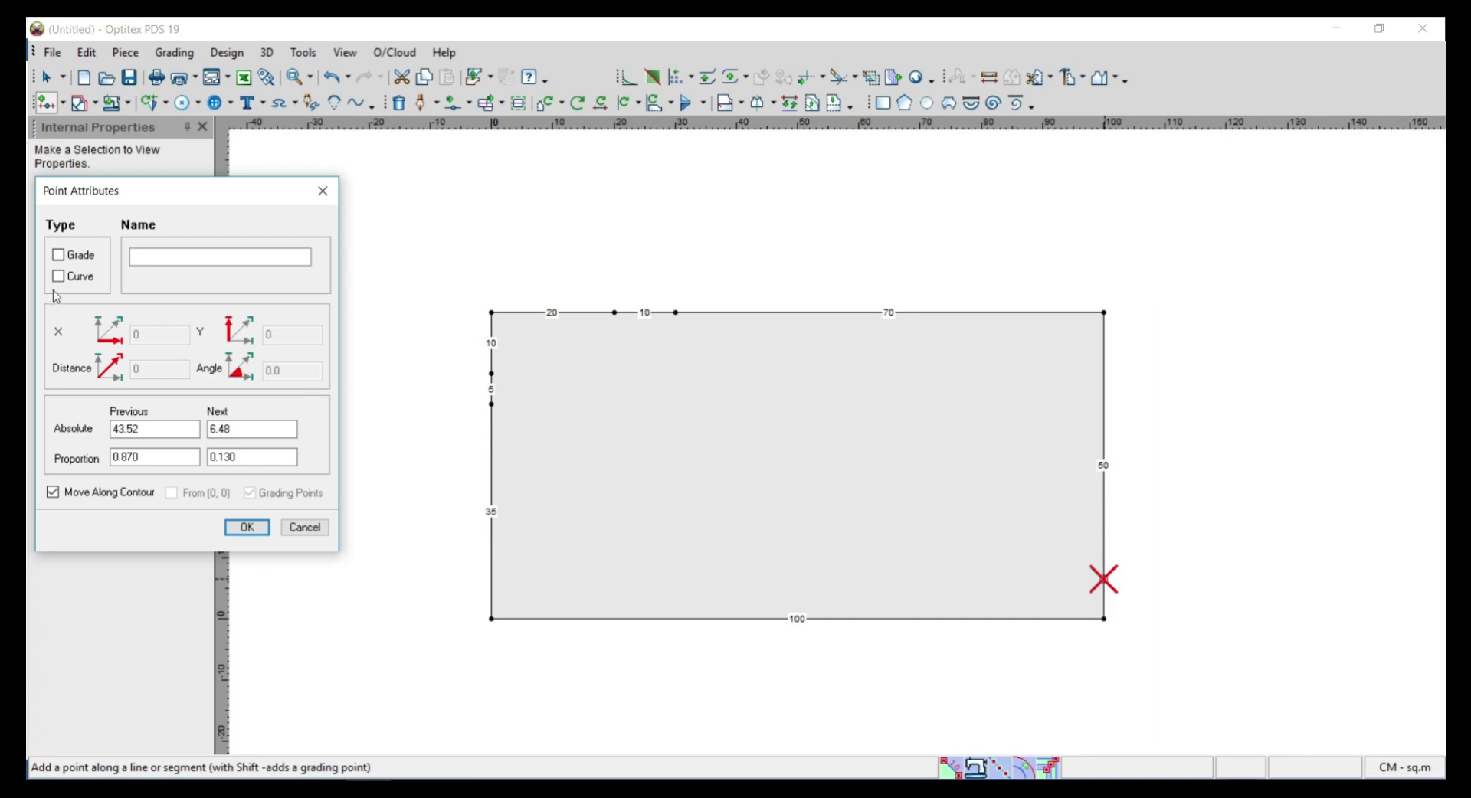
left_click(84, 260)
left_click_drag(267, 434, 204, 435)
double_click(108, 429)
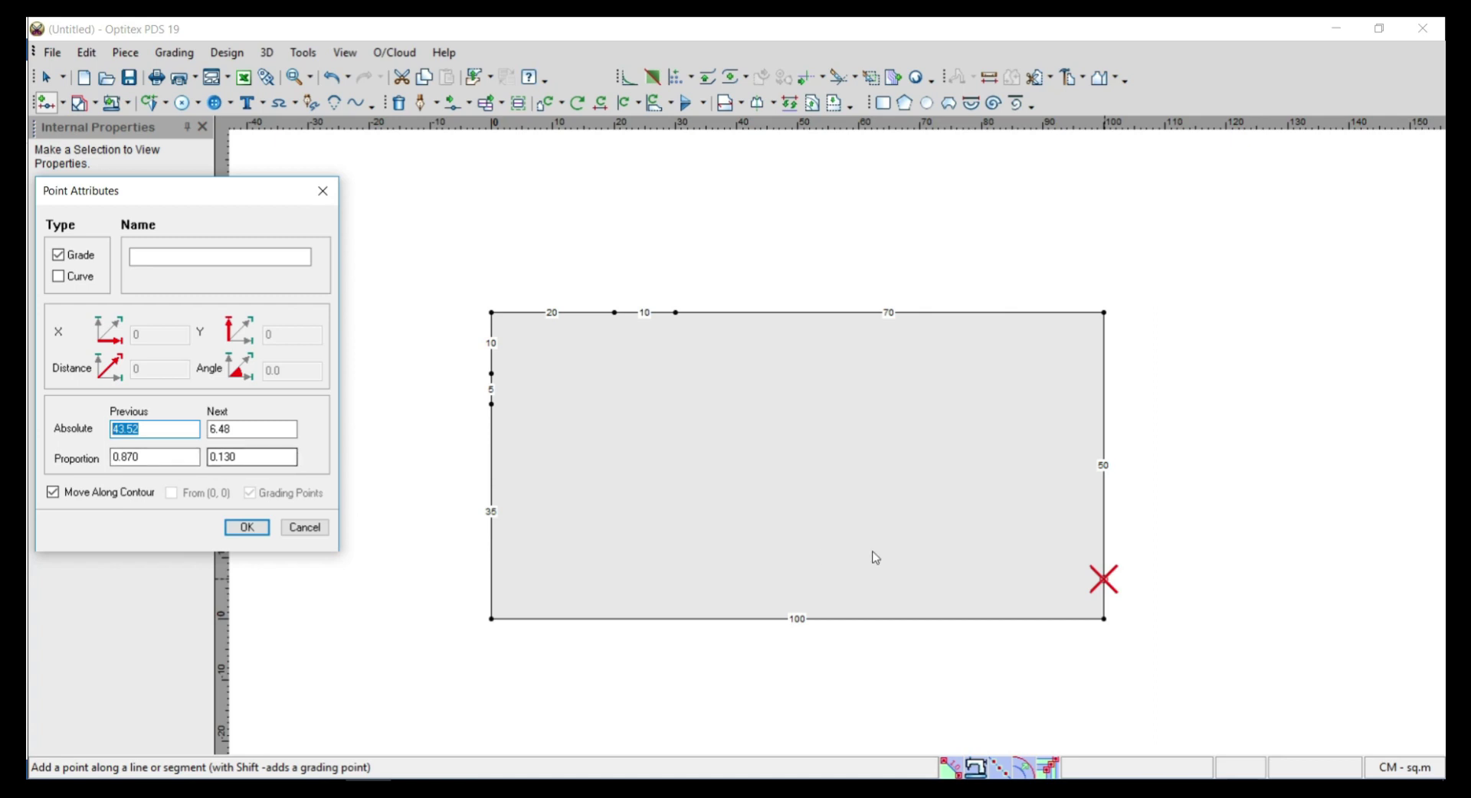
left_click(305, 527)
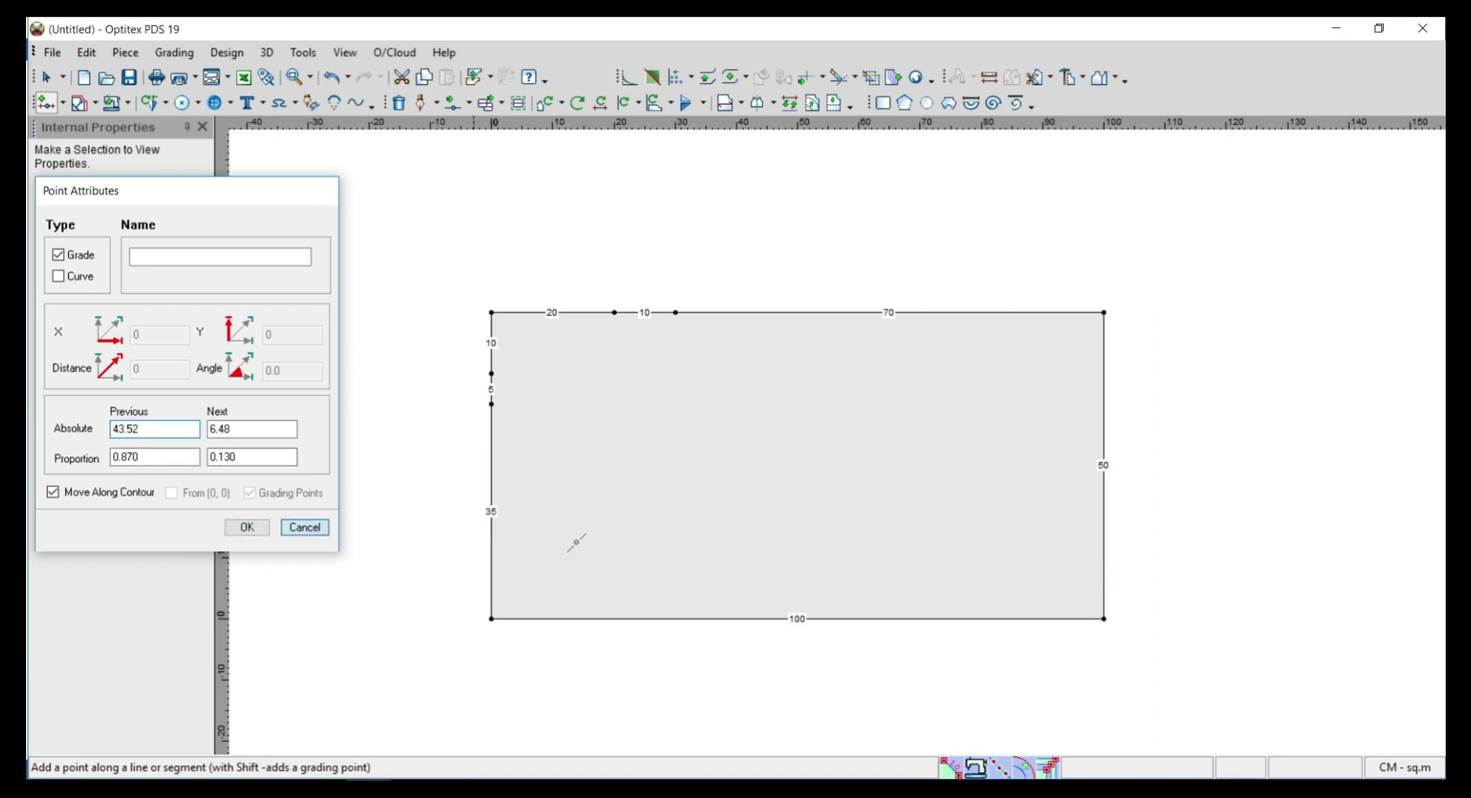
Step: Try adding a grade point on the right edge with a Previous proportion of 0.5, and undo it
left_click(1103, 550)
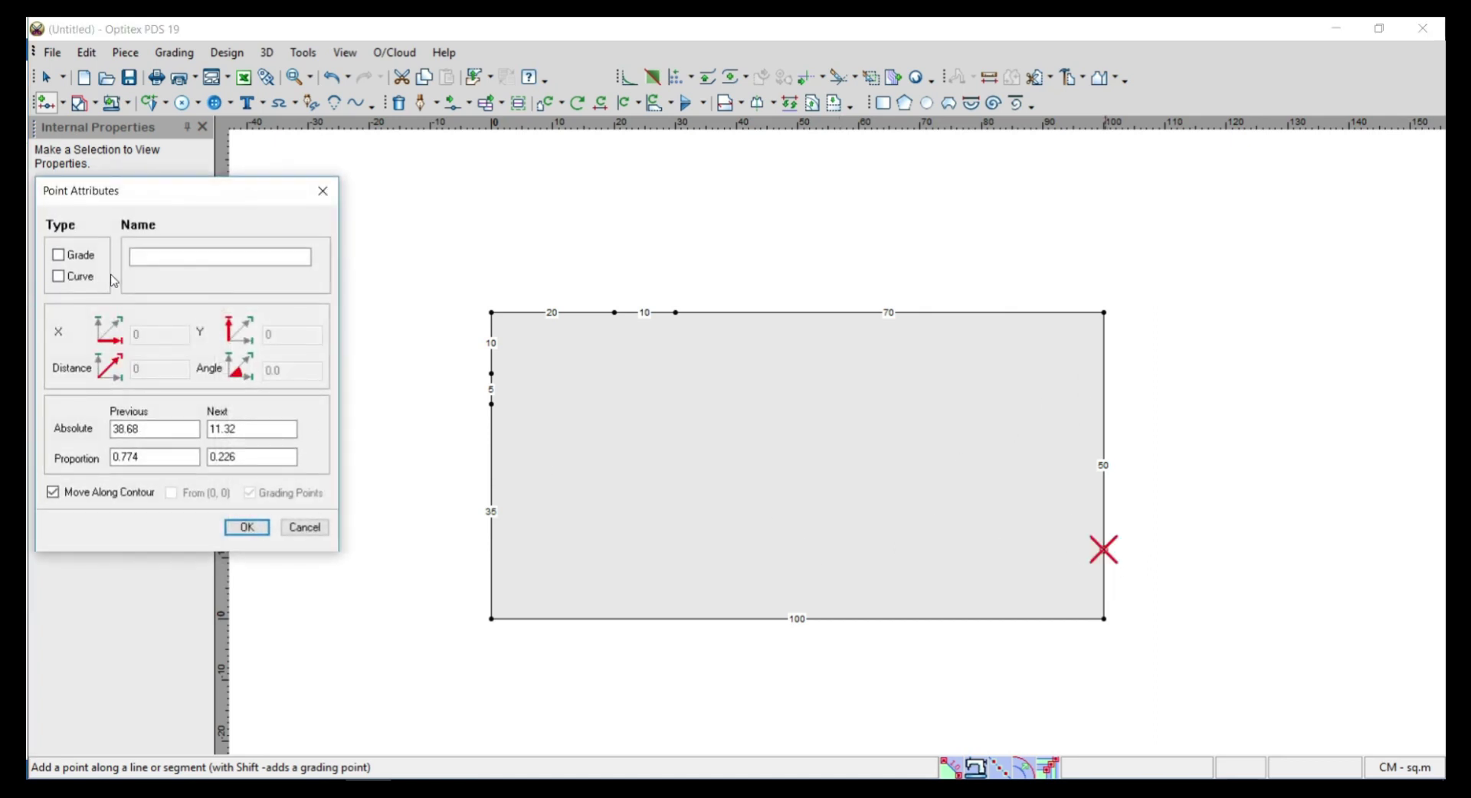
left_click(60, 255)
double_click(148, 457)
key("Tab")
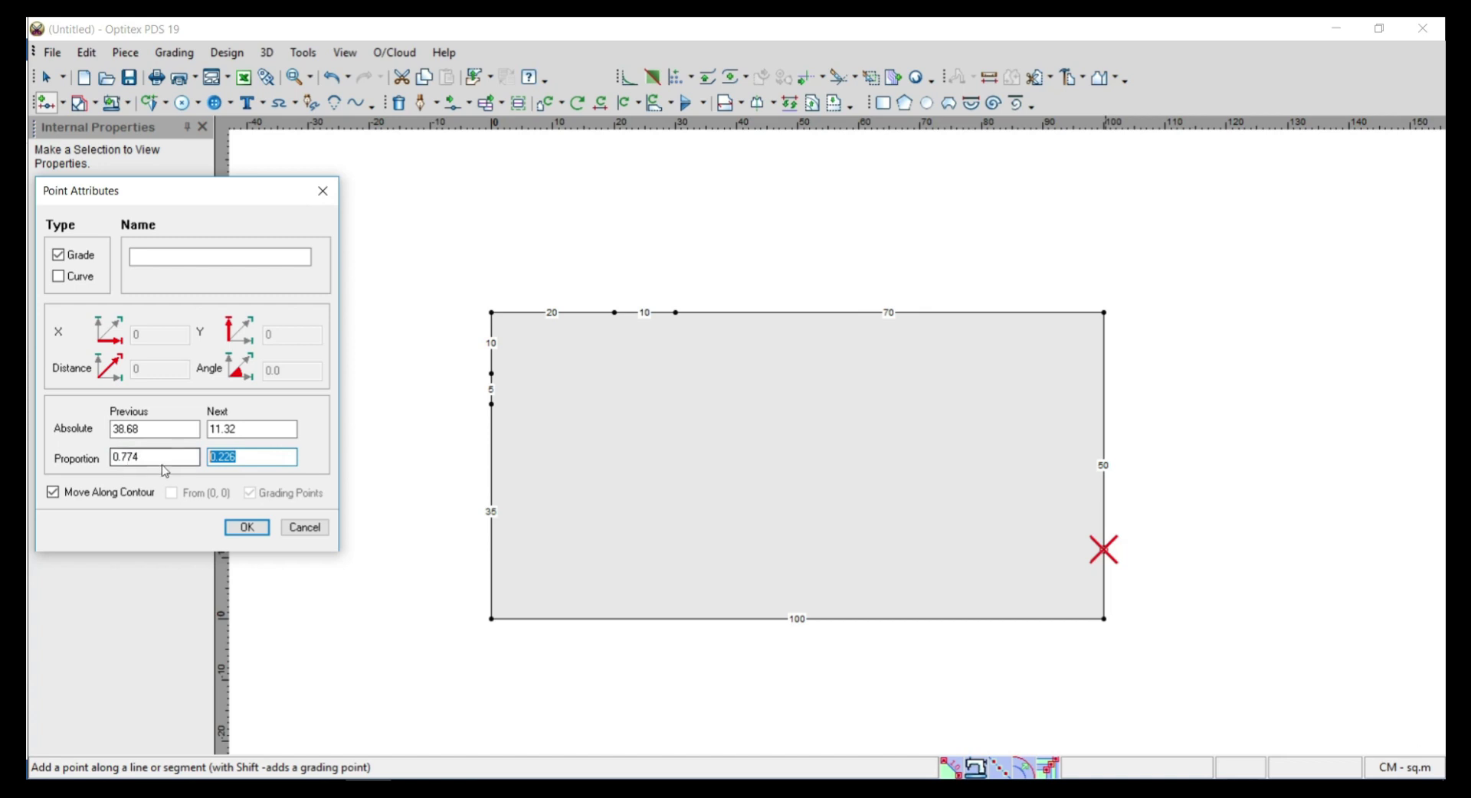
key("shift+Tab")
type(".5")
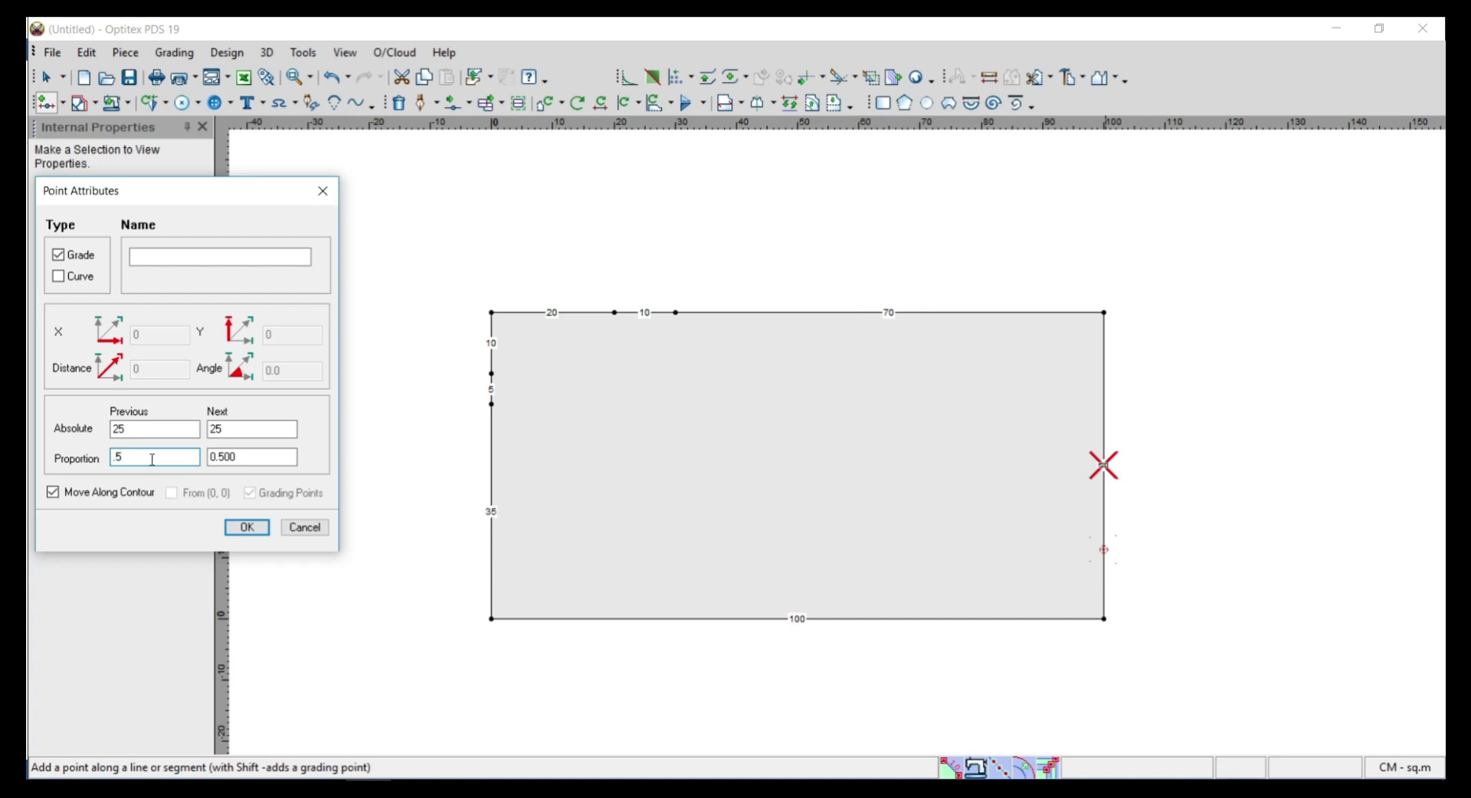
left_click(246, 530)
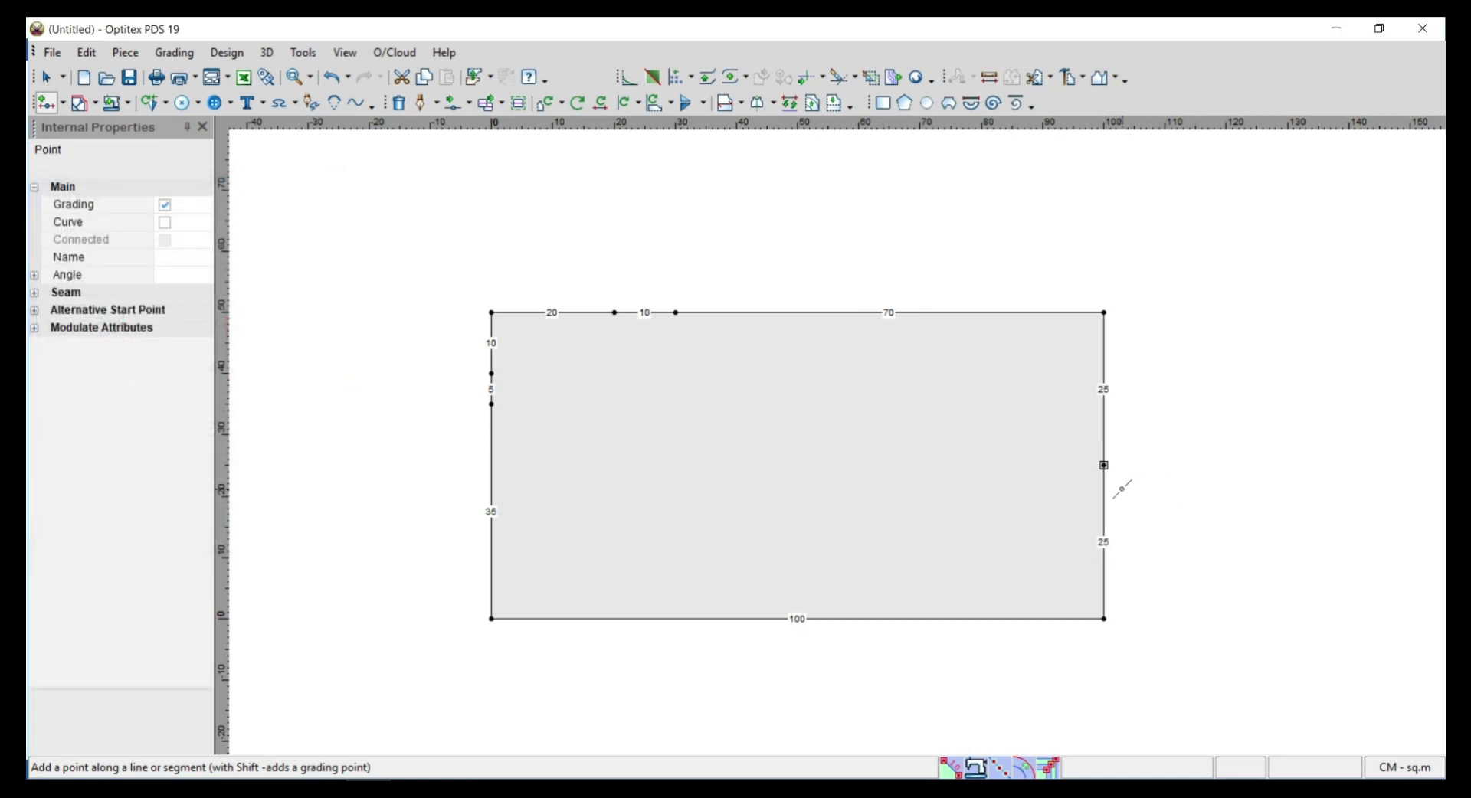
key("ctrl+z")
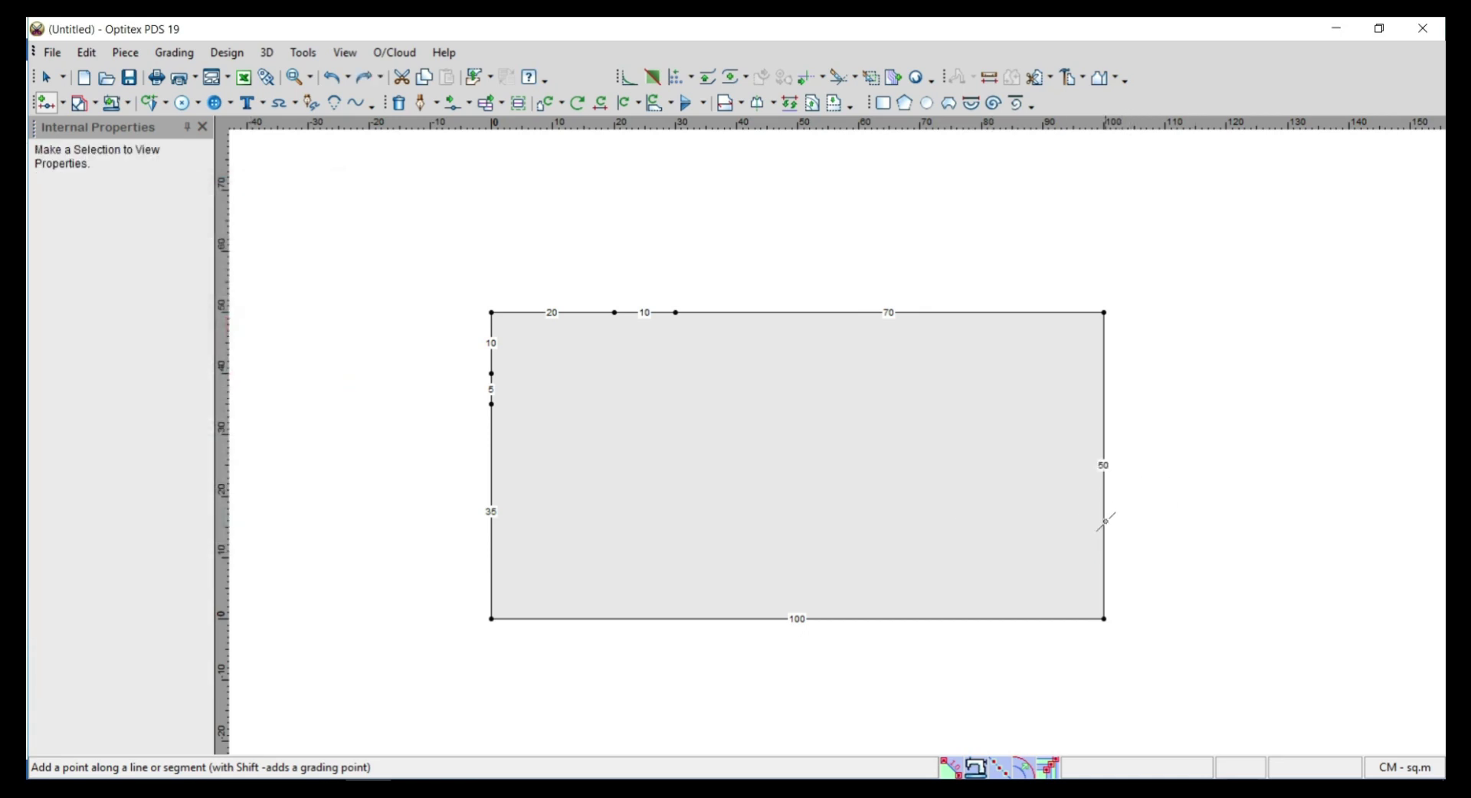
Step: Add a grade point on the right edge with a Next proportion of 0.30
left_click(1103, 530)
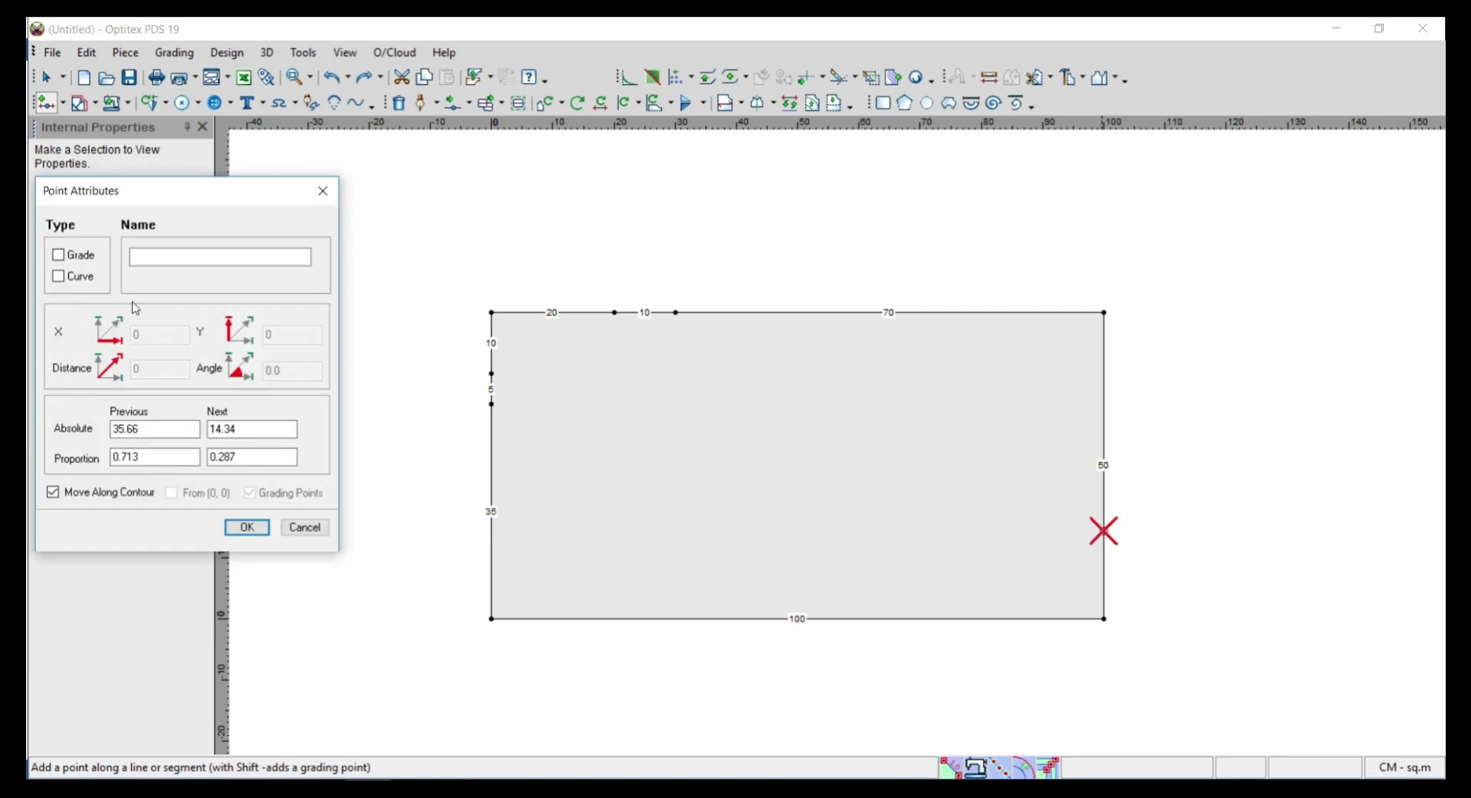
left_click(75, 255)
left_click_drag(195, 458, 41, 472)
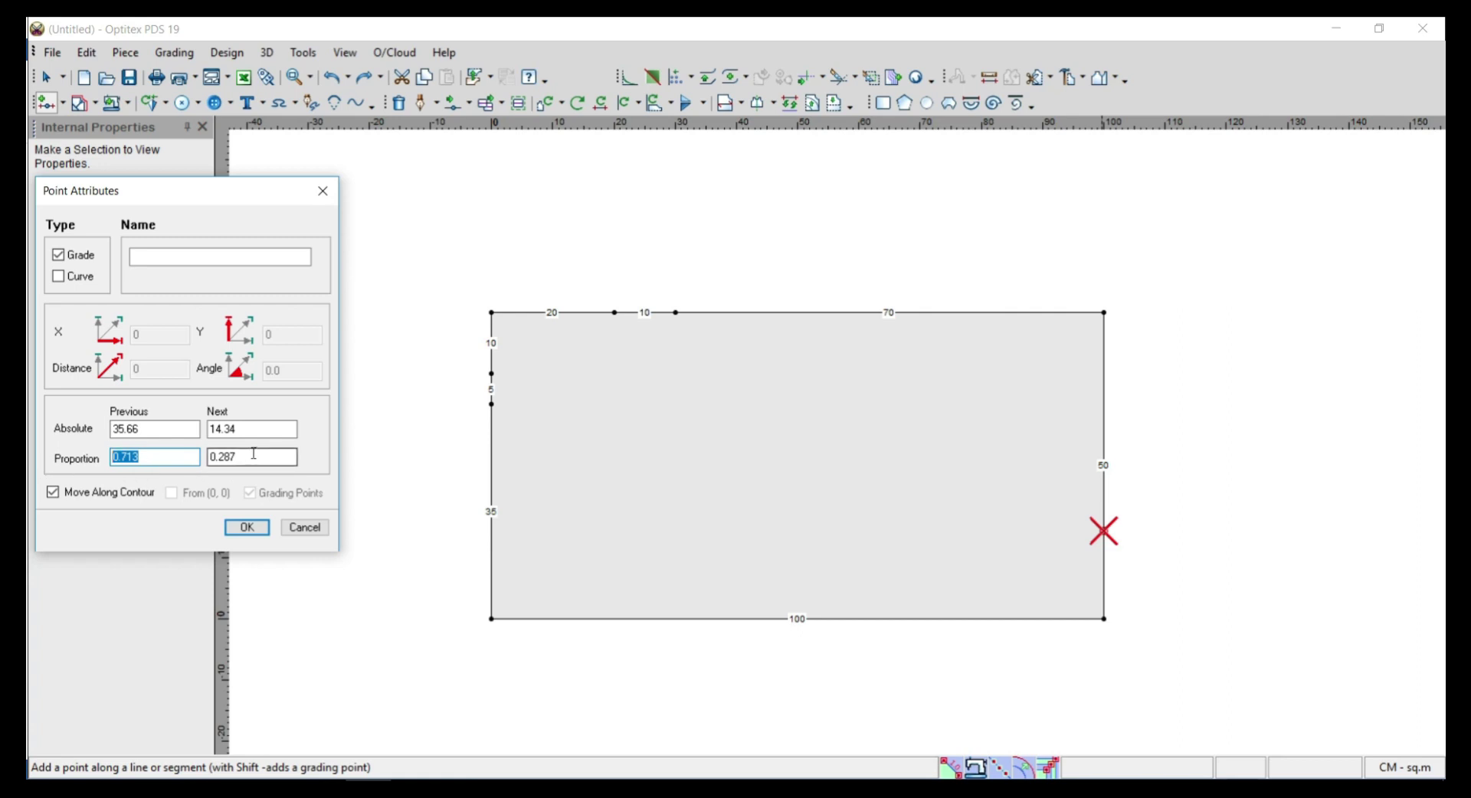
left_click_drag(255, 454, 183, 454)
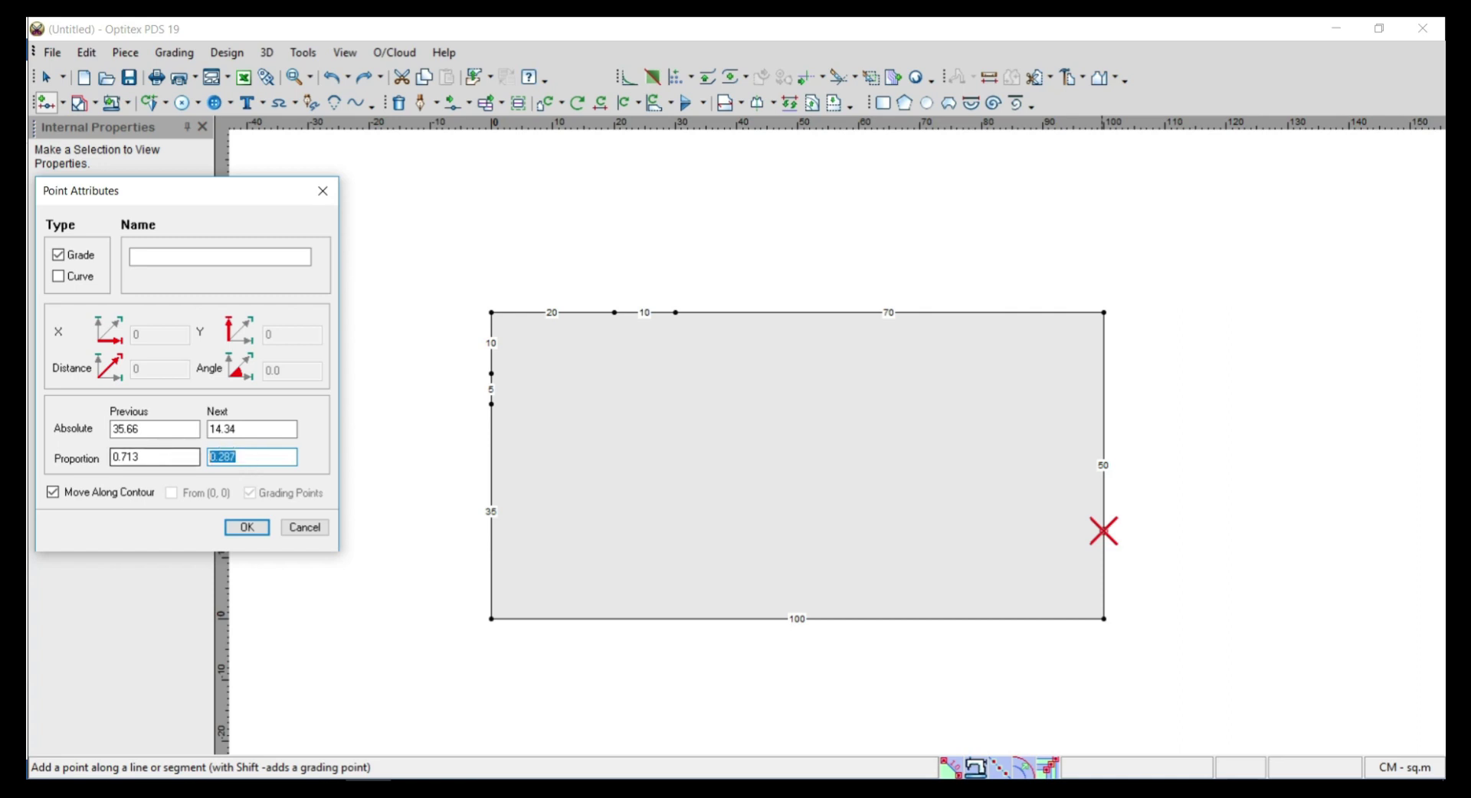
type("30")
key("BackSpace")
key("BackSpace")
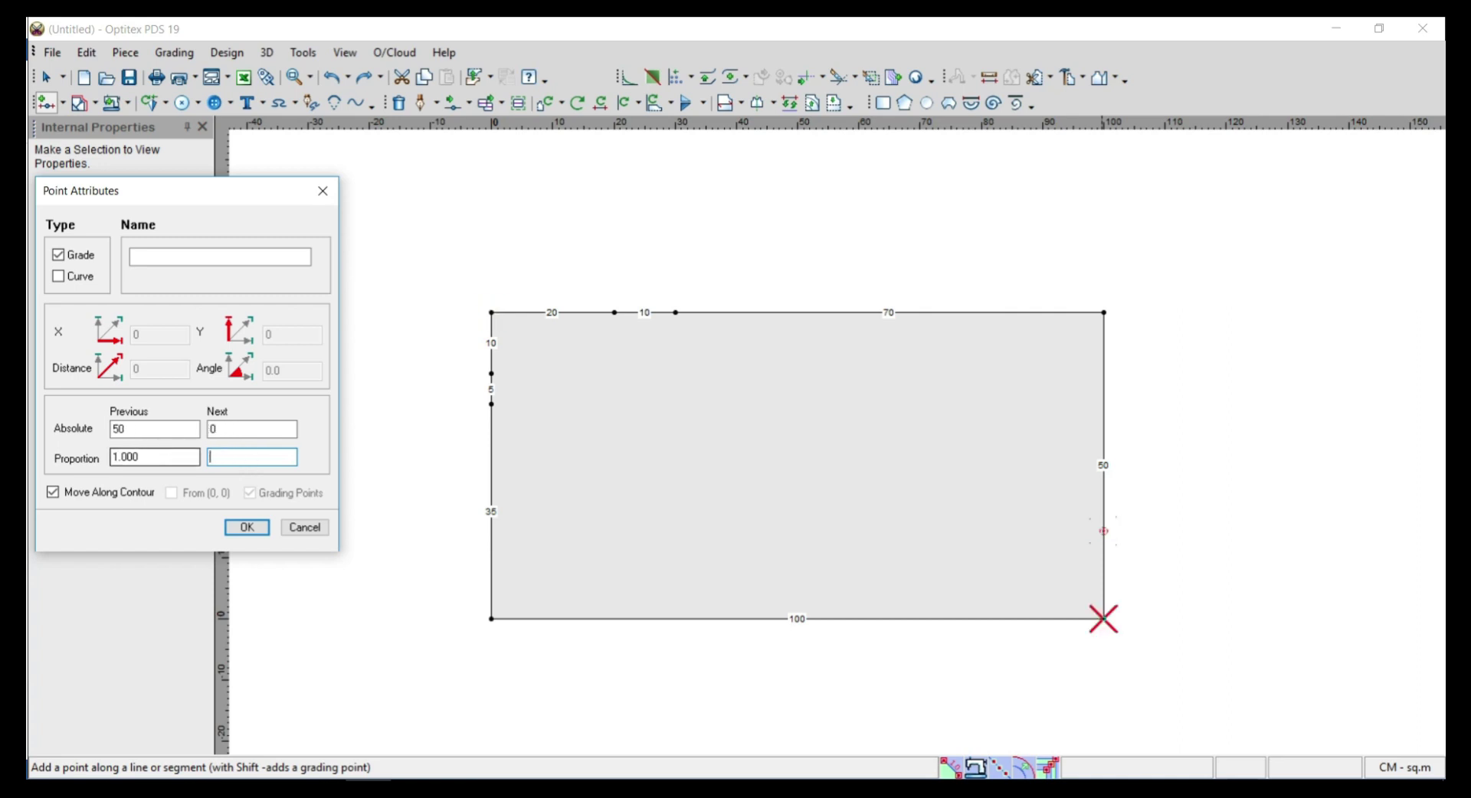
type(".3")
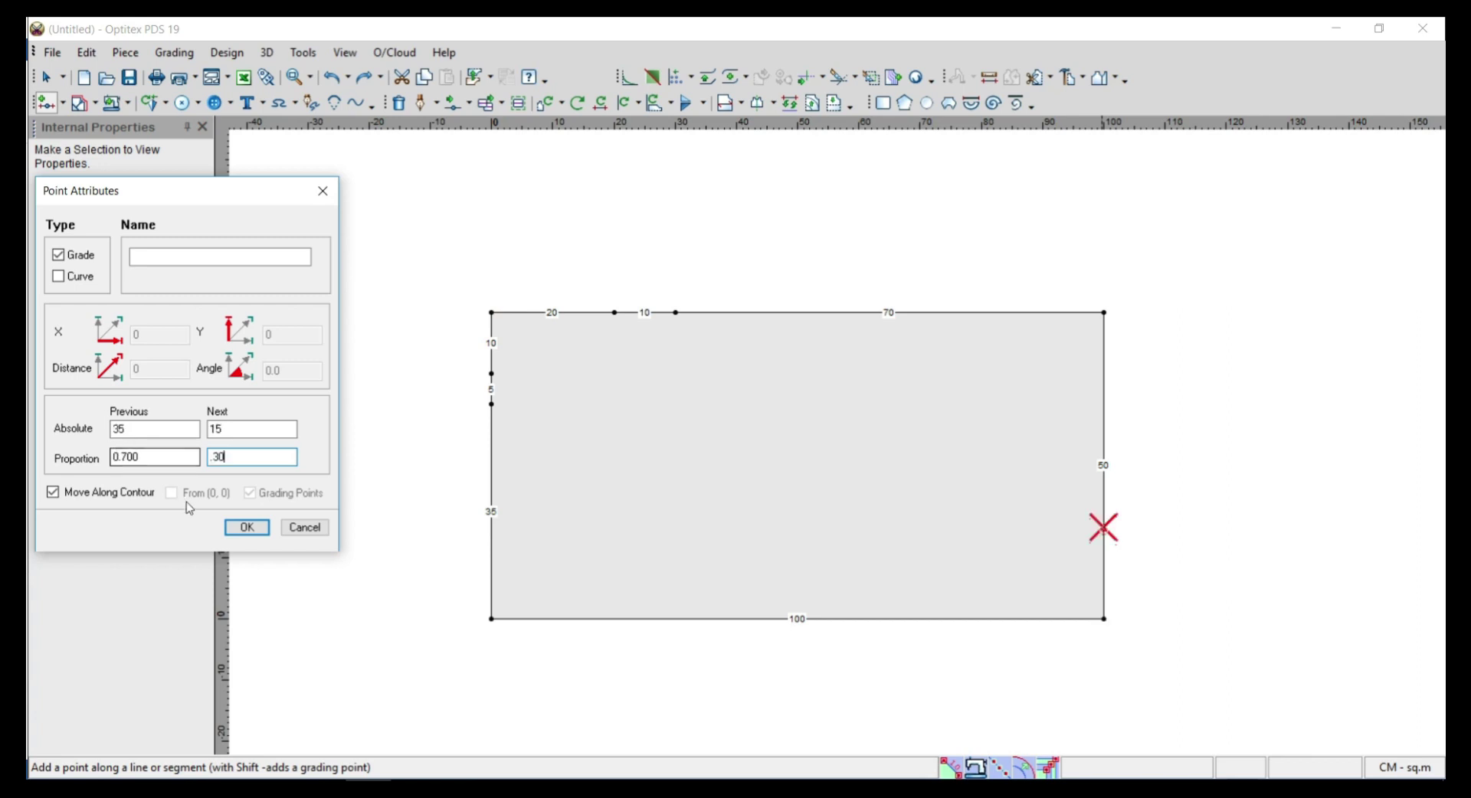
left_click(248, 527)
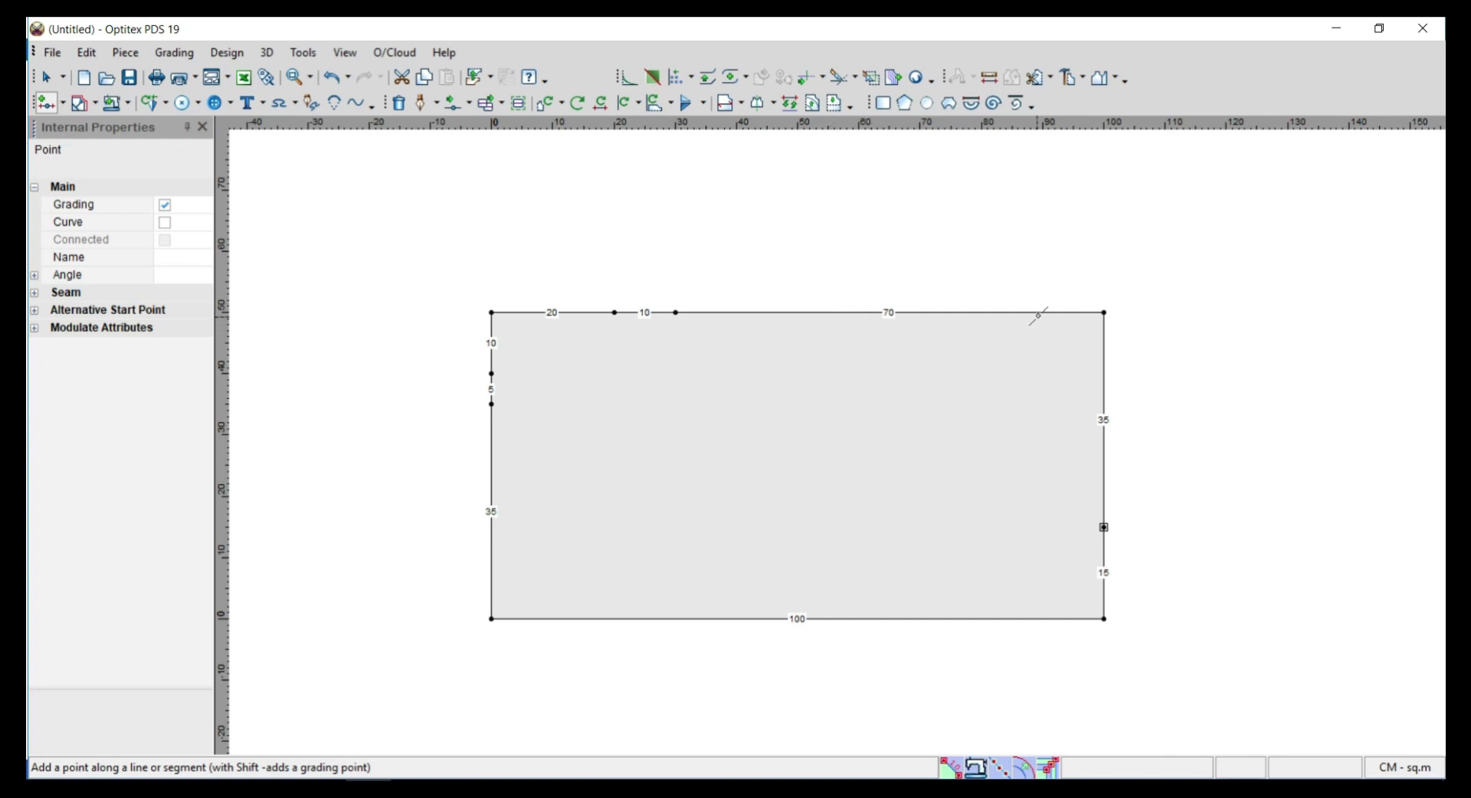
left_click(1040, 312)
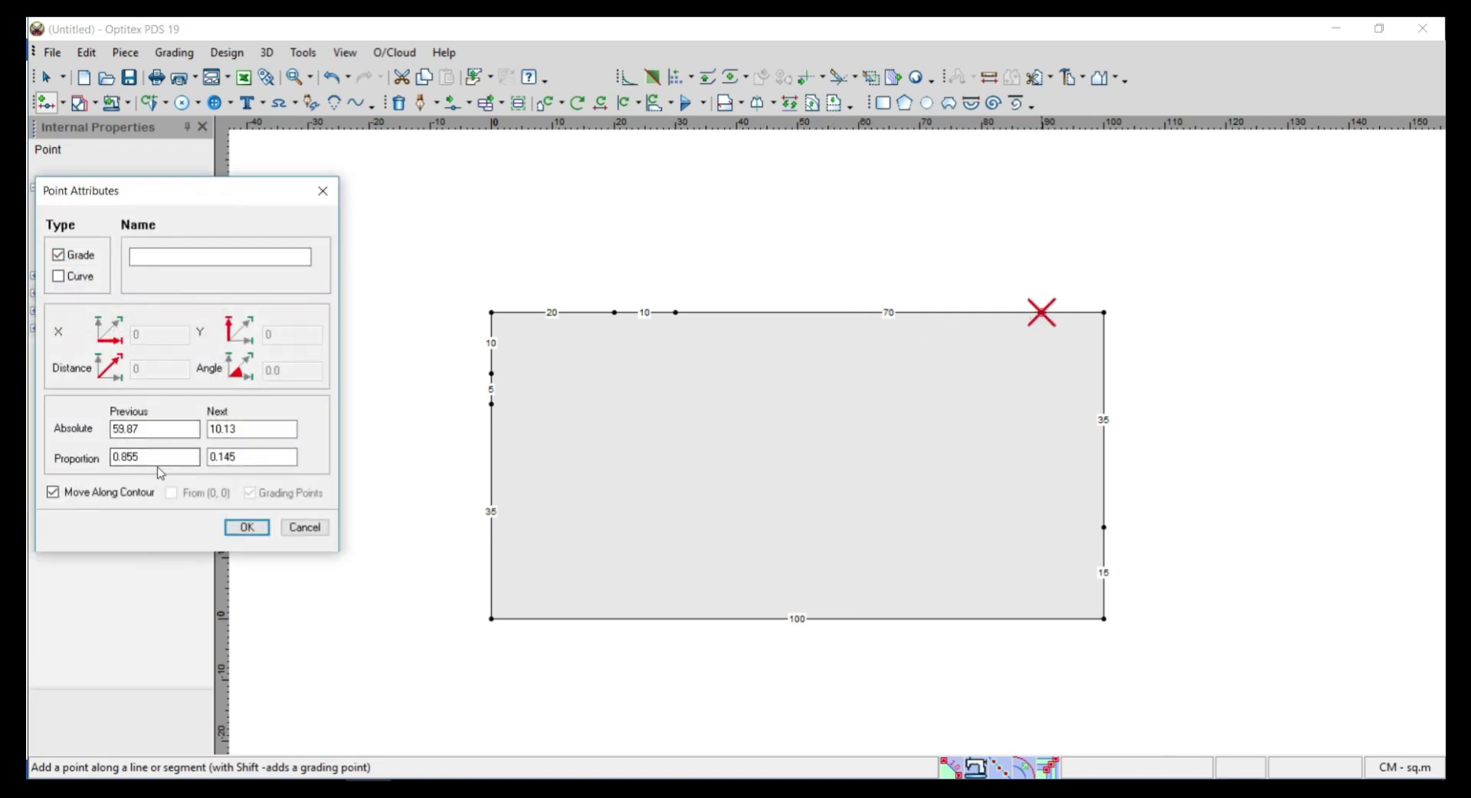
left_click_drag(162, 459, 86, 464)
left_click_drag(246, 459, 185, 454)
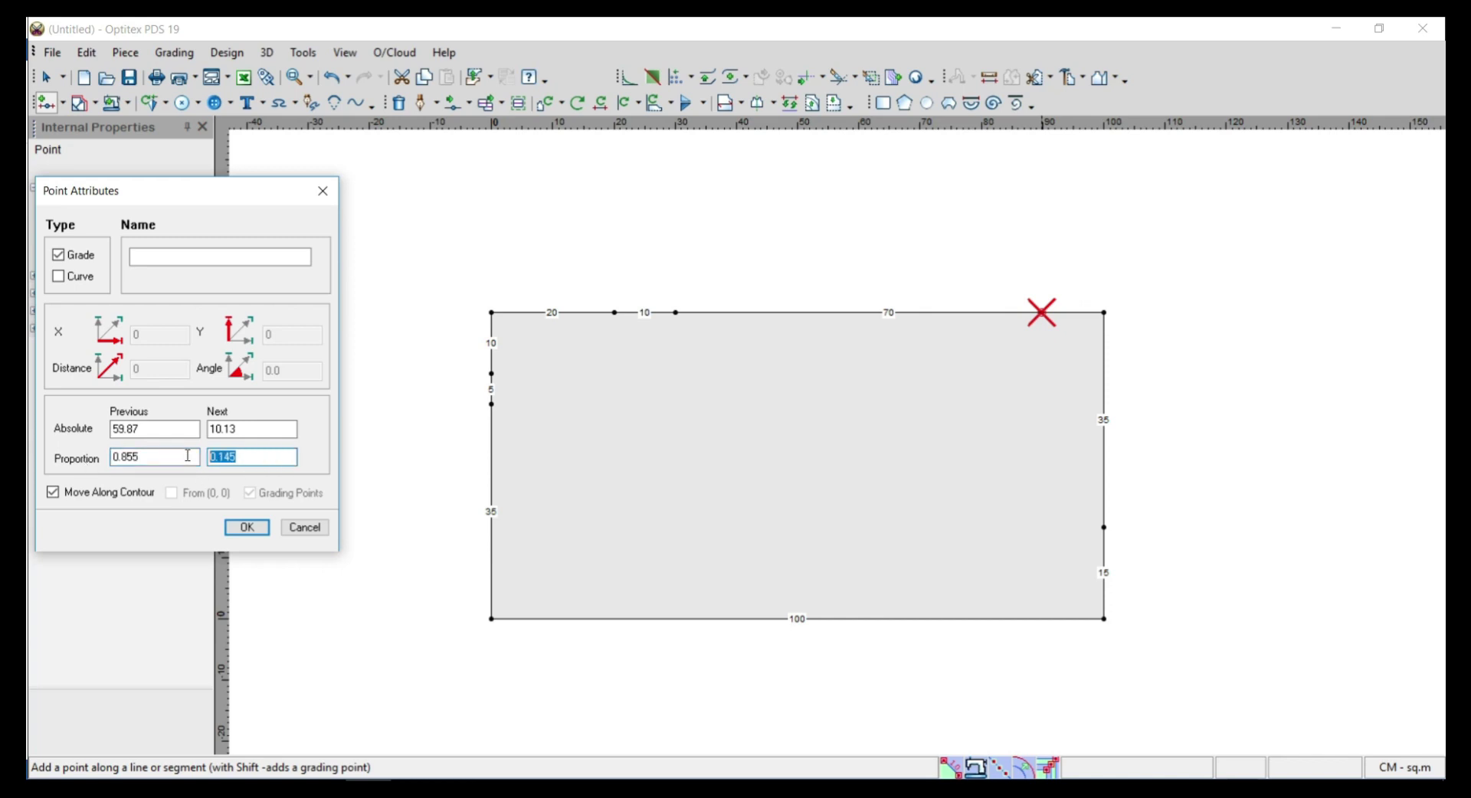
type(".")
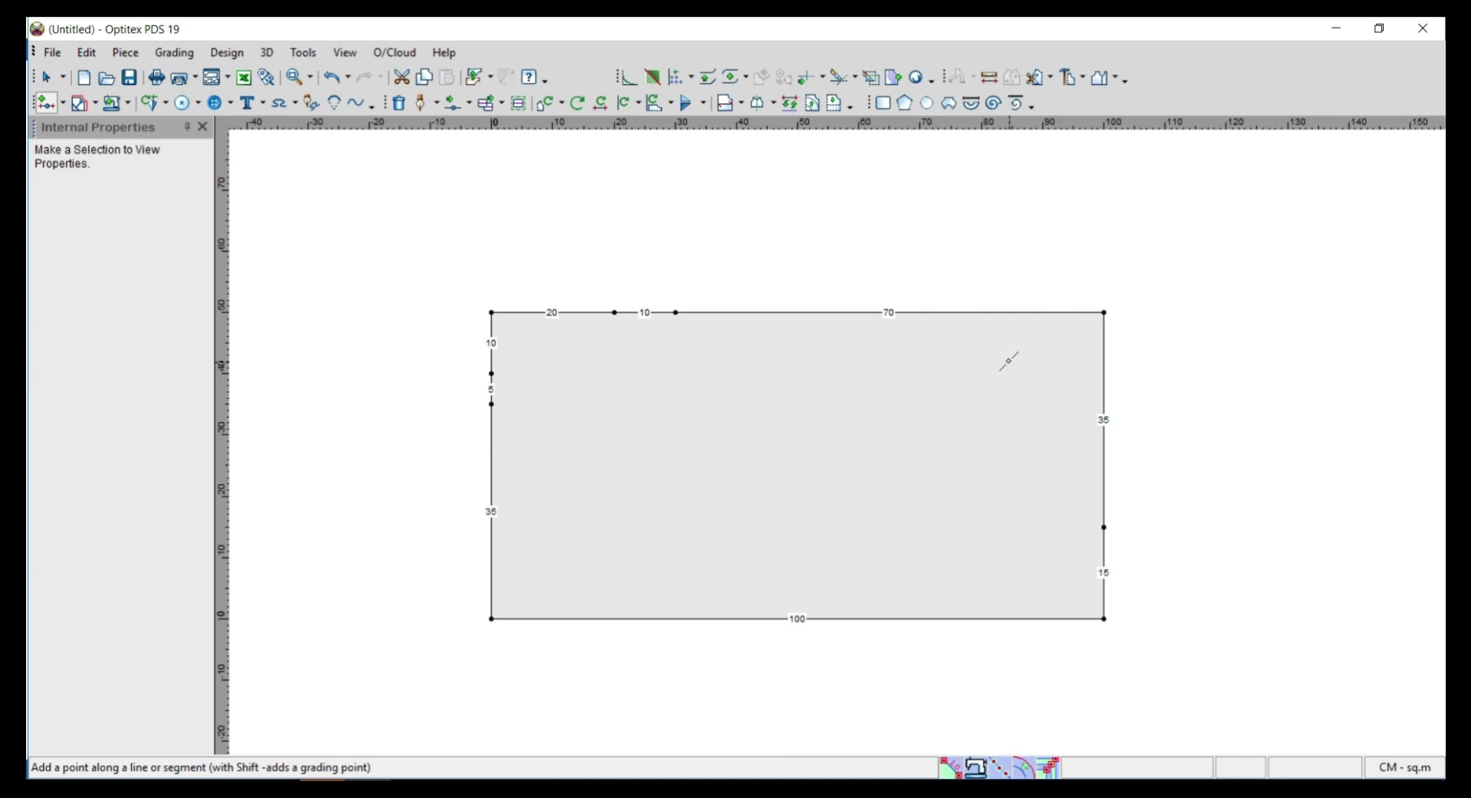
Step: Add a grade point on the top edge's 70 cm segment with a Next proportion of 0.30
left_click(1027, 314)
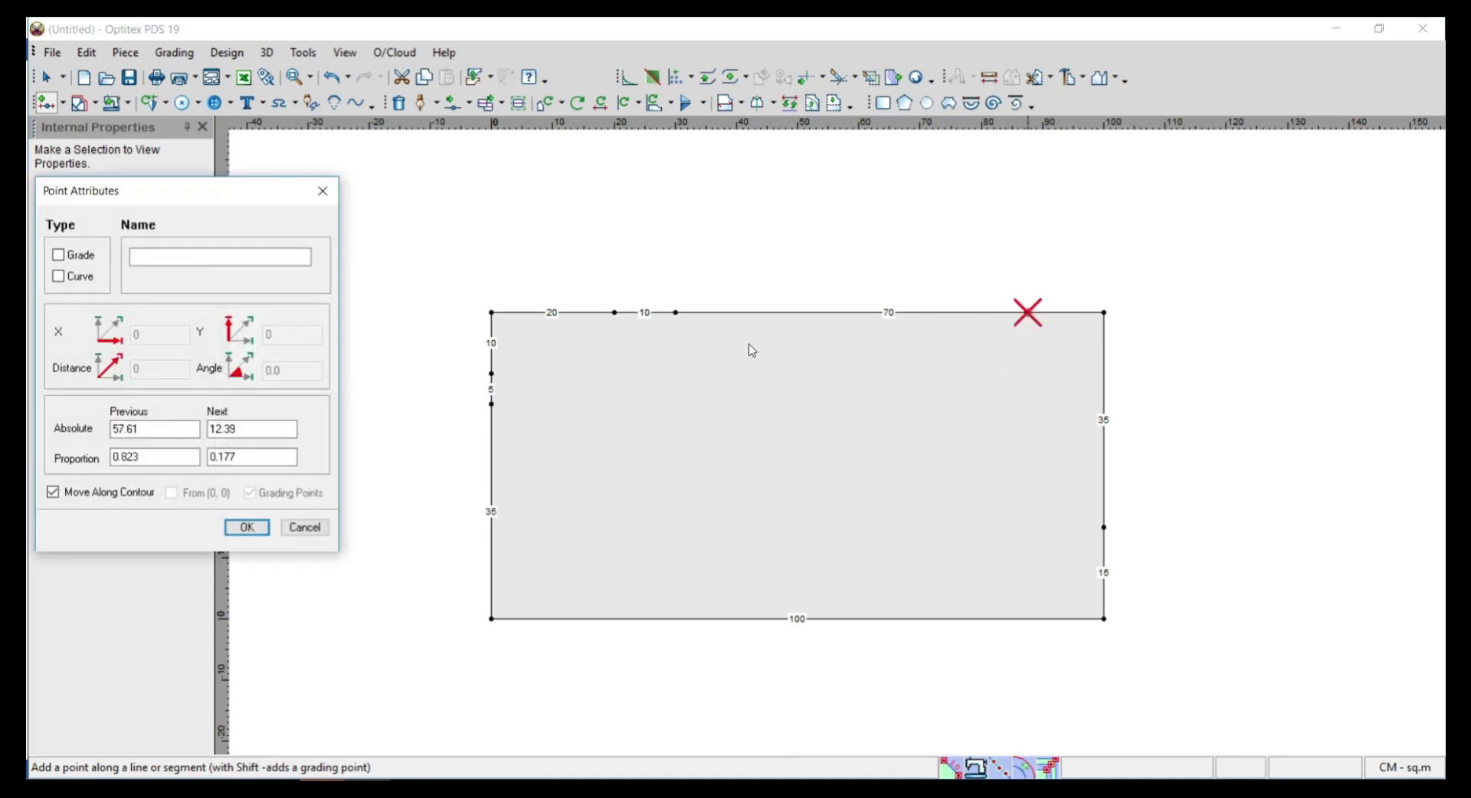
left_click(78, 259)
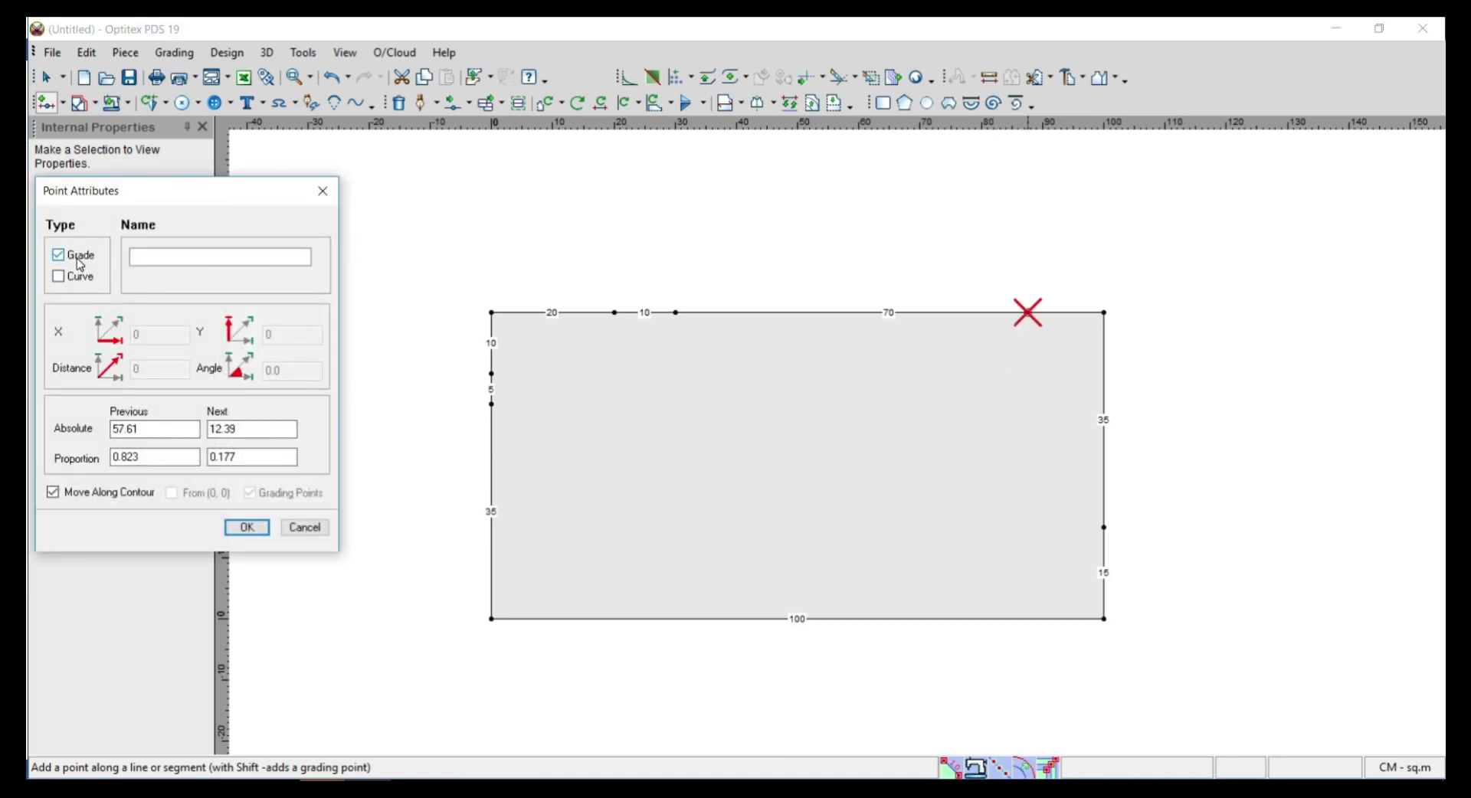
left_click(260, 458)
left_click_drag(260, 458, 190, 457)
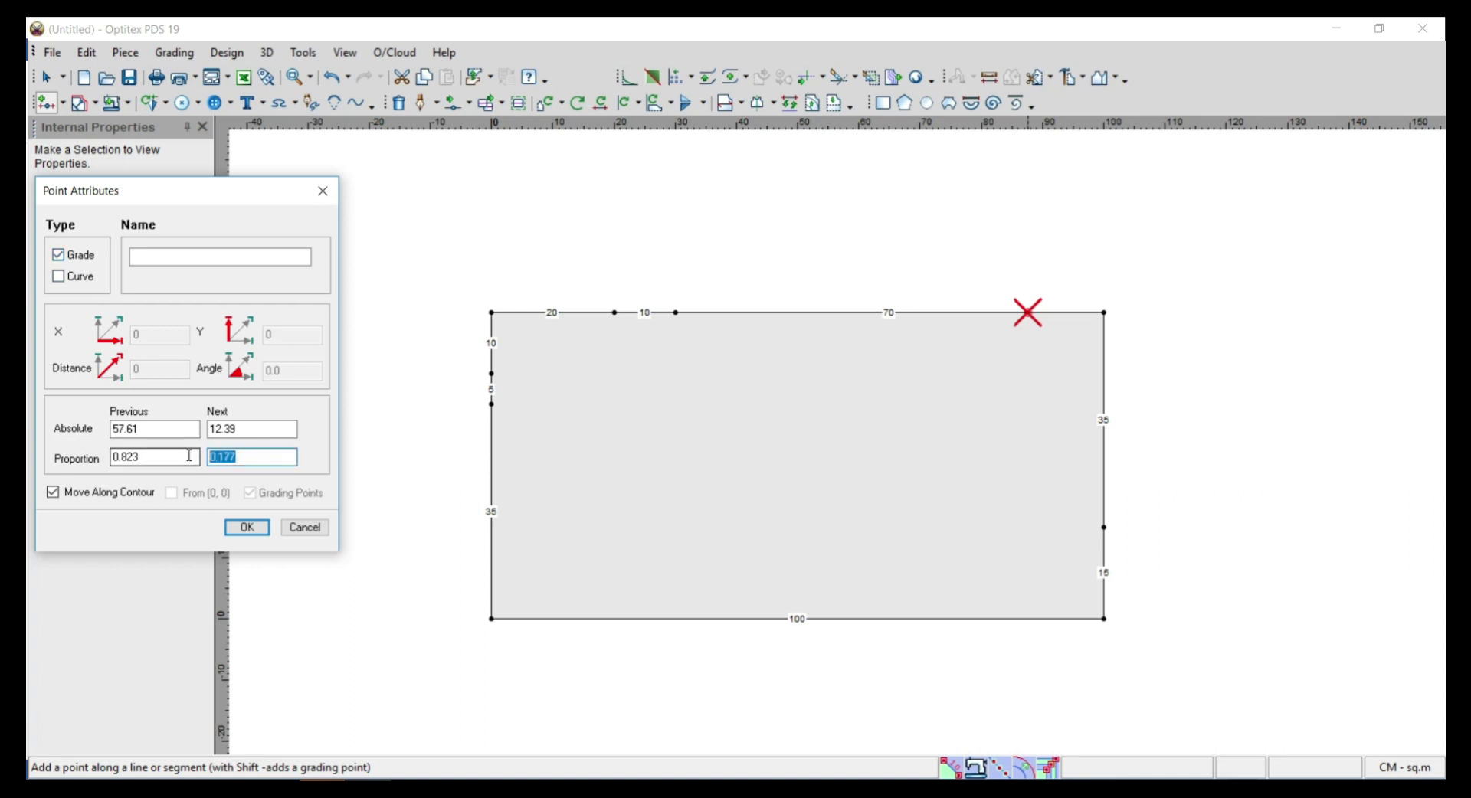
type("3")
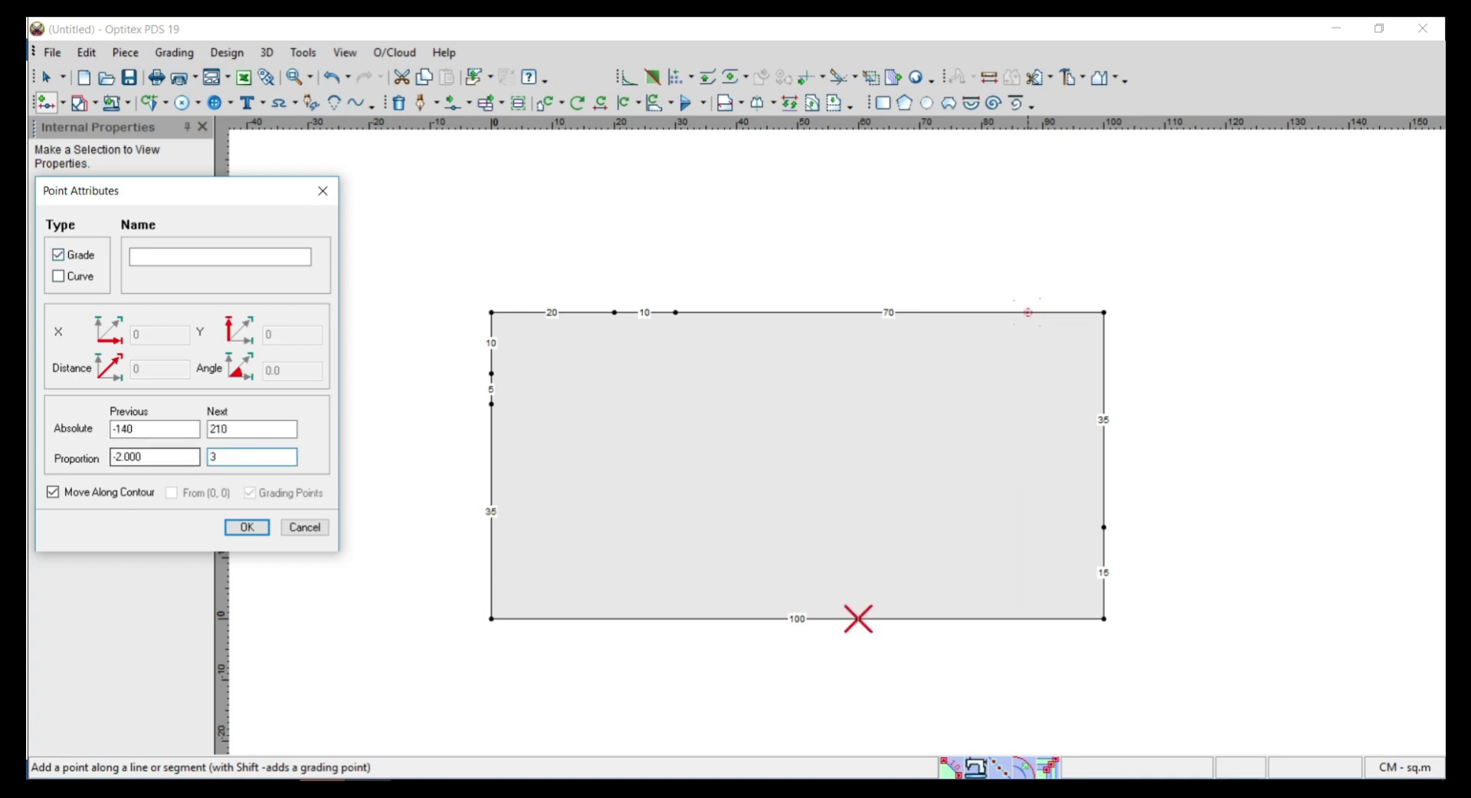
key("BackSpace")
type(".30")
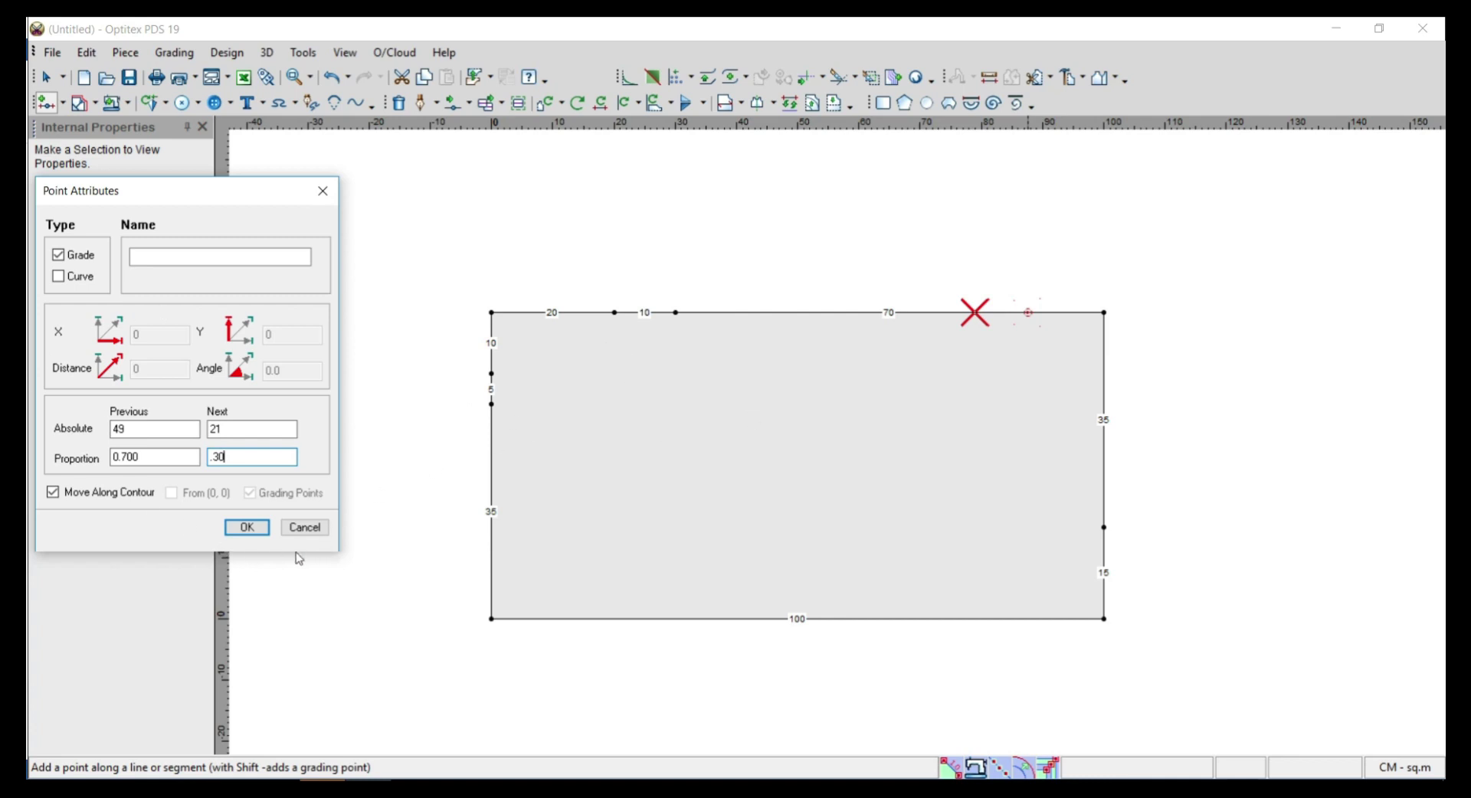
left_click(247, 527)
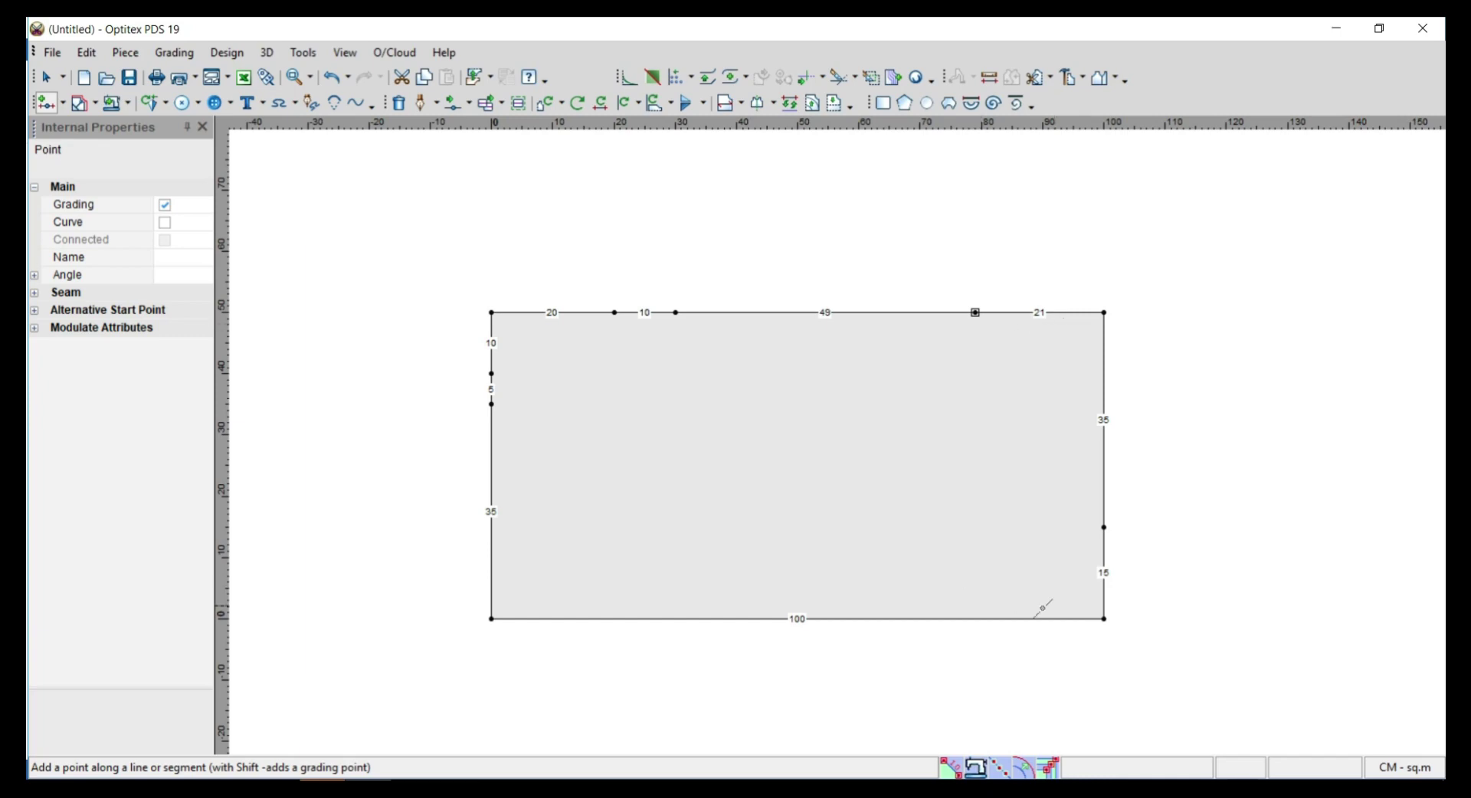
Step: Add a grade point on the bottom edge with a Next proportion of 0.5
left_click(1072, 621)
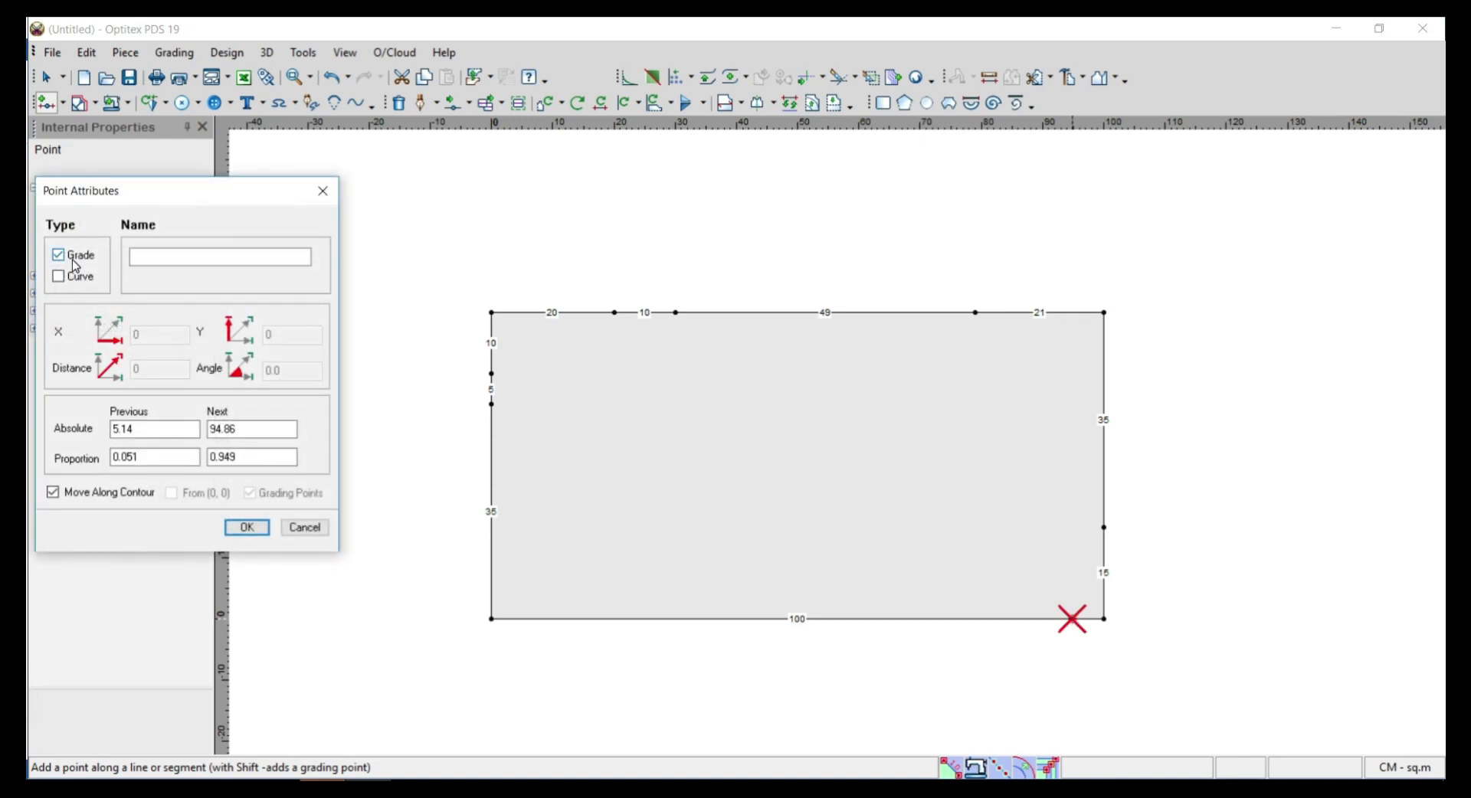
double_click(135, 434)
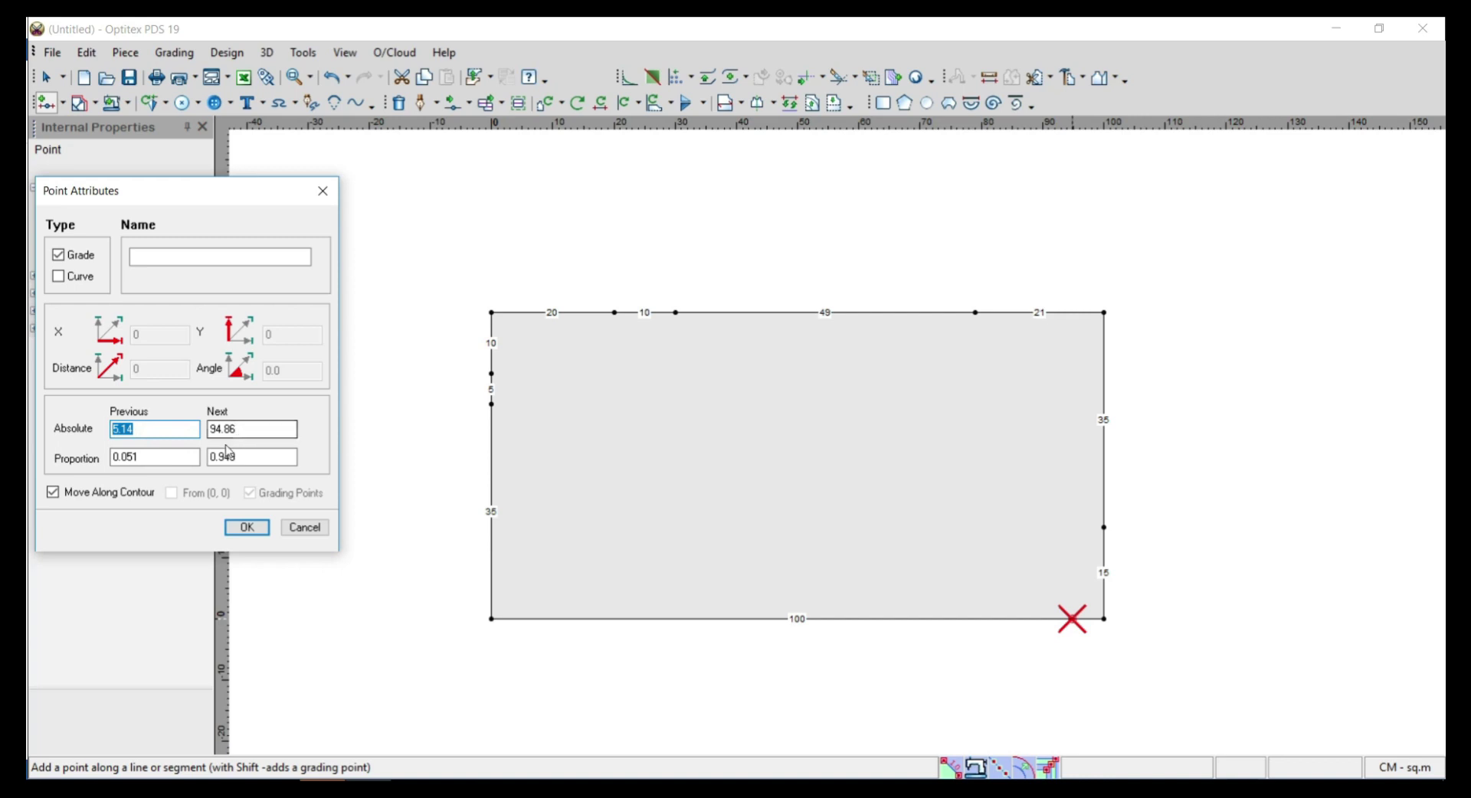
key("Tab")
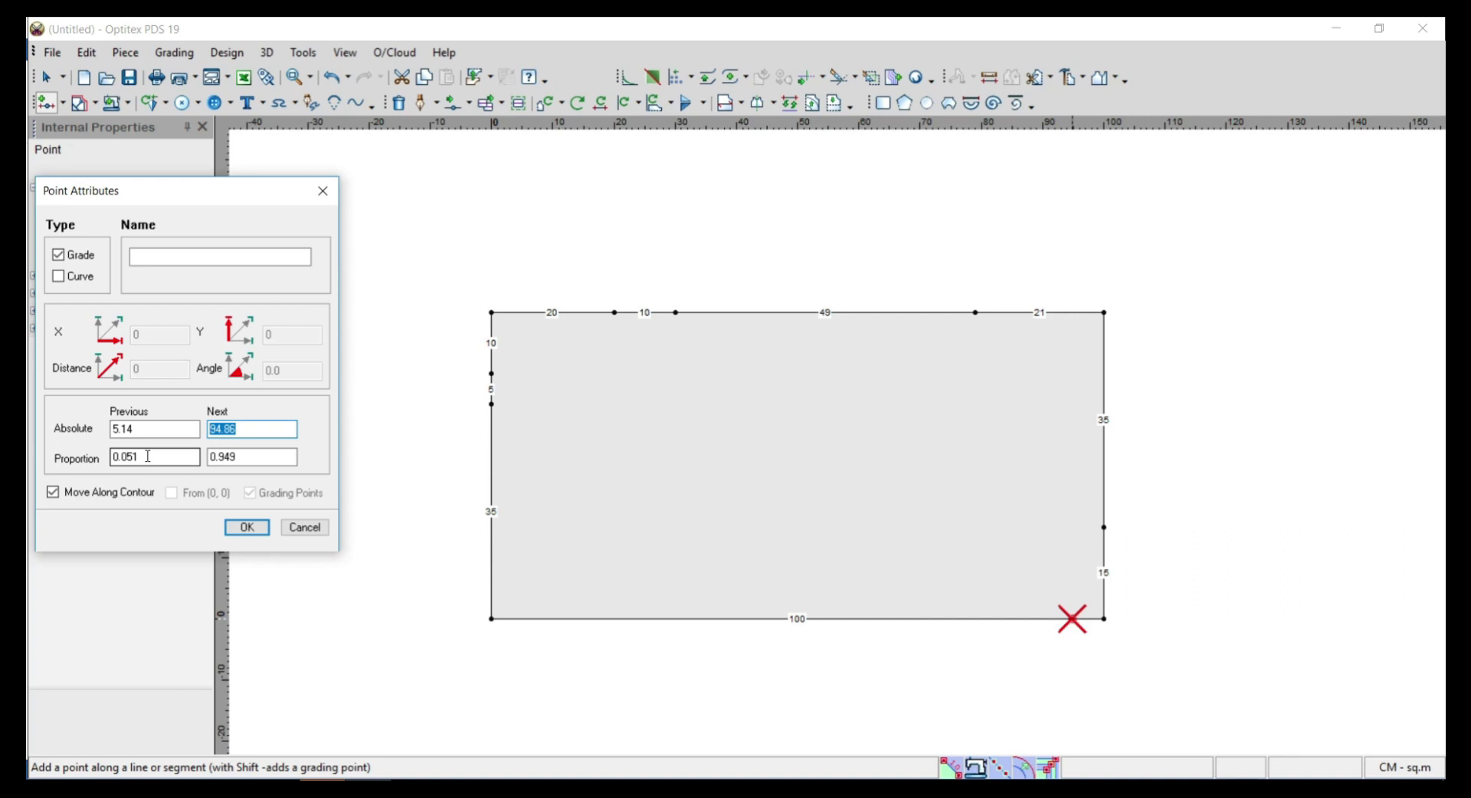
left_click_drag(162, 455, 92, 463)
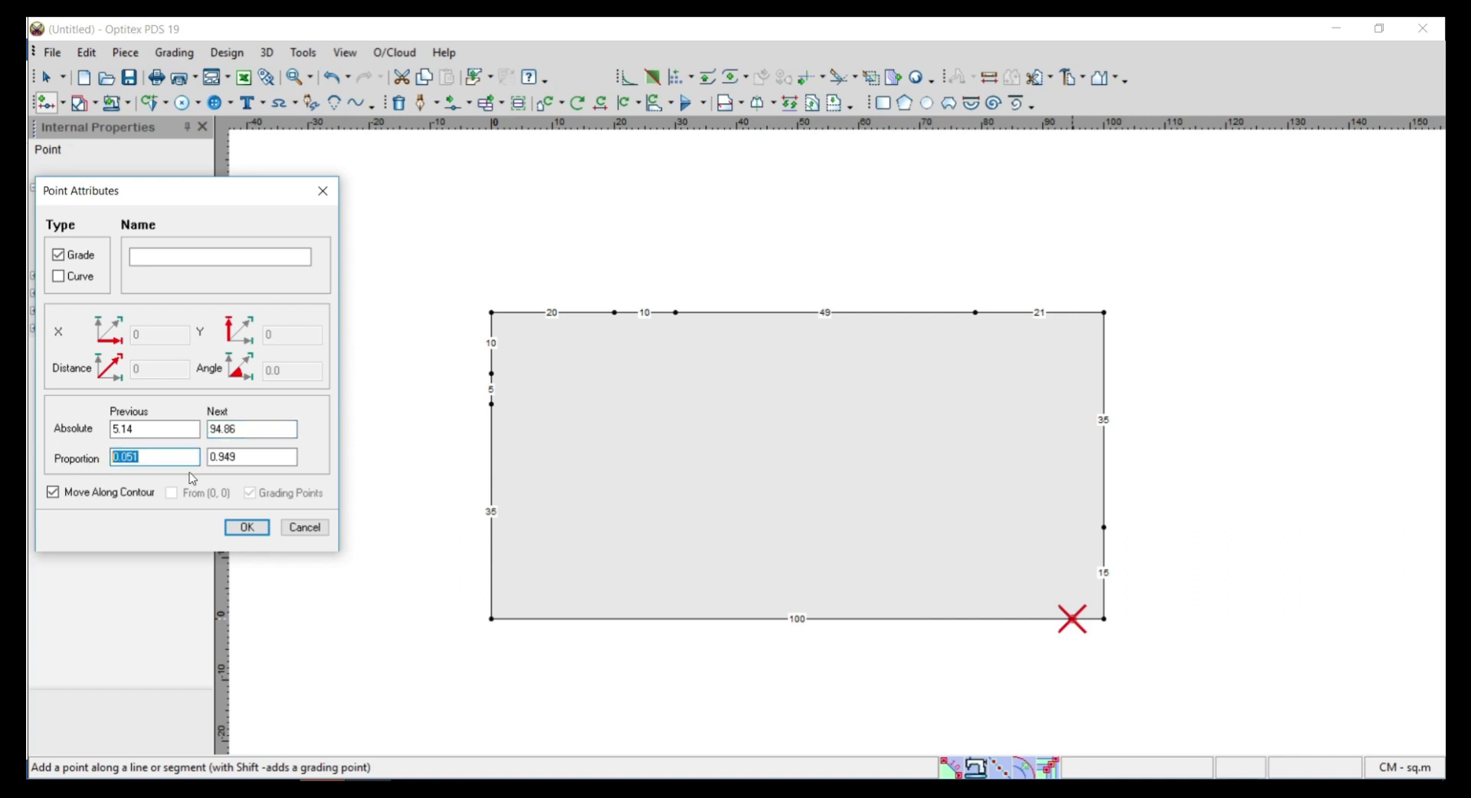
key("Tab")
key("BackSpace")
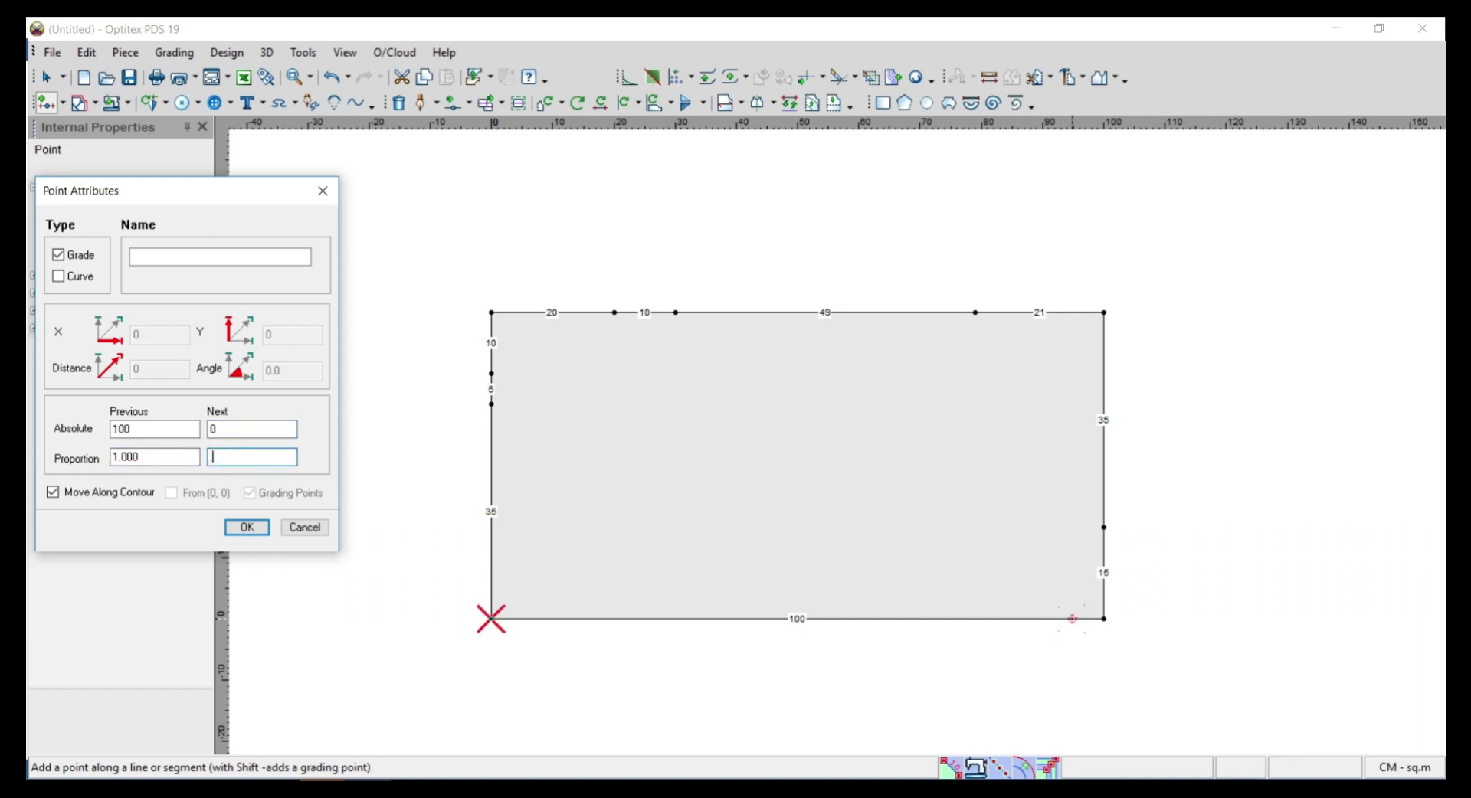
type(".5")
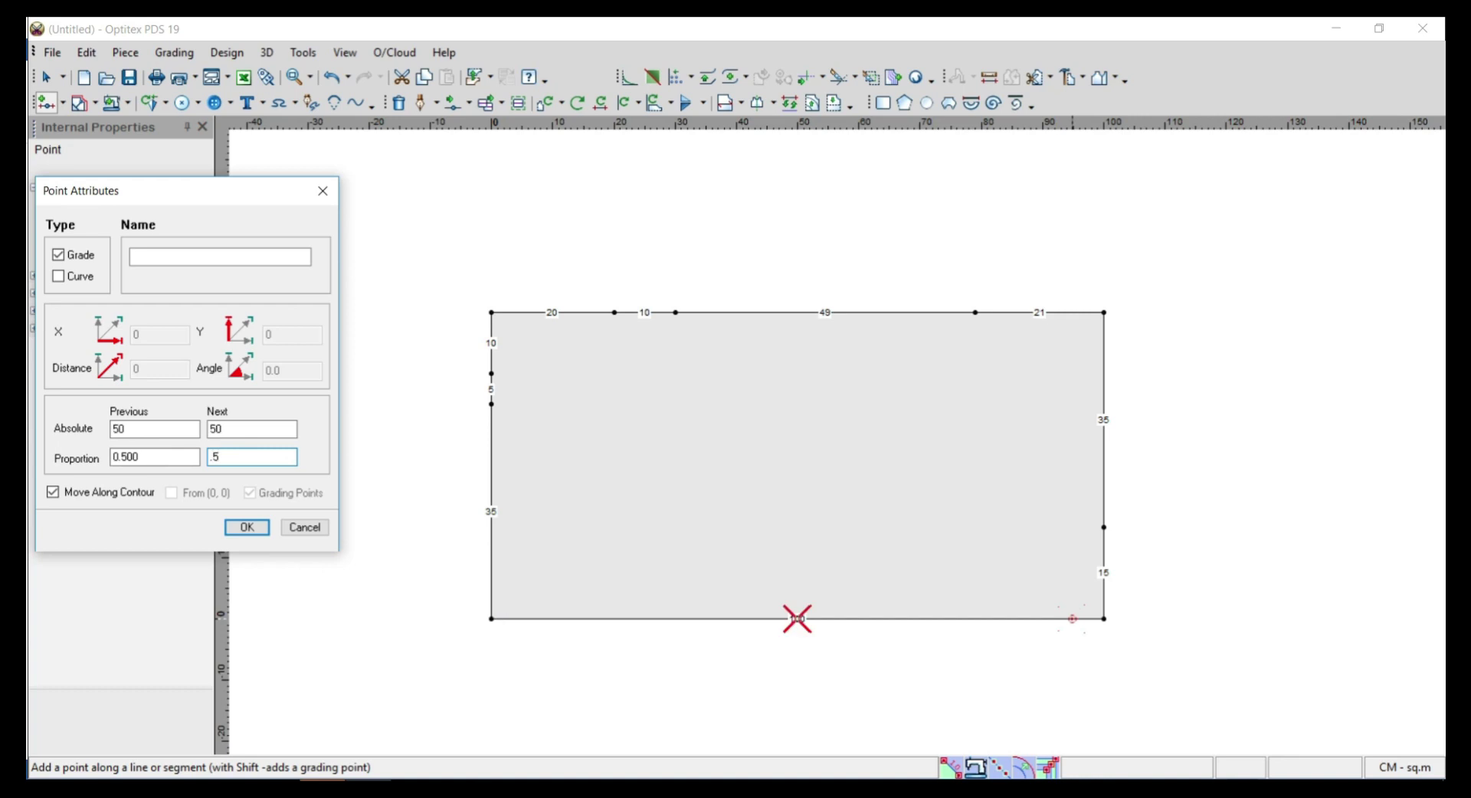
left_click(239, 528)
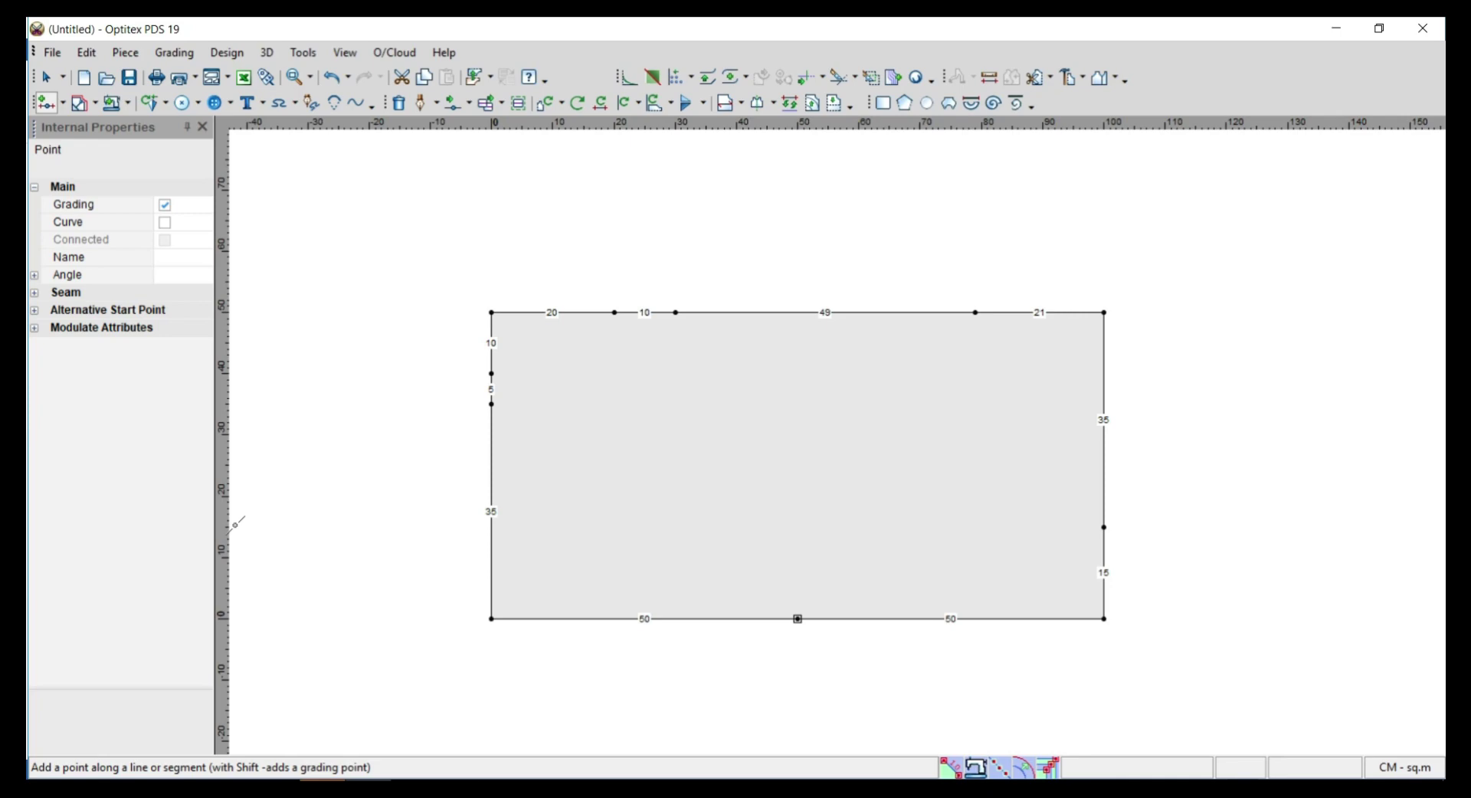
Step: Switch to the Optitex training book in Word, at the page on the Add Point on Contour tool
mouse_move(538, 773)
left_click(440, 738)
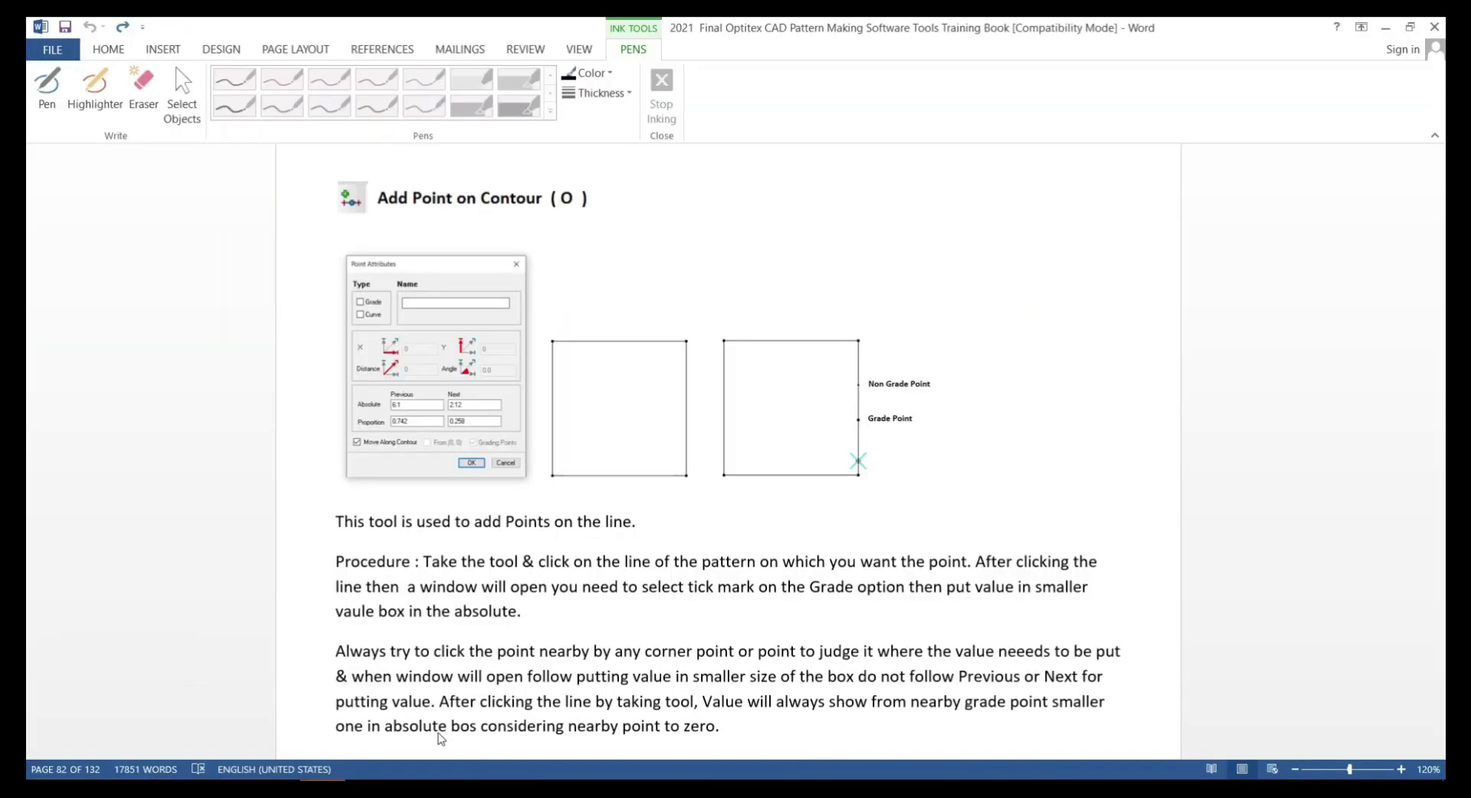